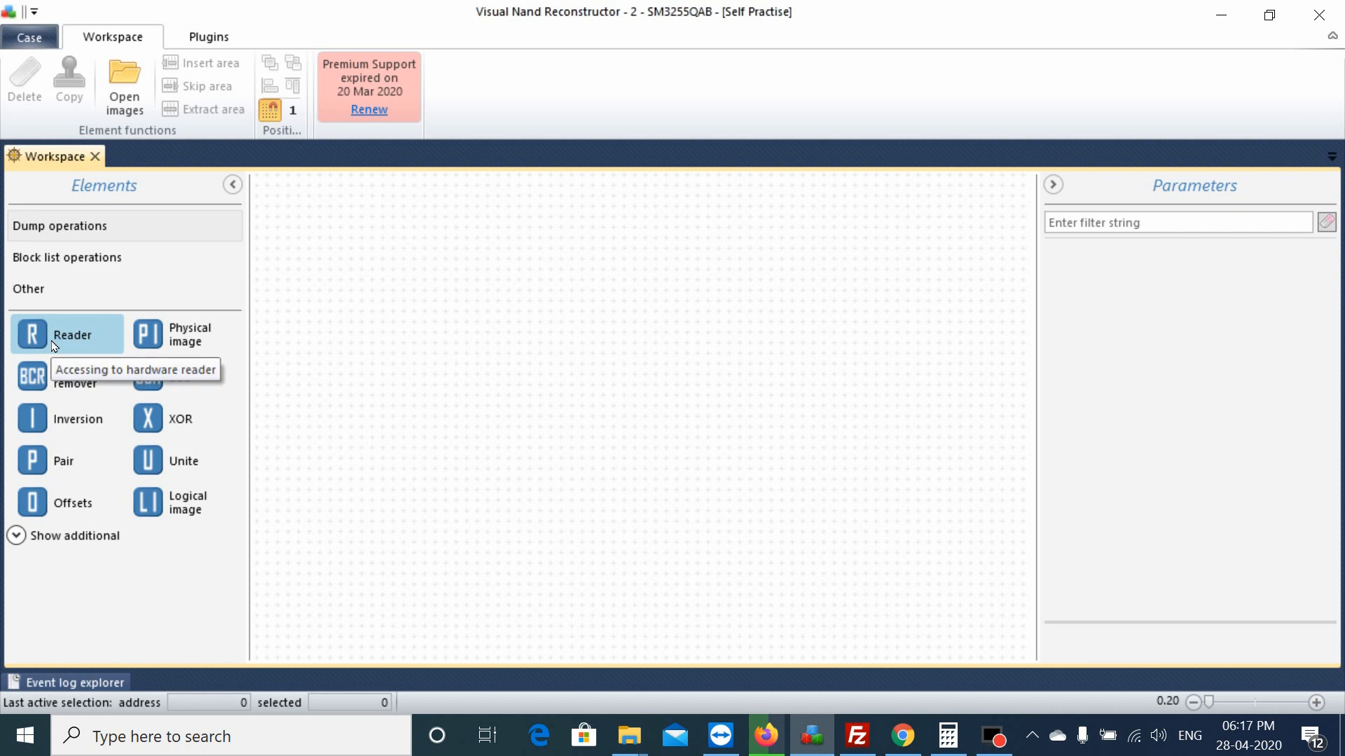
Step: Add a Reader element near the upper-left corner of the empty workspace canvas
drag(54, 346, 293, 228)
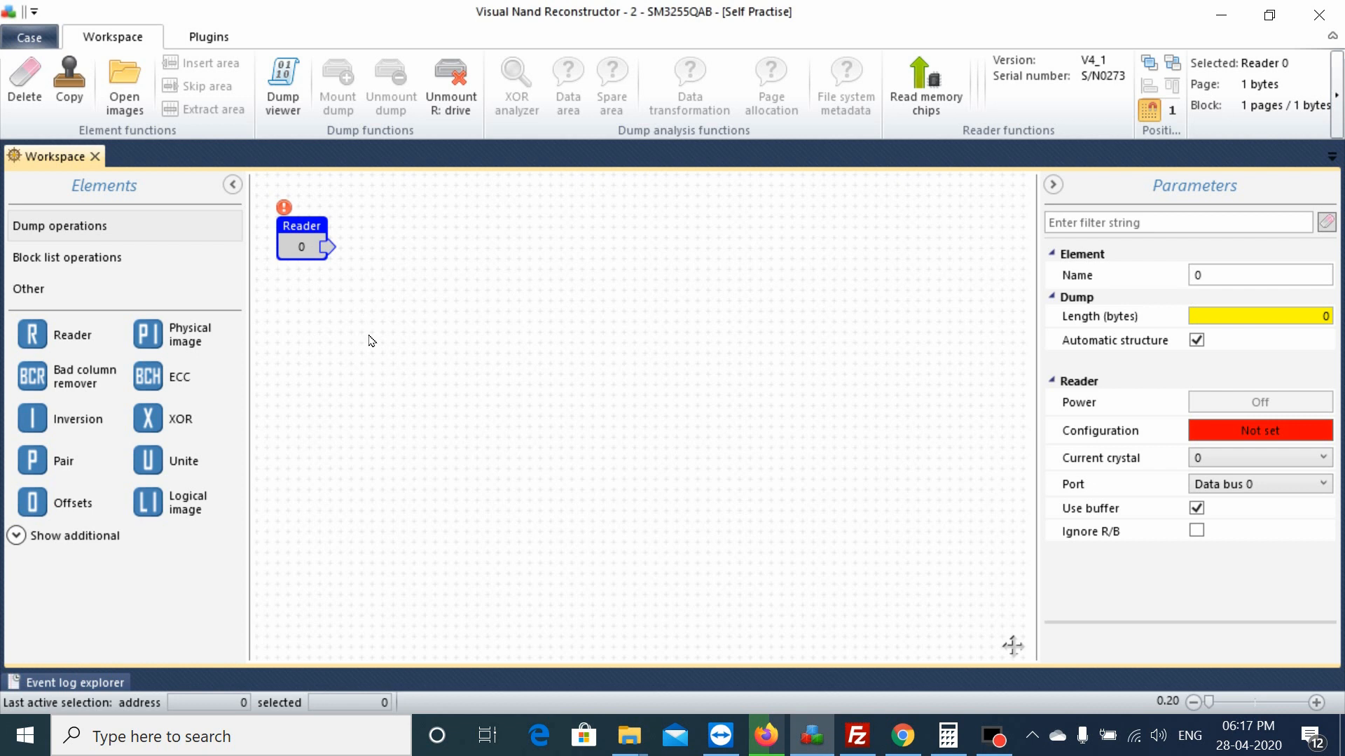
click(448, 356)
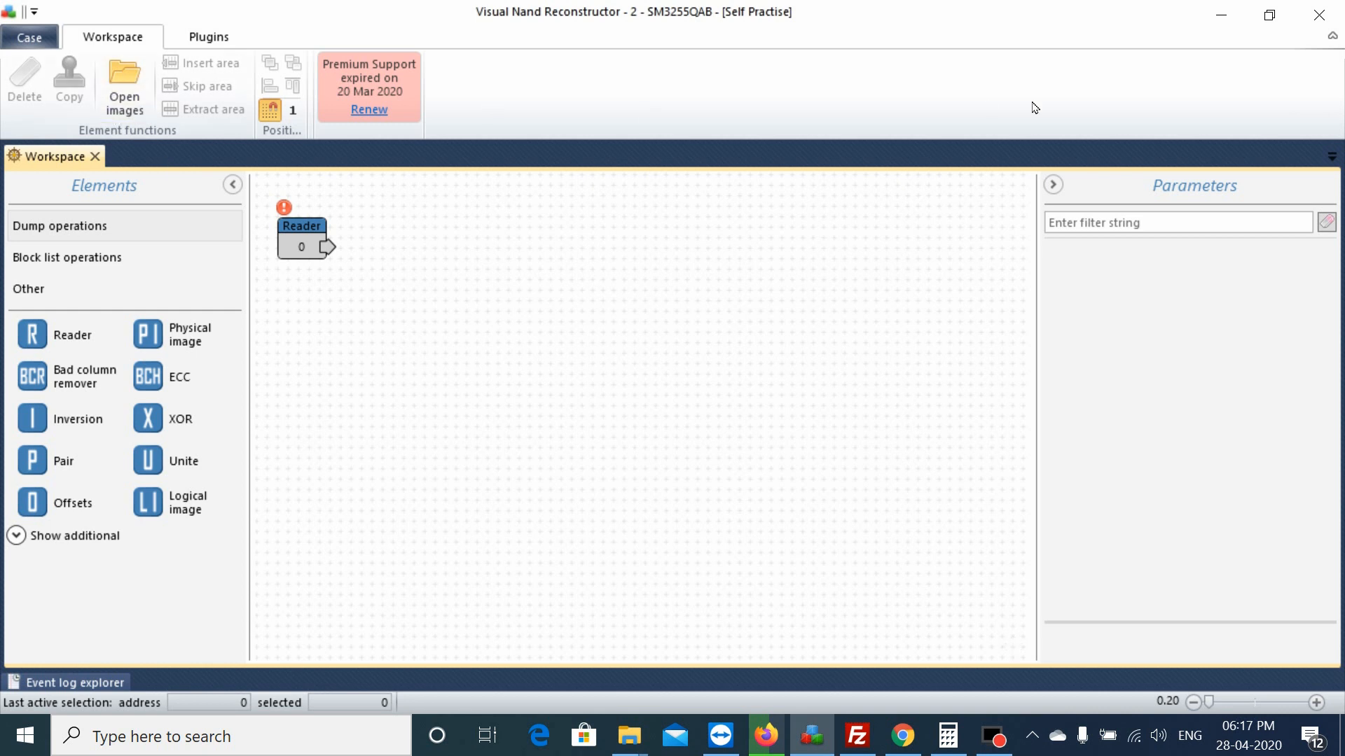
Step: Select the Reader element and examine the functions and the page and block details offered for it
click(301, 241)
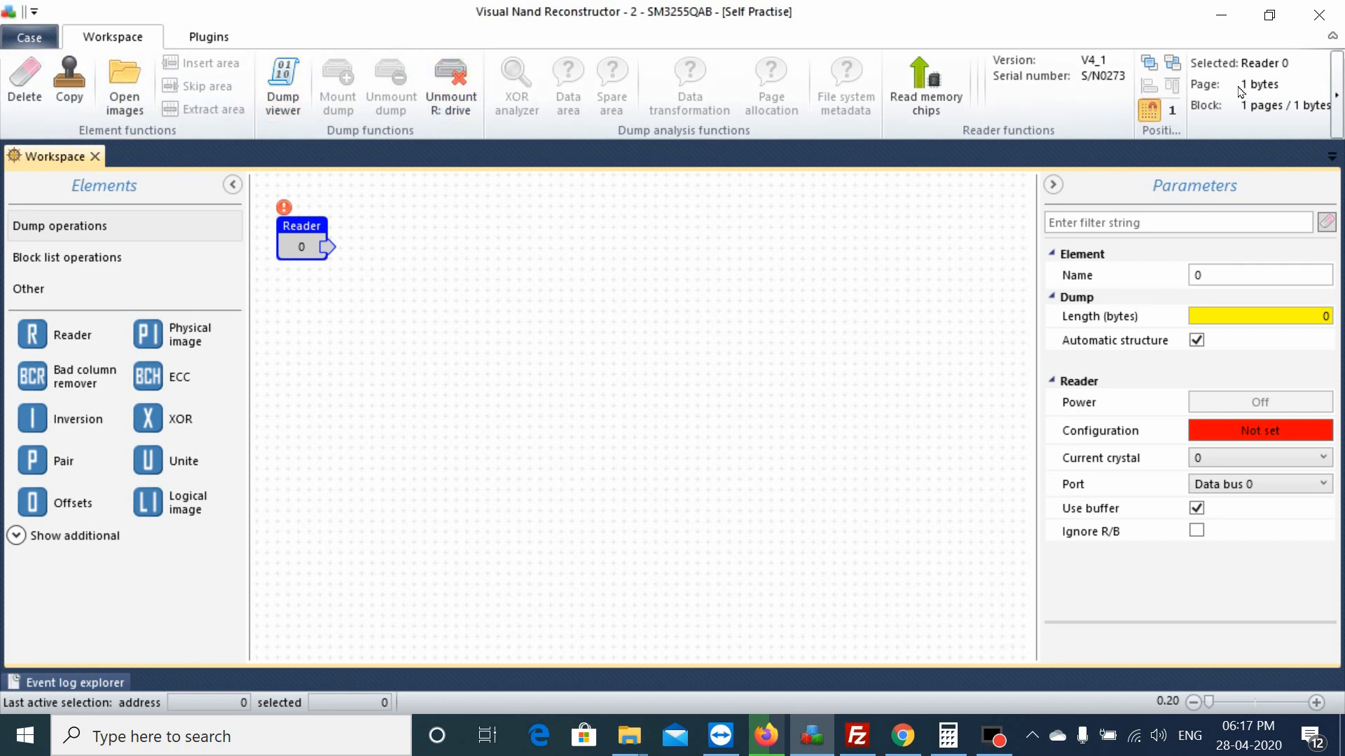
click(1336, 94)
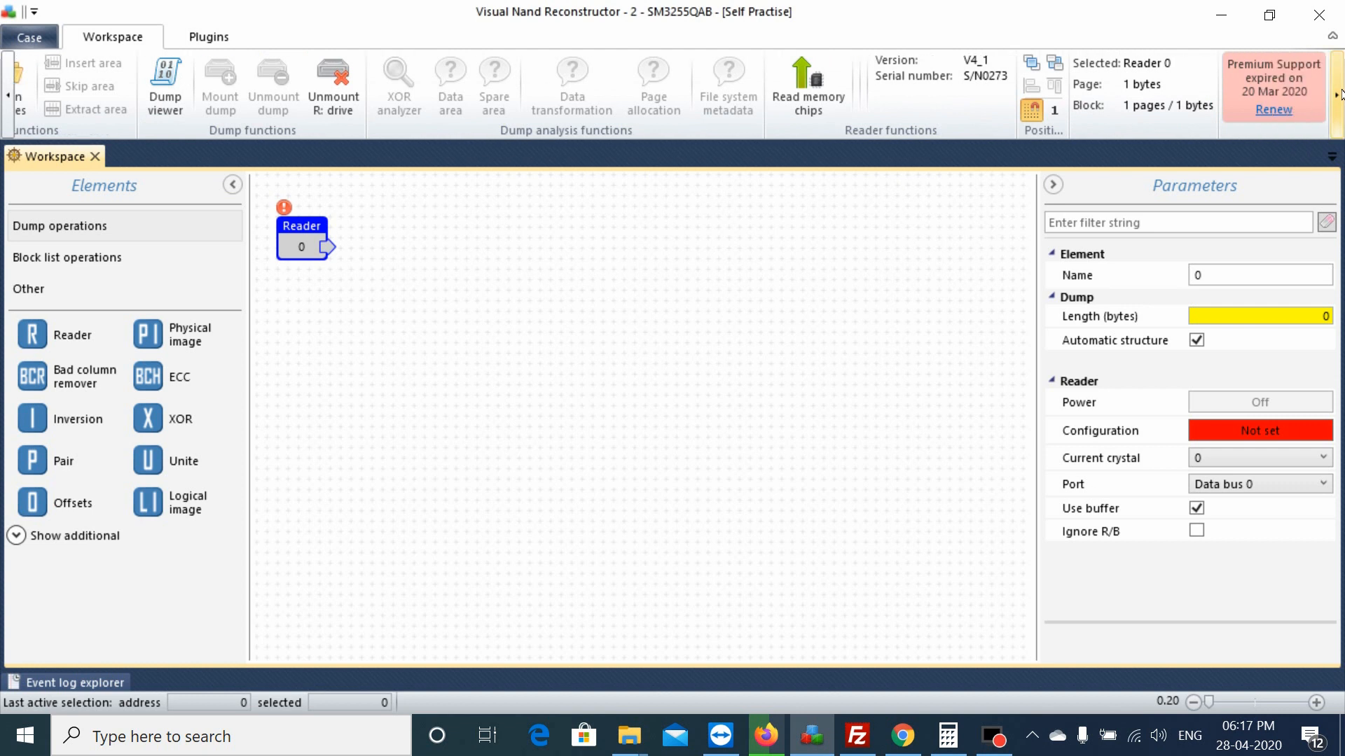
click(7, 96)
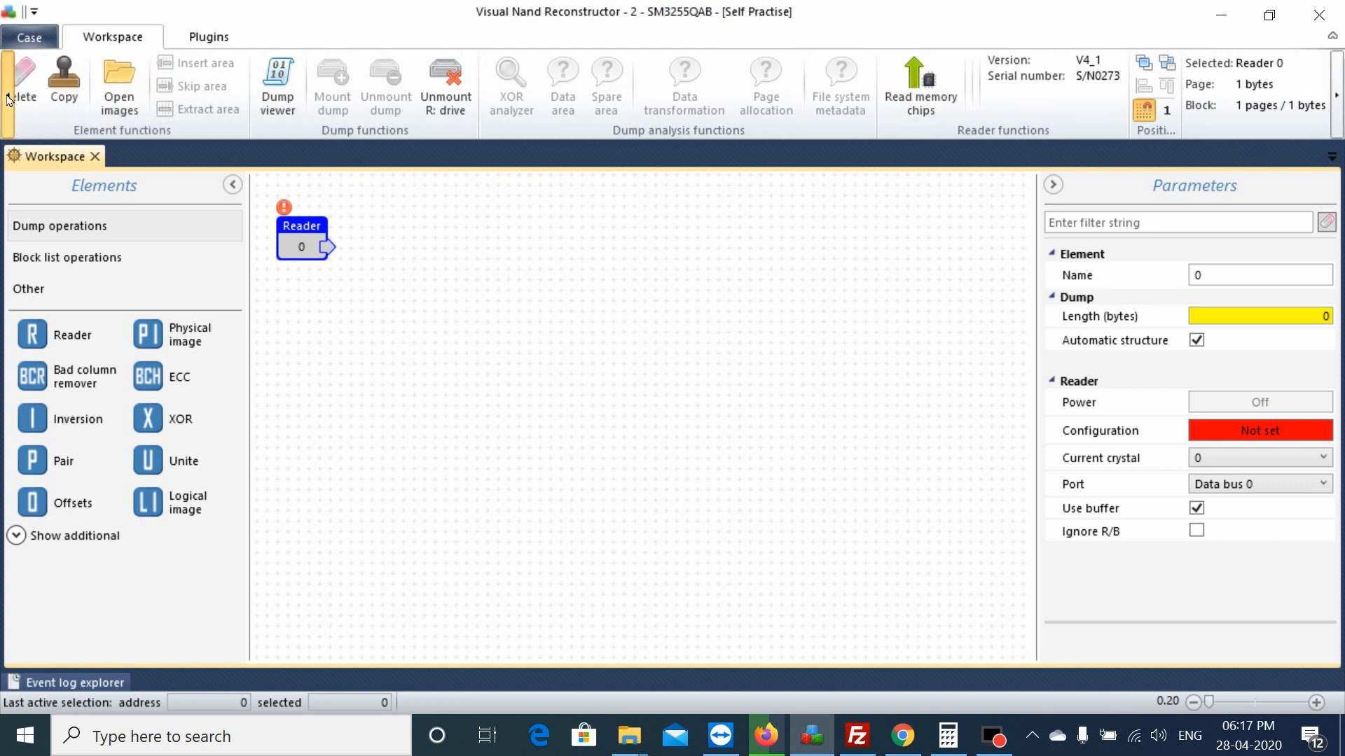
click(15, 100)
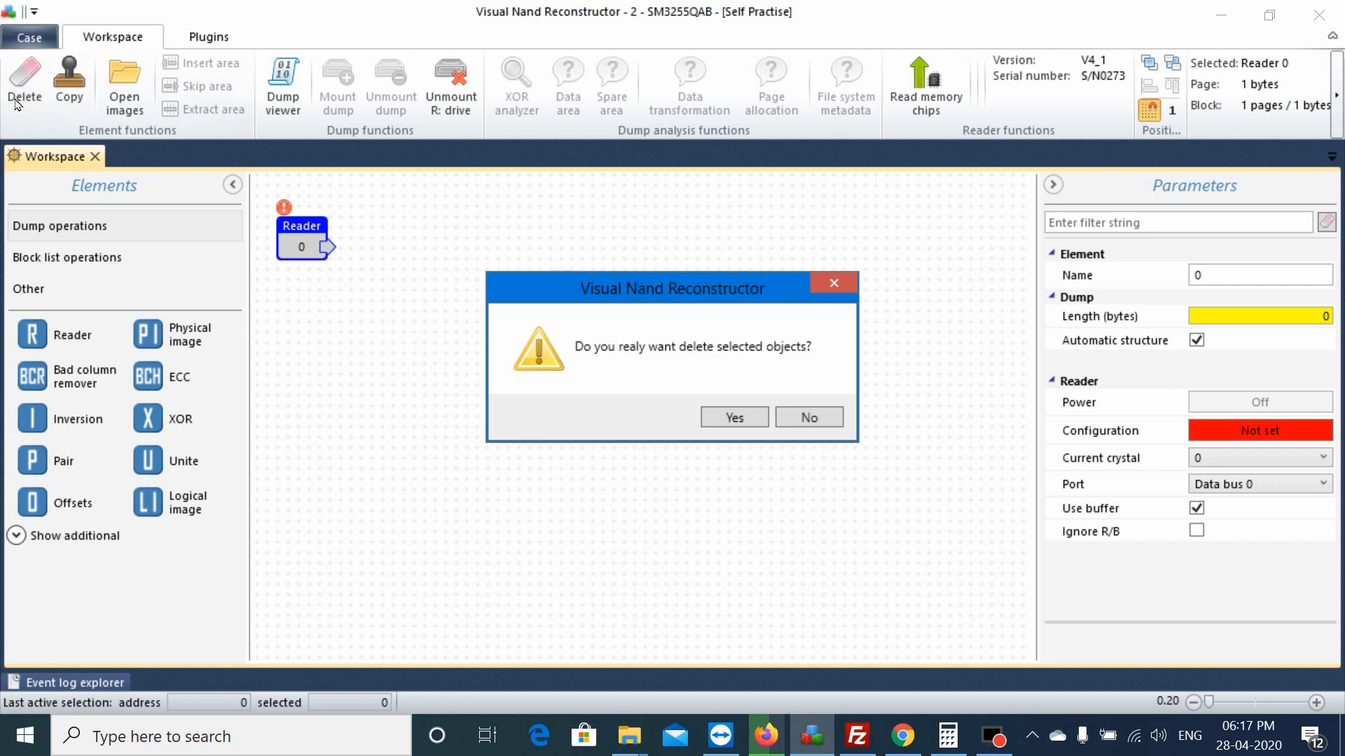
click(849, 286)
click(1337, 96)
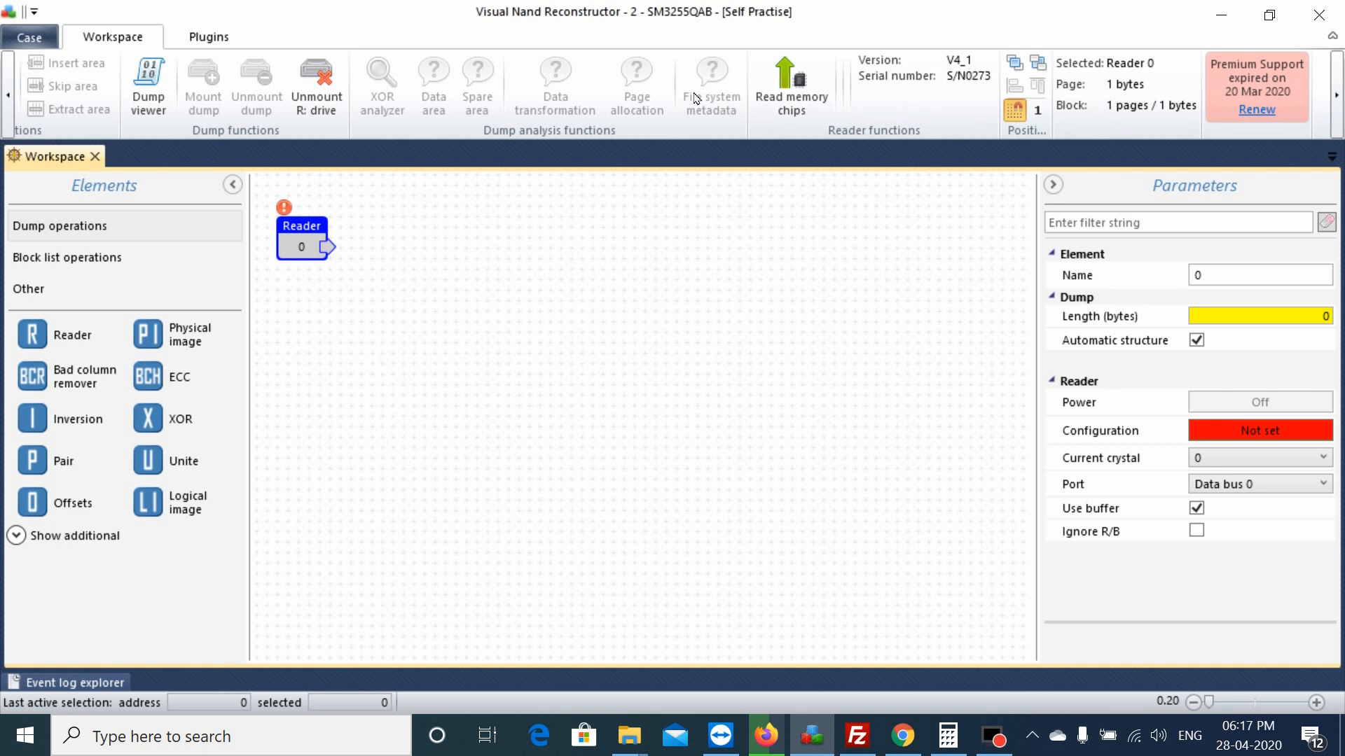
click(9, 112)
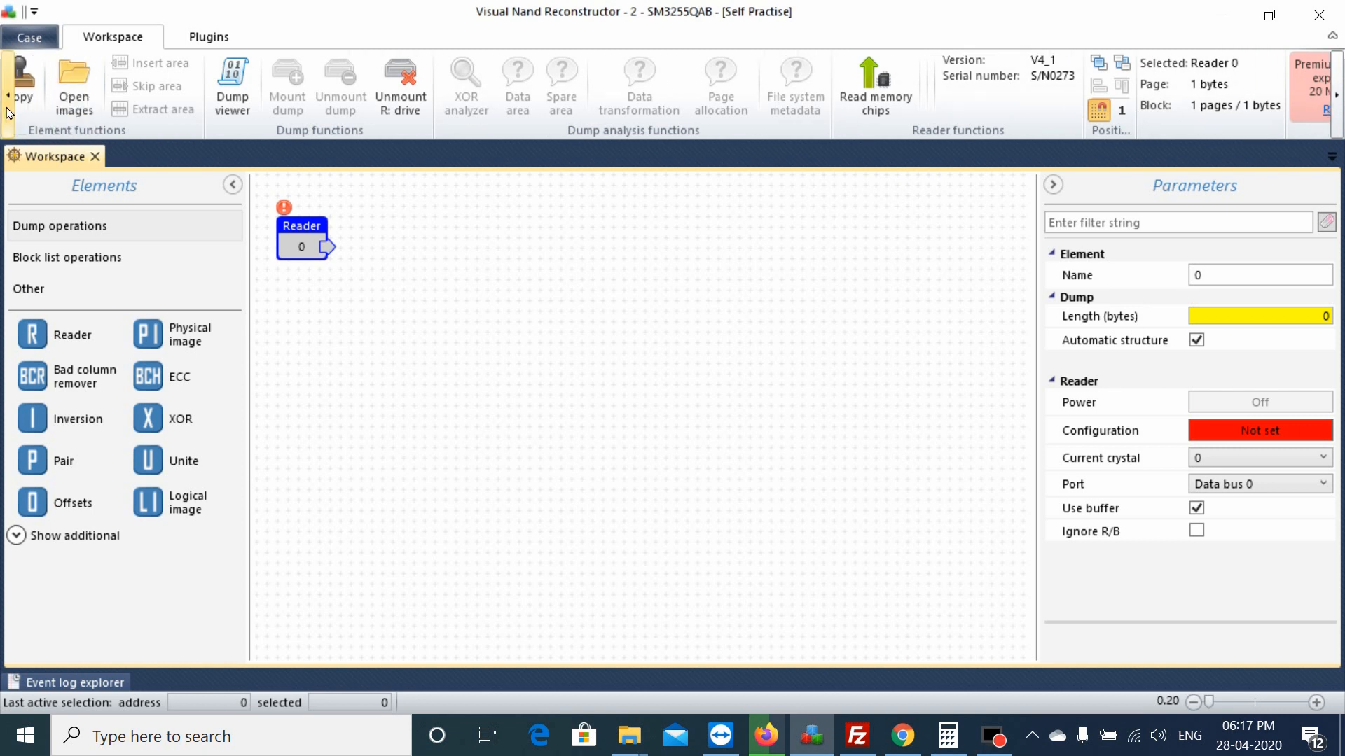
click(371, 368)
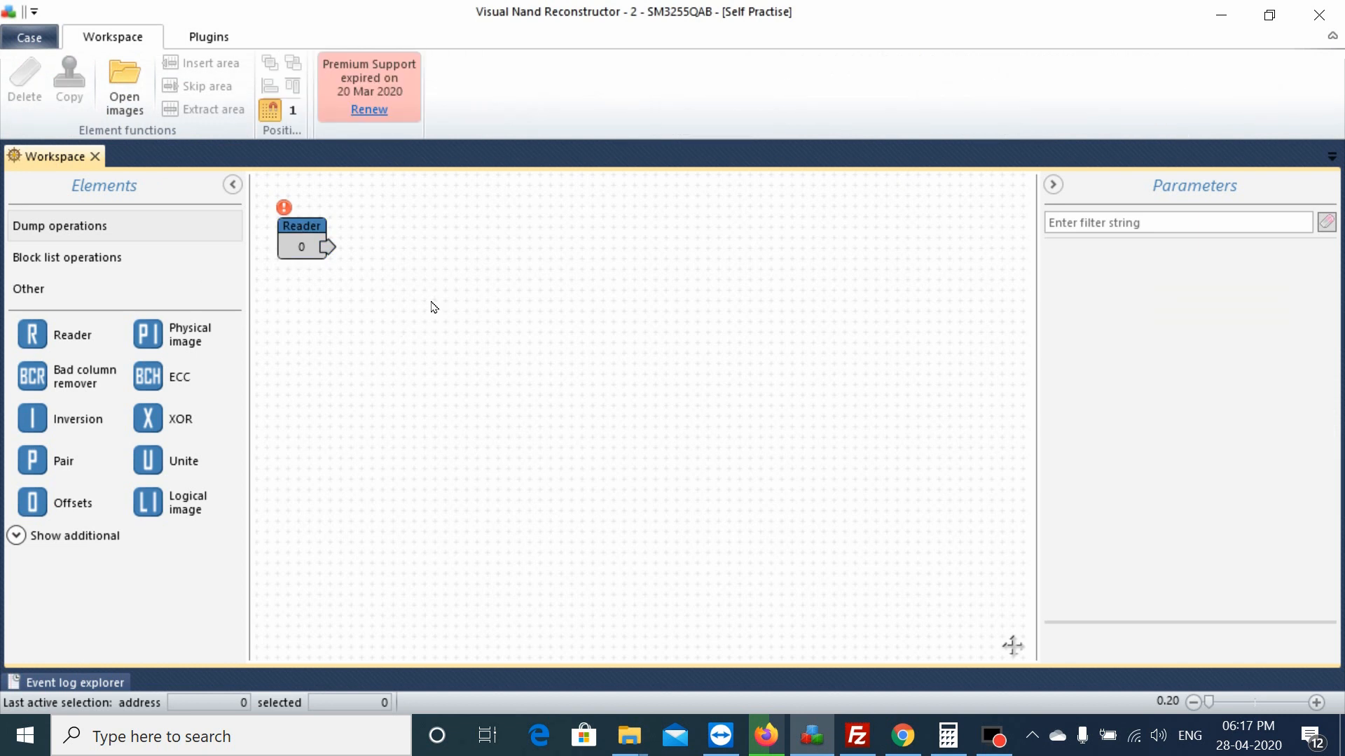
Step: Open the Reader's memory chip reading configuration to examine the chip settings and database, and dismiss it without applying anything
click(308, 243)
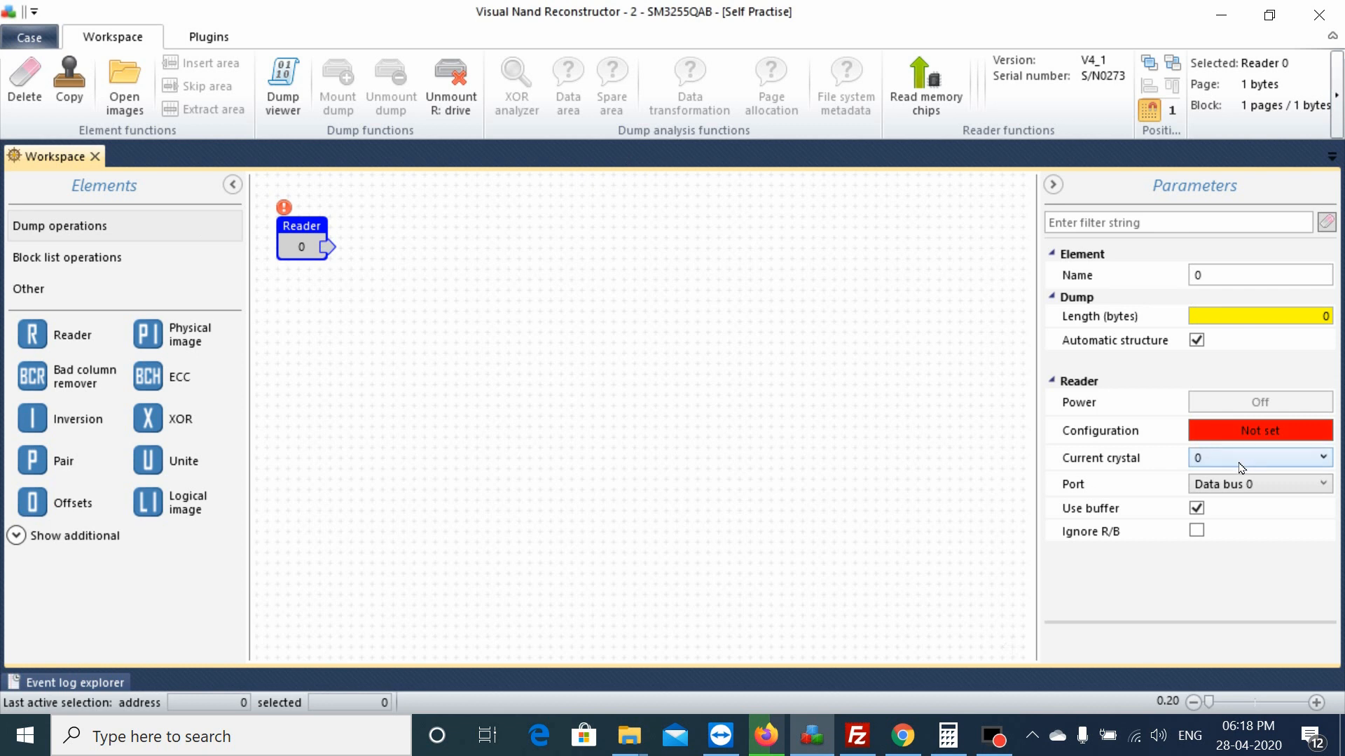
click(931, 88)
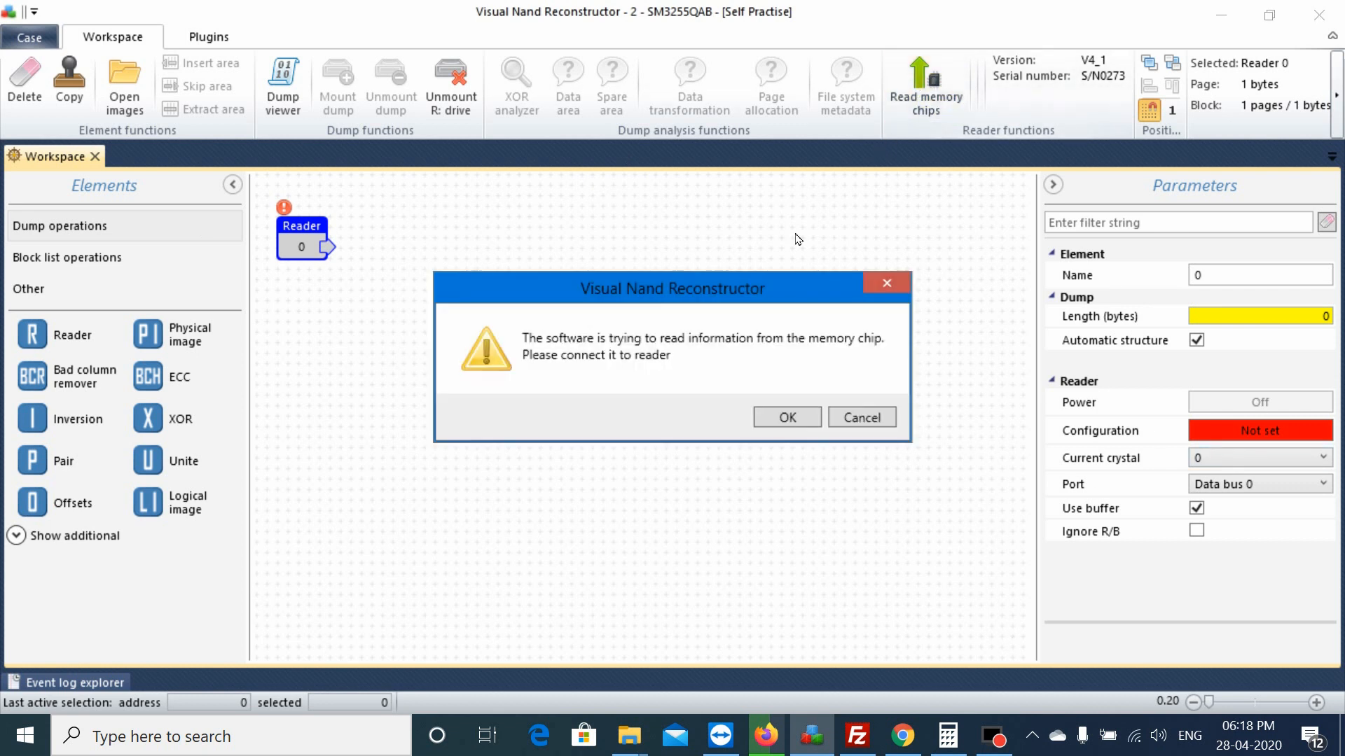
click(787, 417)
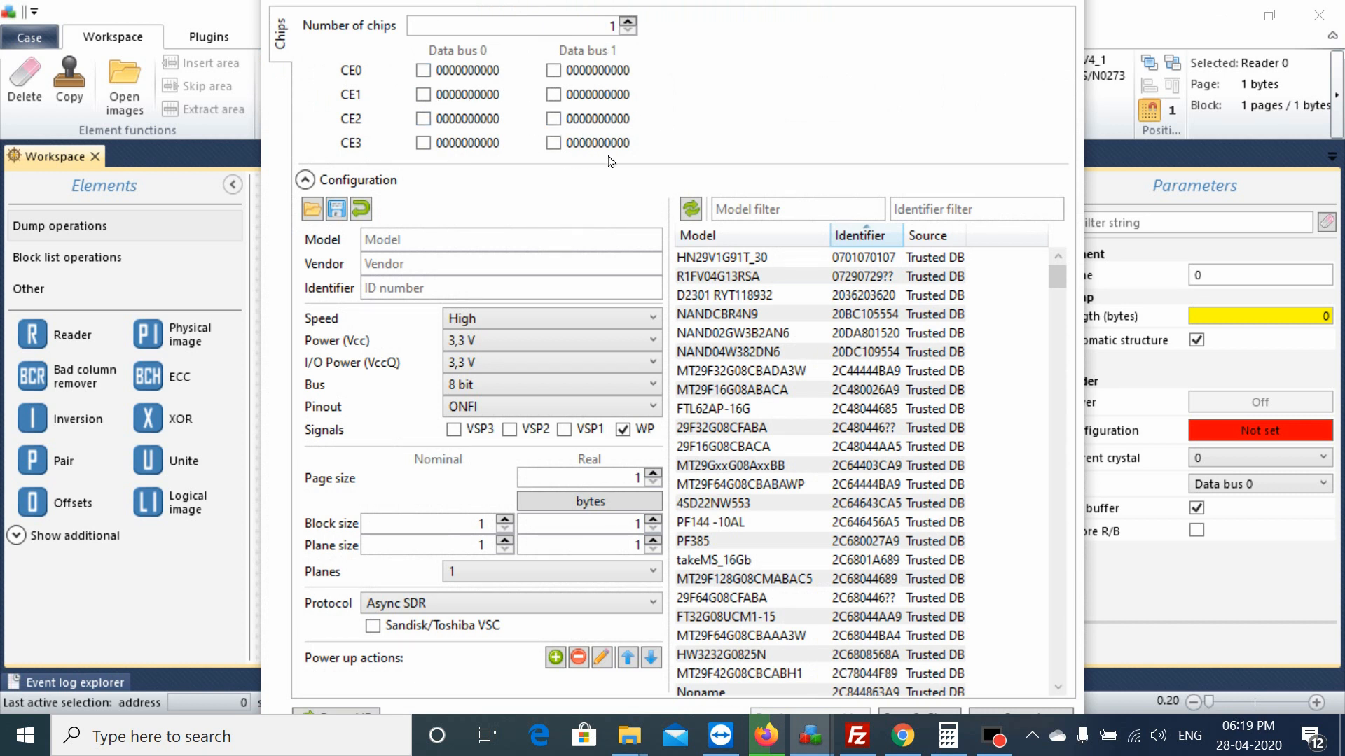
click(1018, 713)
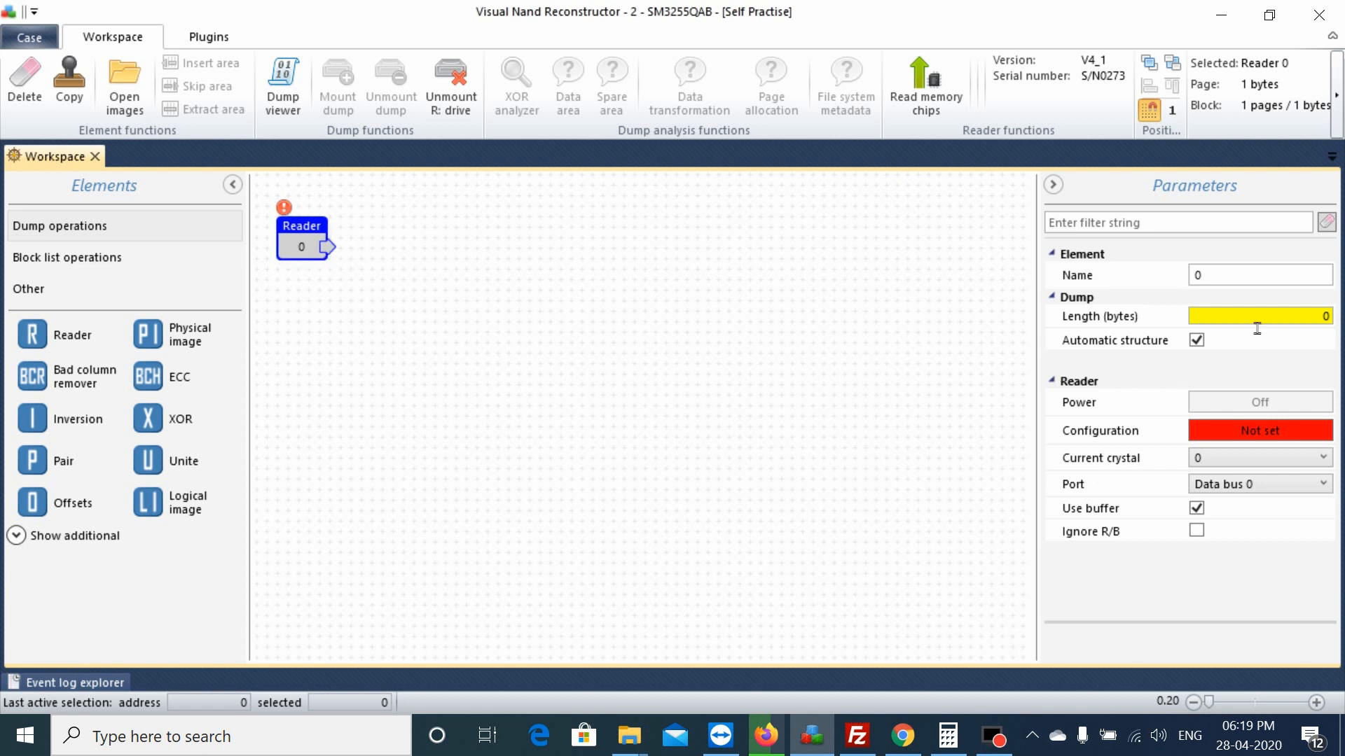
Step: Rename the Reader element "Not In Use" and turn off its automatic structure calculation
click(1246, 283)
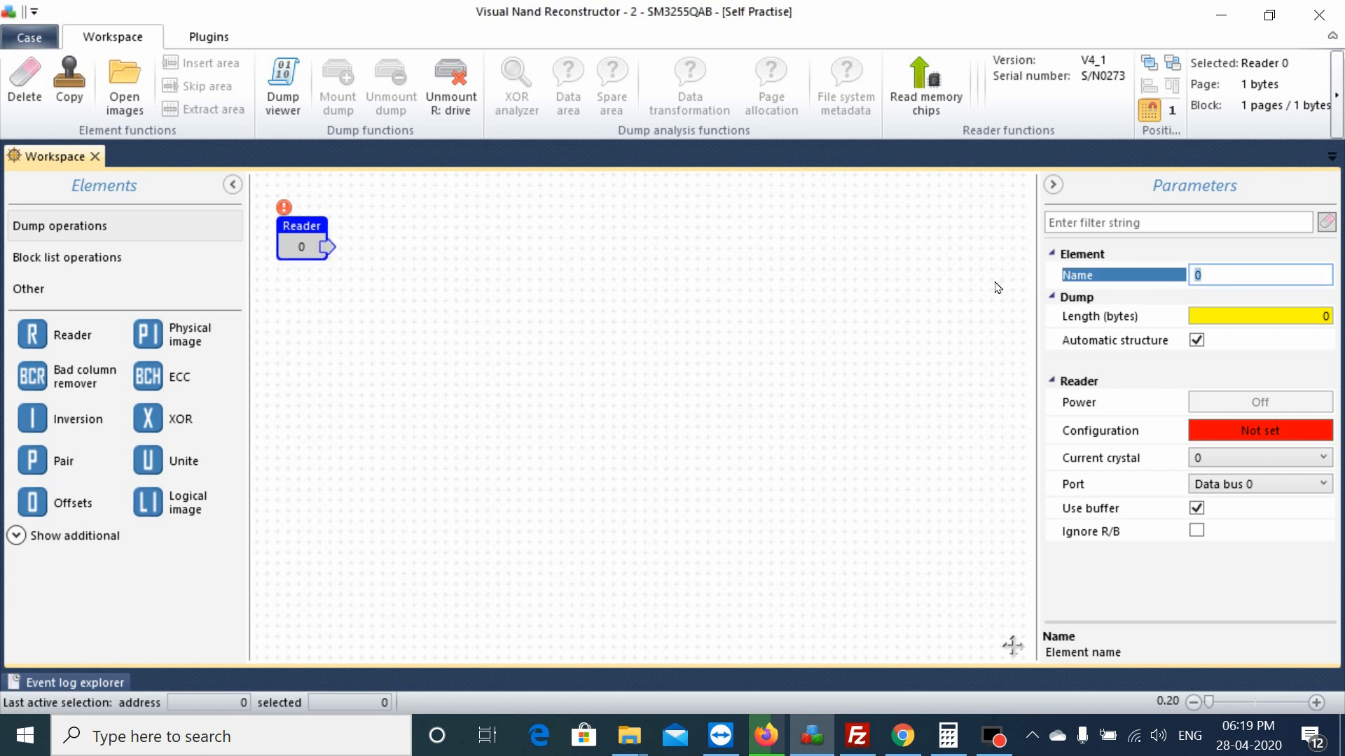
text(Not In Use)
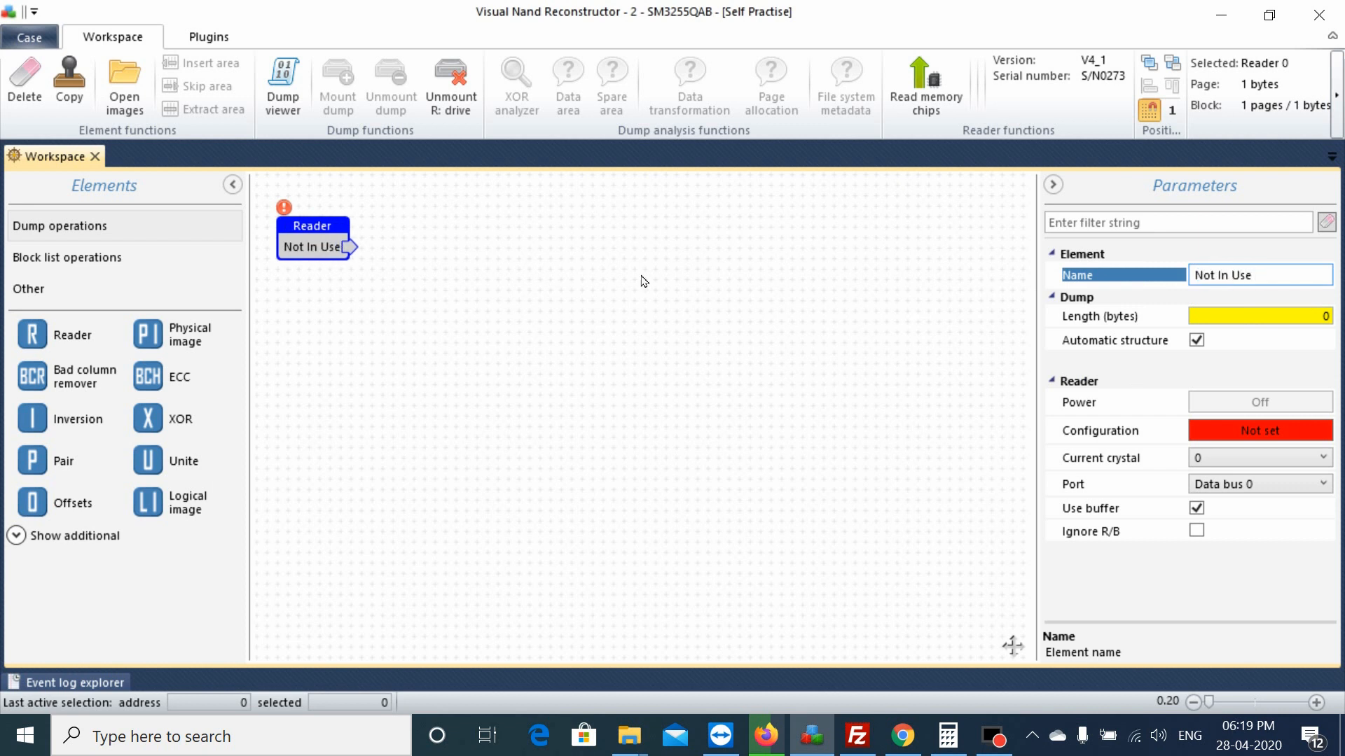
click(285, 324)
click(299, 234)
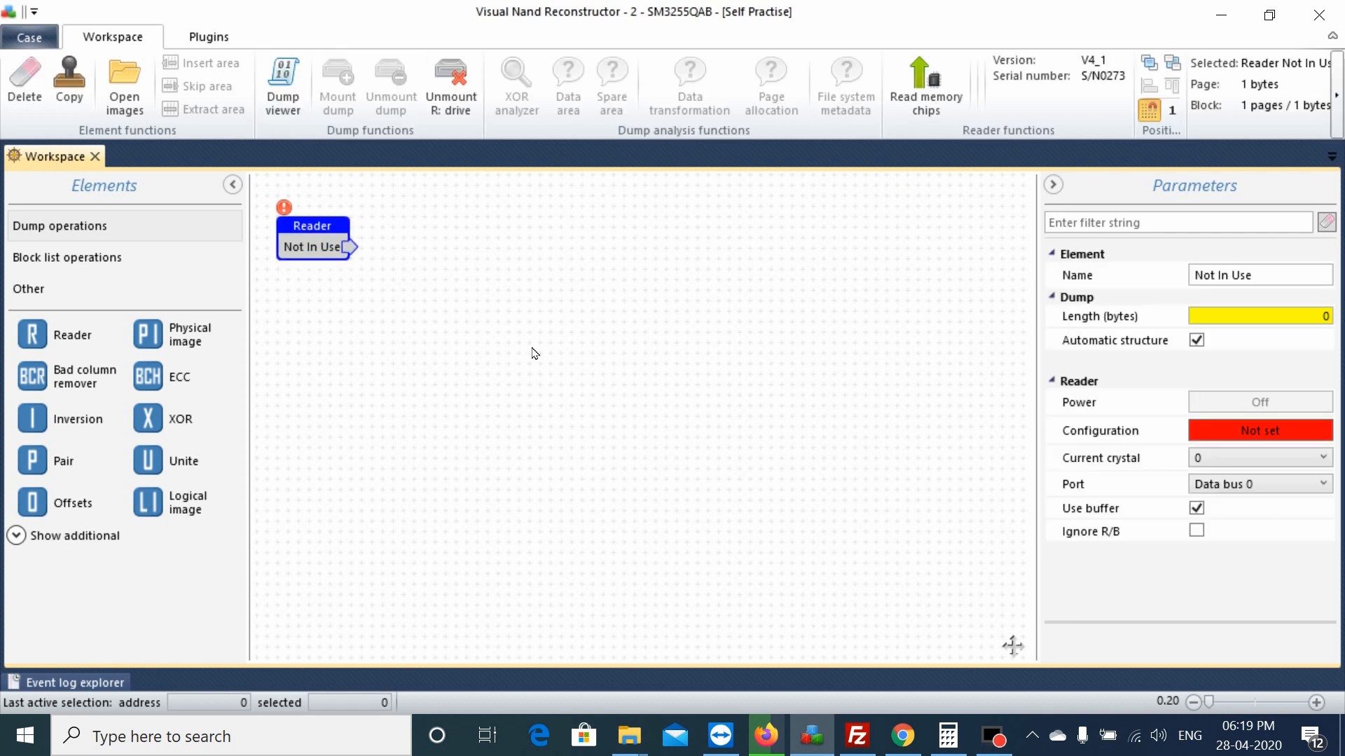
click(1198, 341)
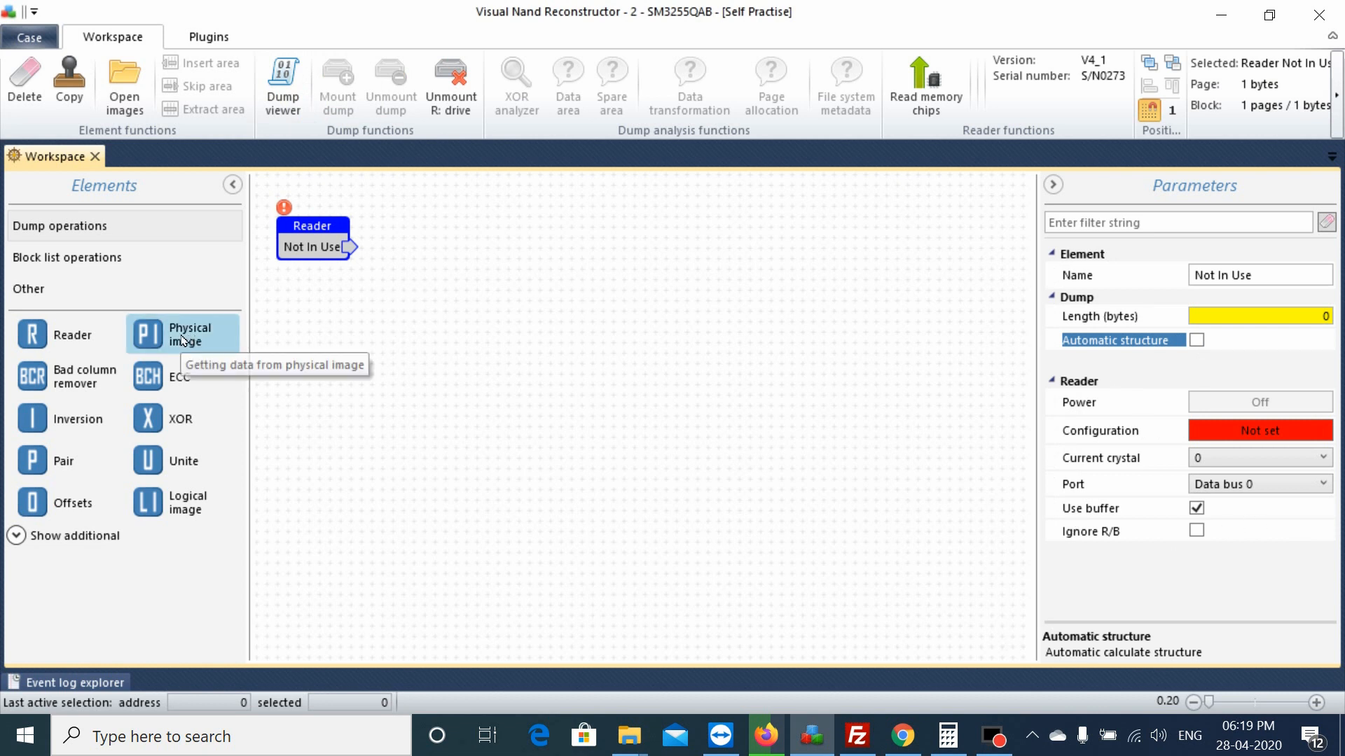
Step: Add a Physical image element below and to the right of the Reader and name it "Dump From Others"
drag(157, 342, 410, 307)
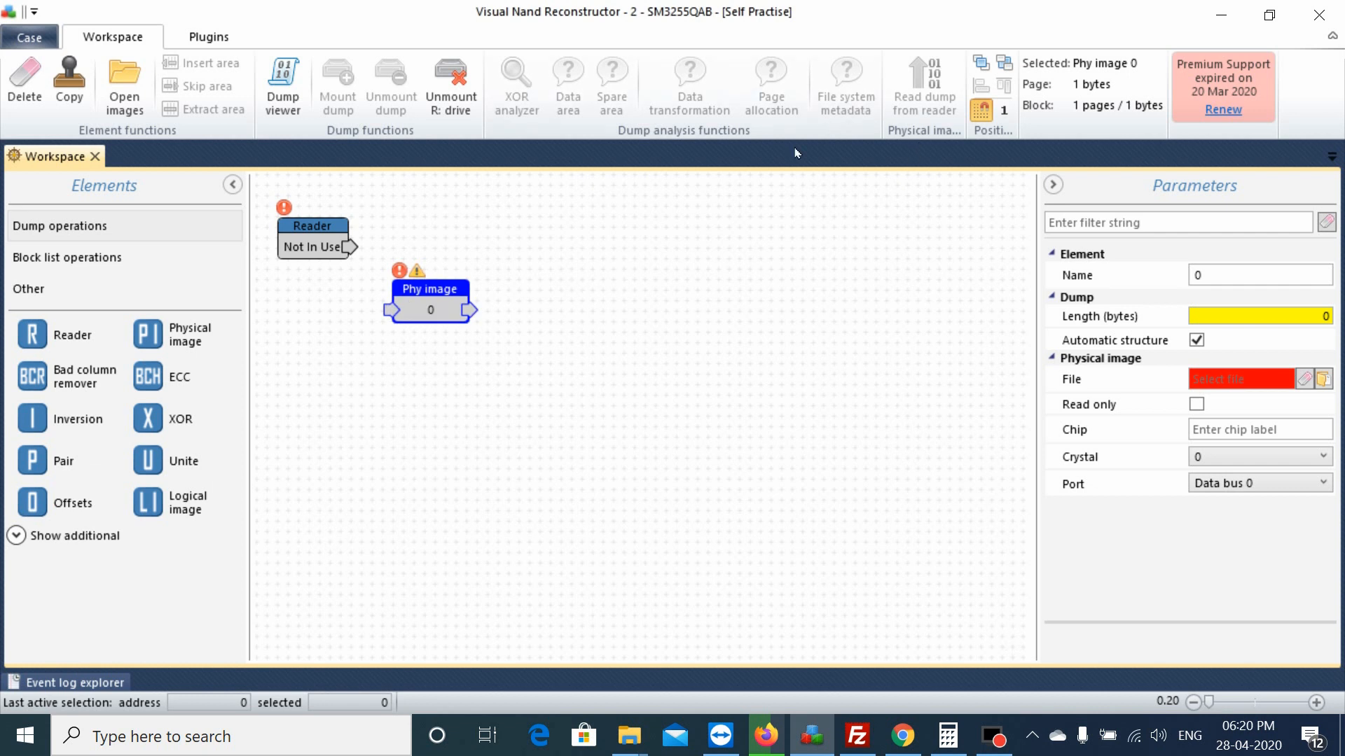
click(1230, 282)
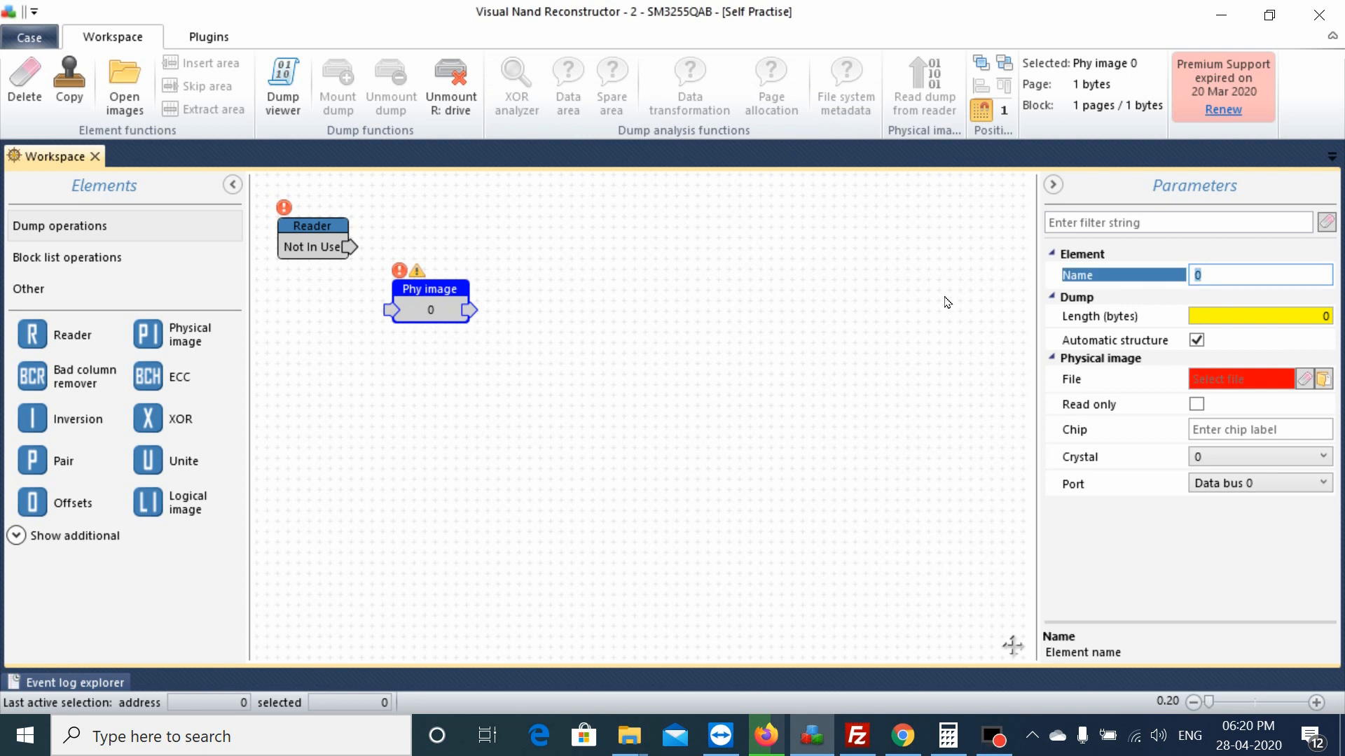
text(Dump FRom Ot)
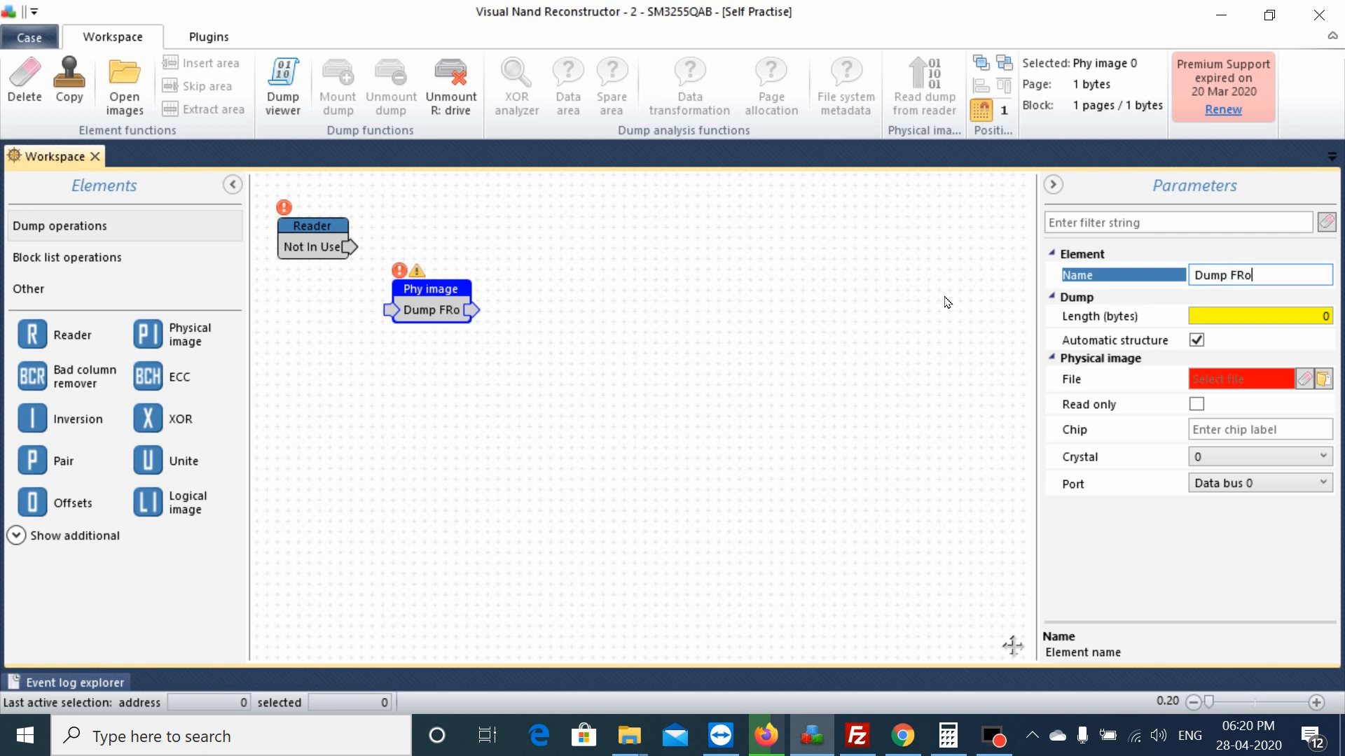
key(BackSpace)
key(BackSpace)
key(BackSpace)
key(BackSpace)
key(BackSpace)
key(BackSpace)
key(BackSpace)
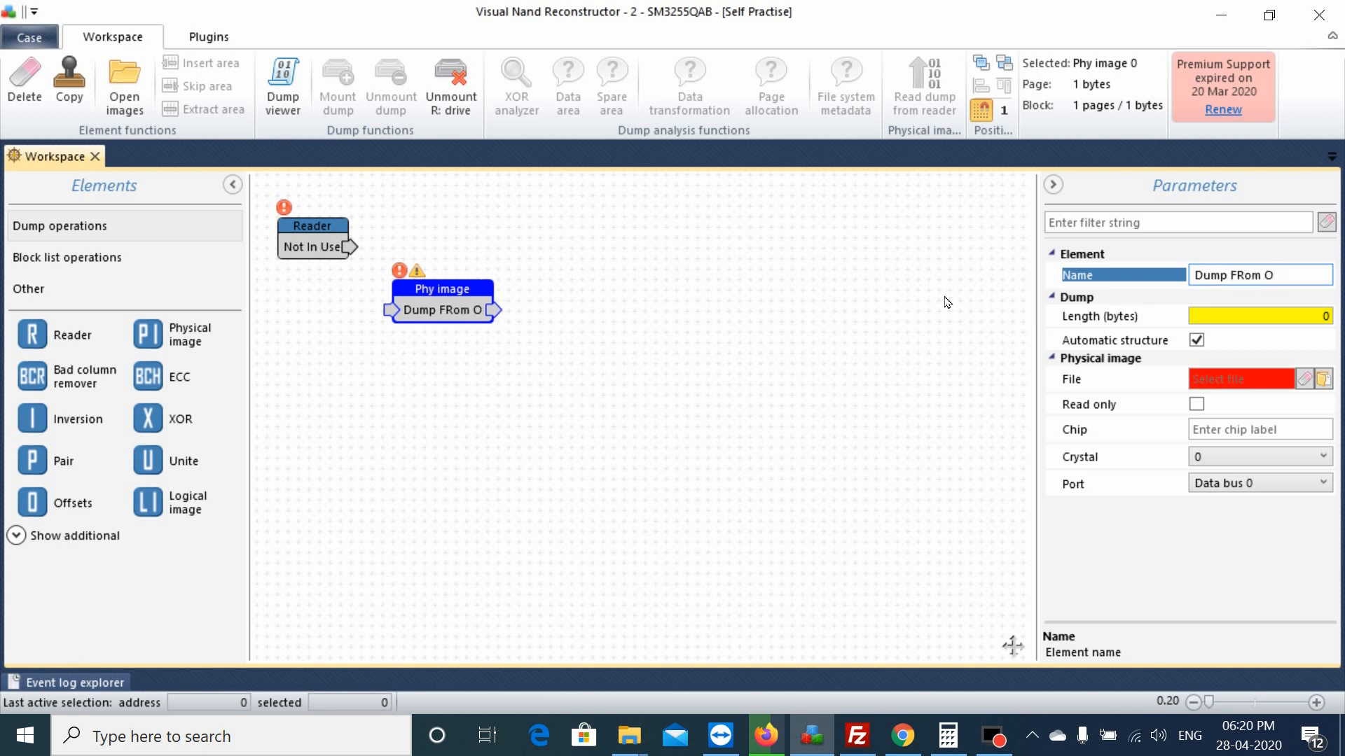
text(From Other)
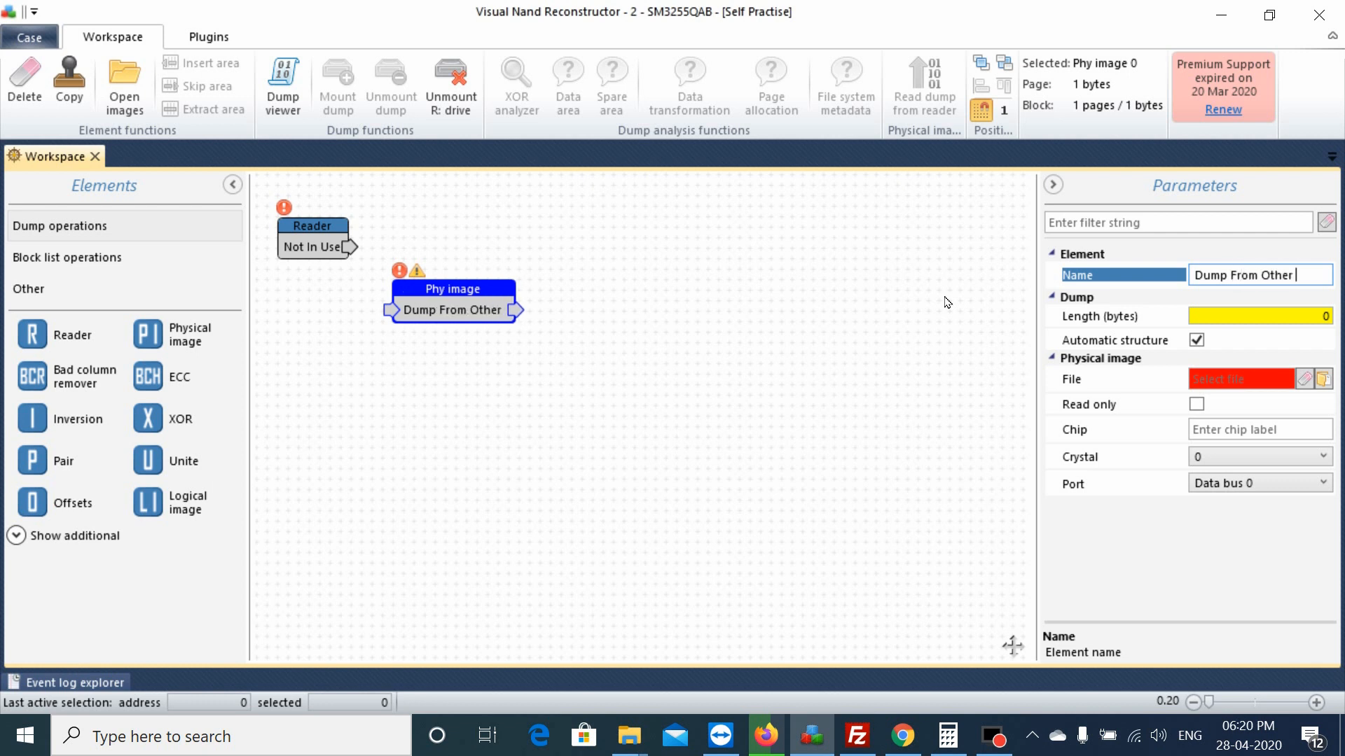
text( Tool)
key(BackSpace)
key(BackSpace)
key(BackSpace)
key(BackSpace)
key(BackSpace)
key(BackSpace)
key(BackSpace)
key(BackSpace)
key(BackSpace)
key(BackSpace)
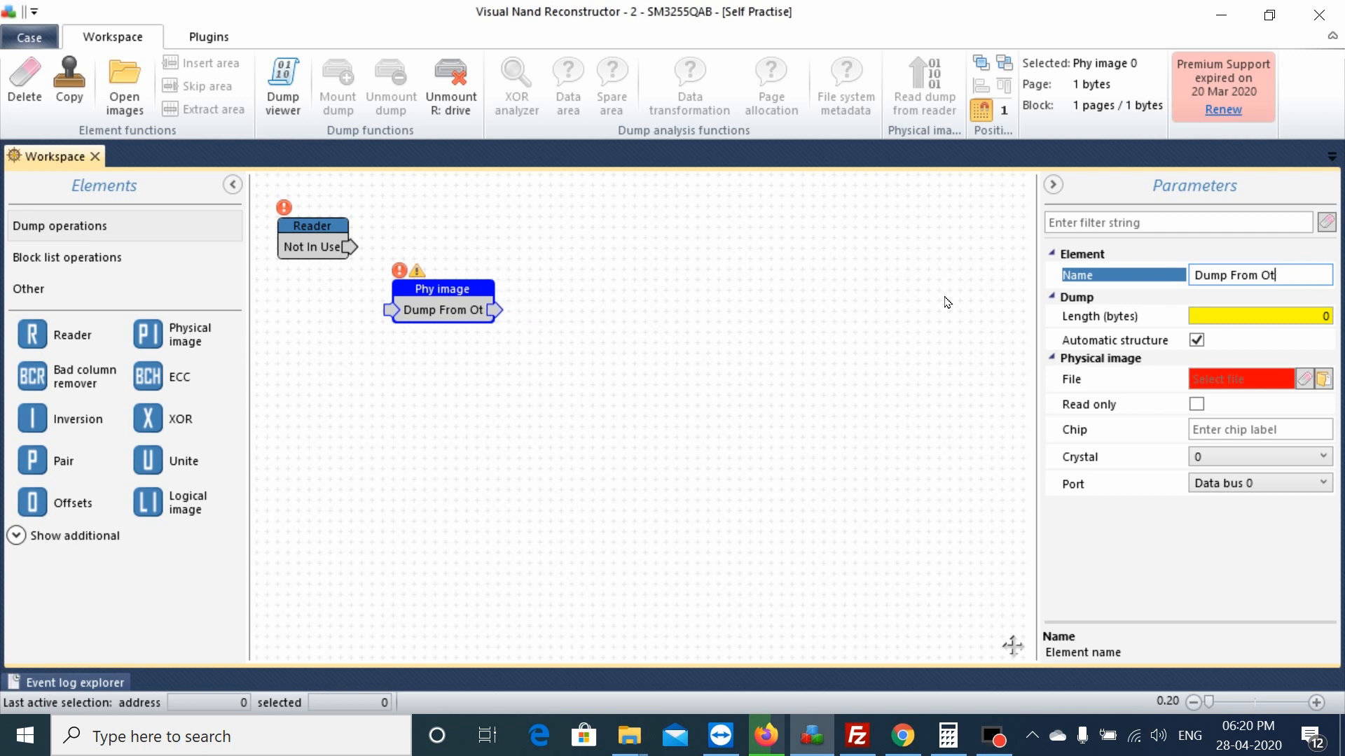
text(Others)
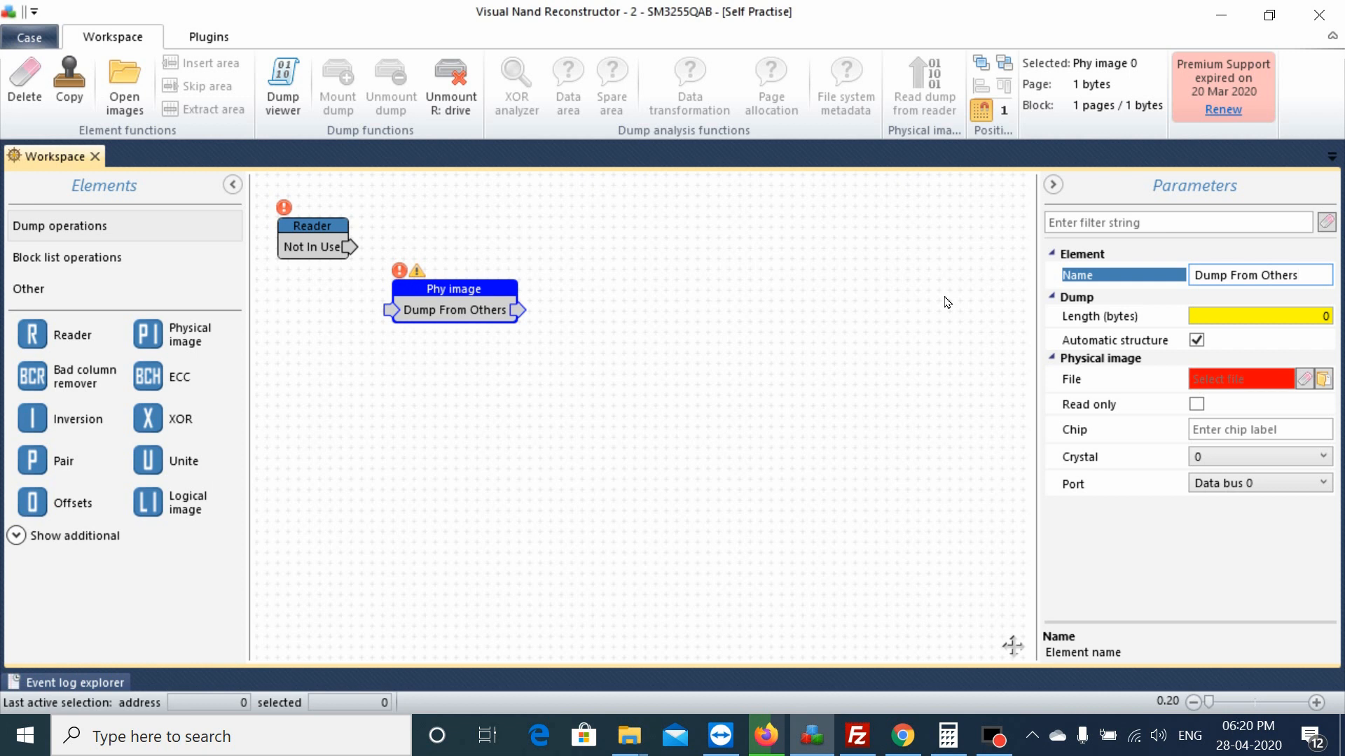
click(674, 396)
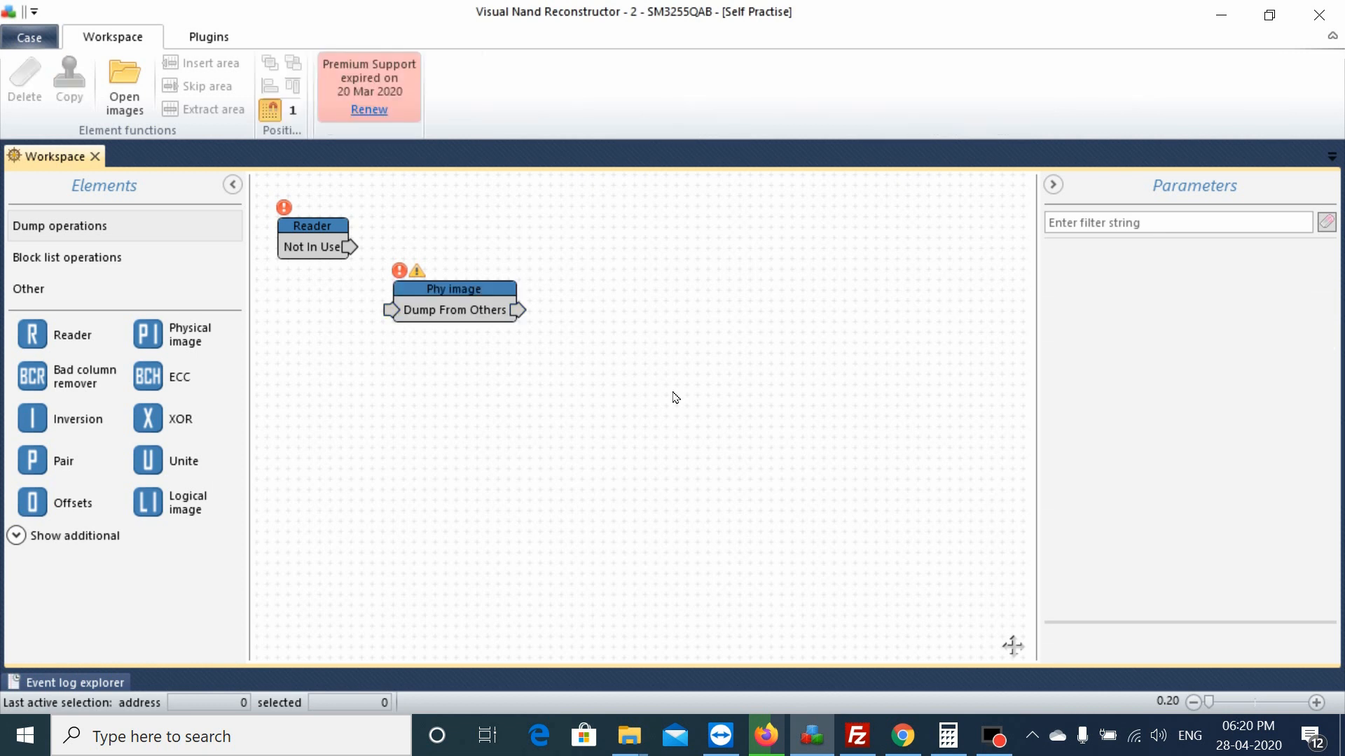
click(476, 317)
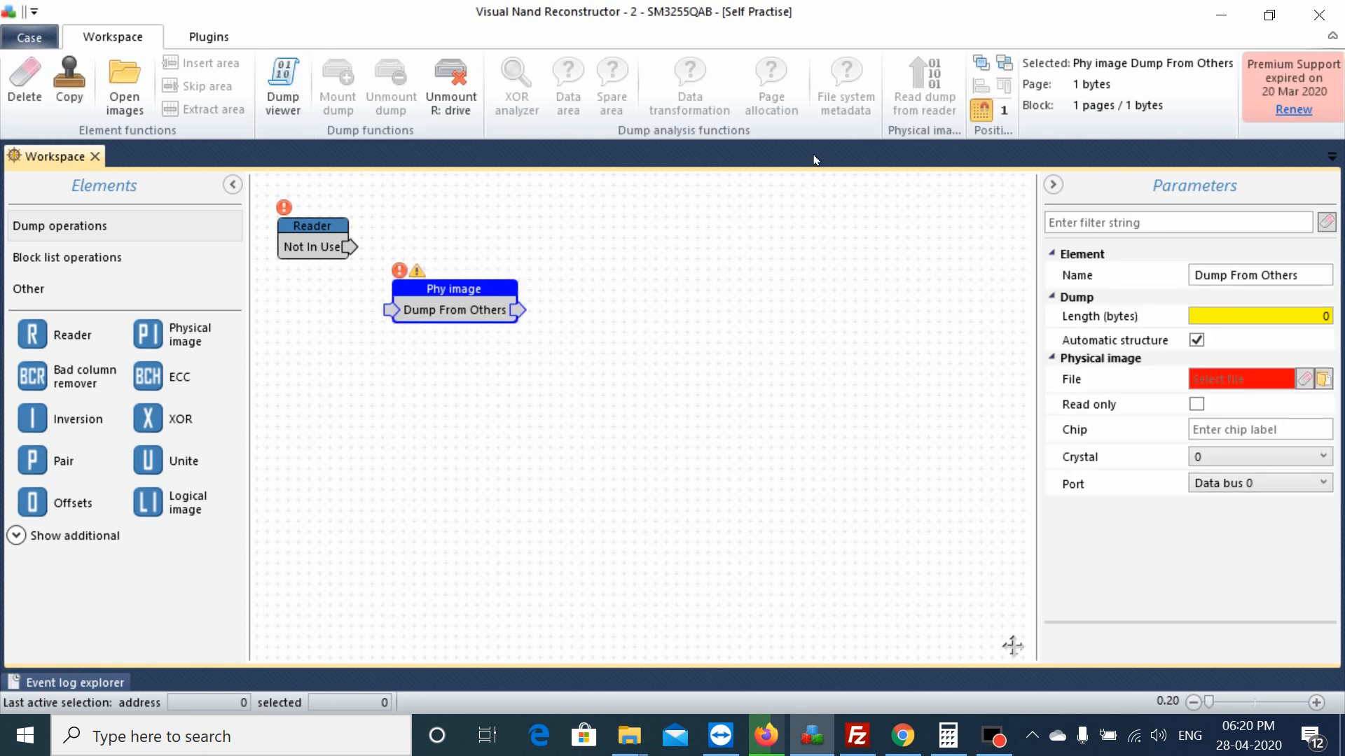
click(588, 228)
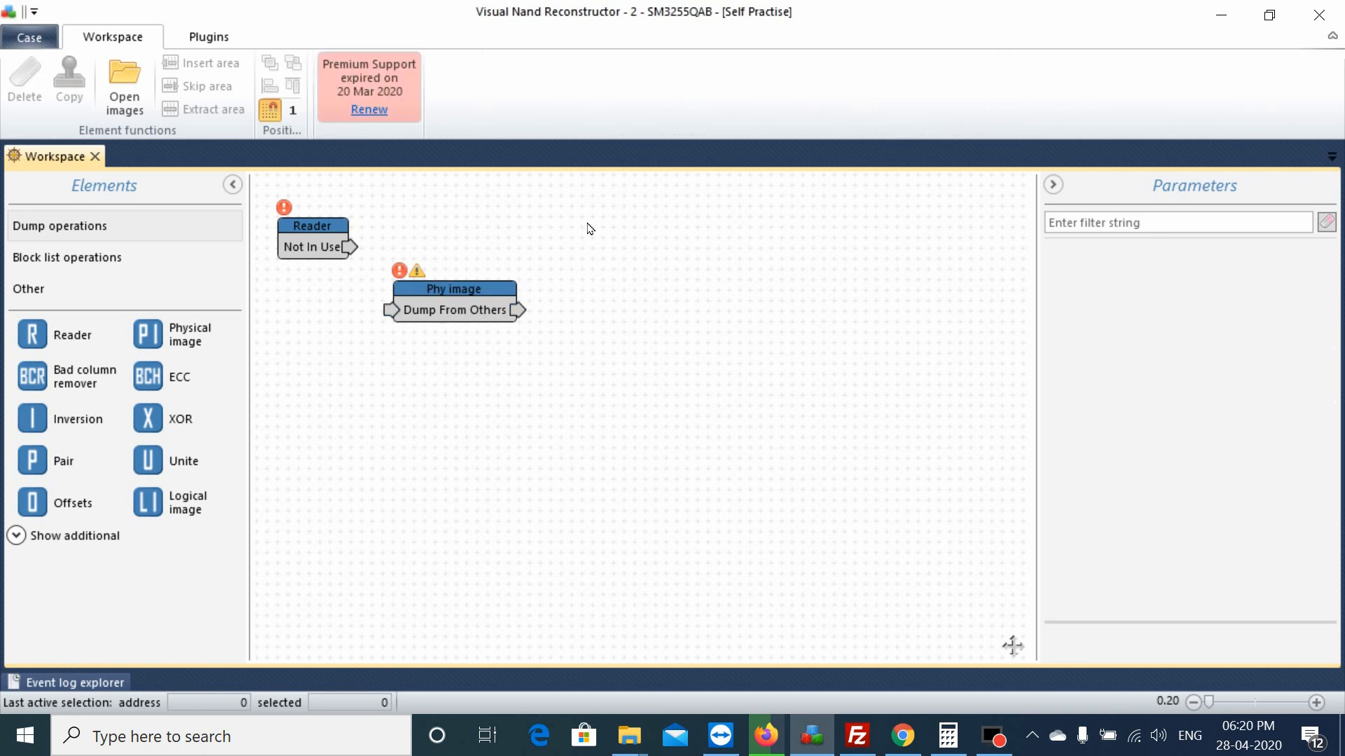
Step: Assign the dump file 1_0.dmp from the 2 - SM3255QAB folder to the physical image
click(454, 308)
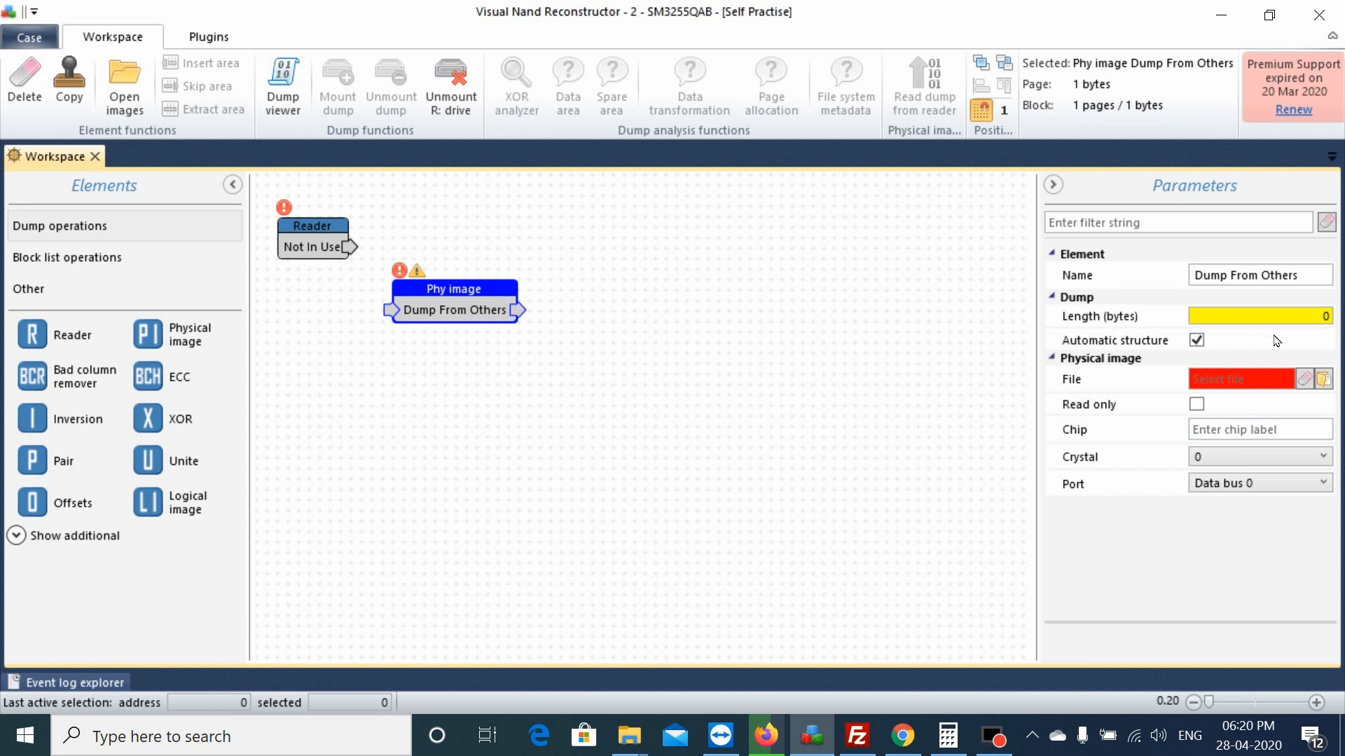
click(1323, 379)
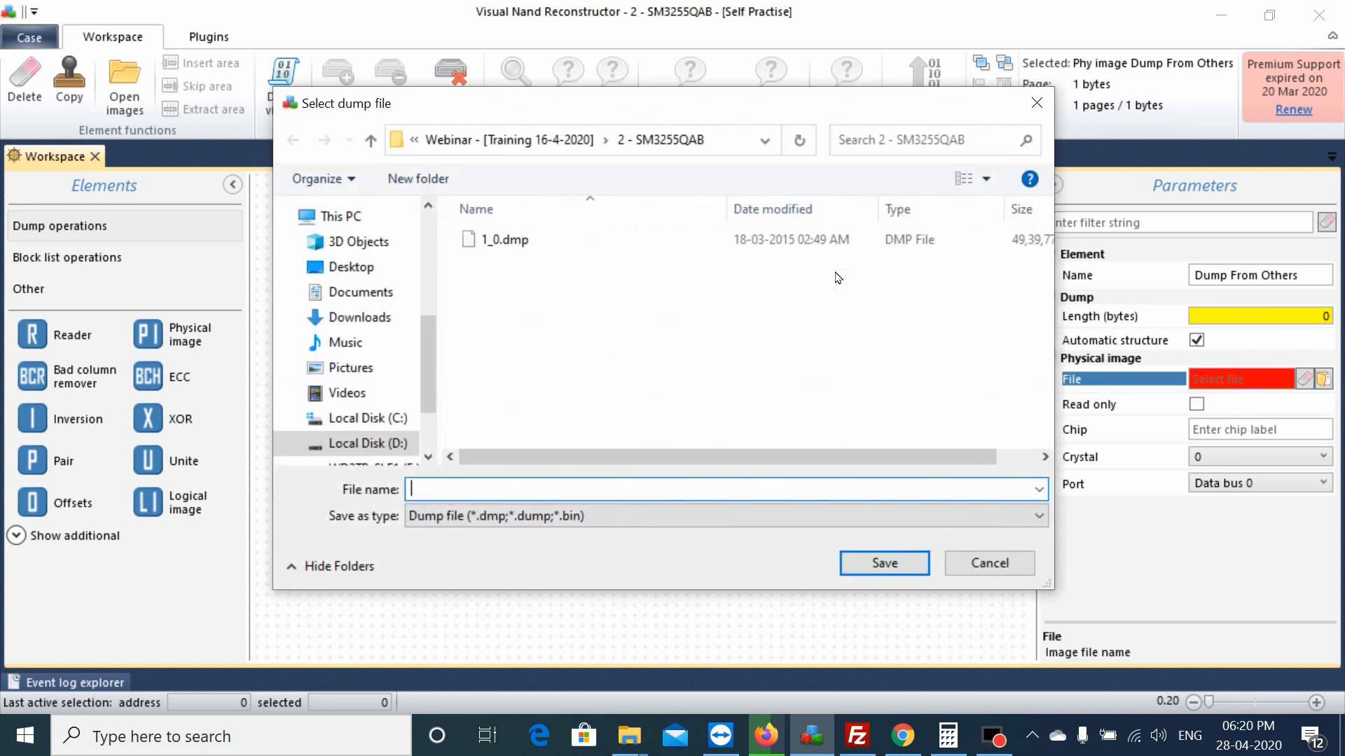
click(506, 249)
click(880, 564)
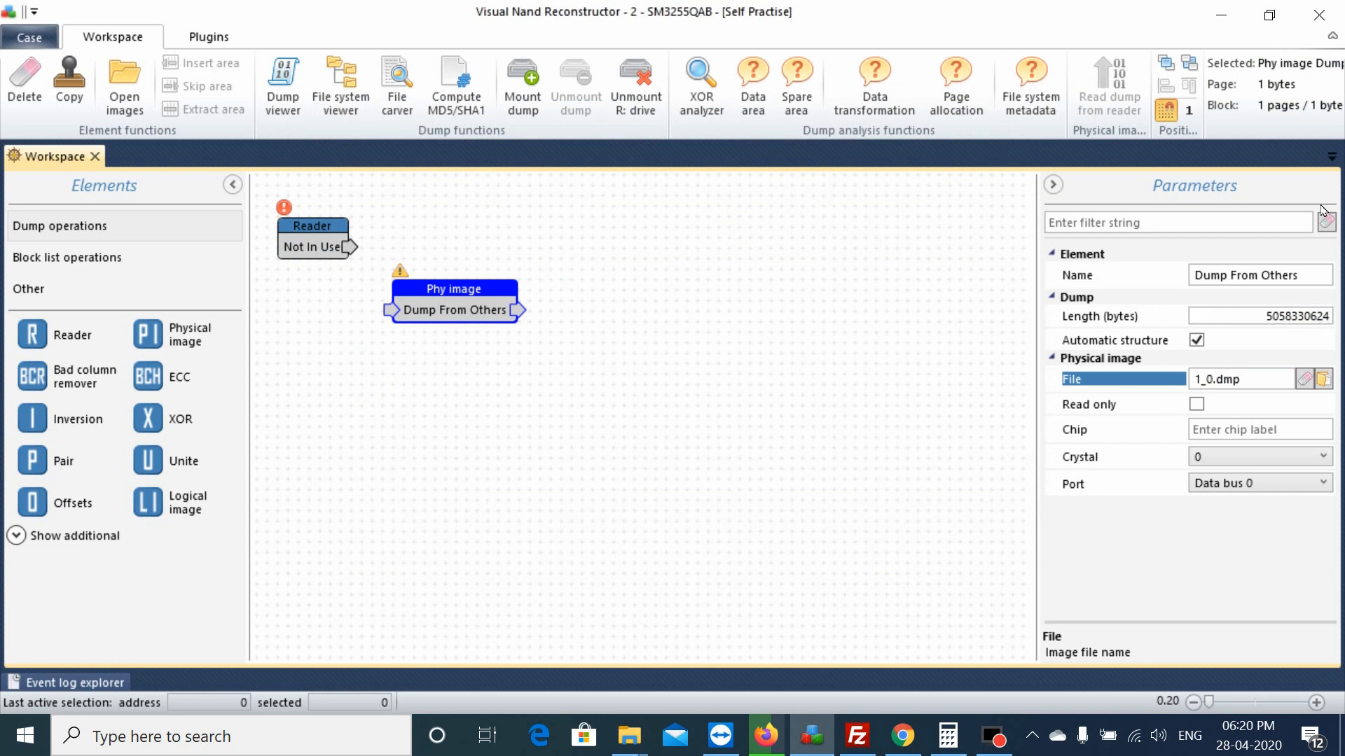
Step: Set the physical image's chip label to "N/a"
click(1294, 433)
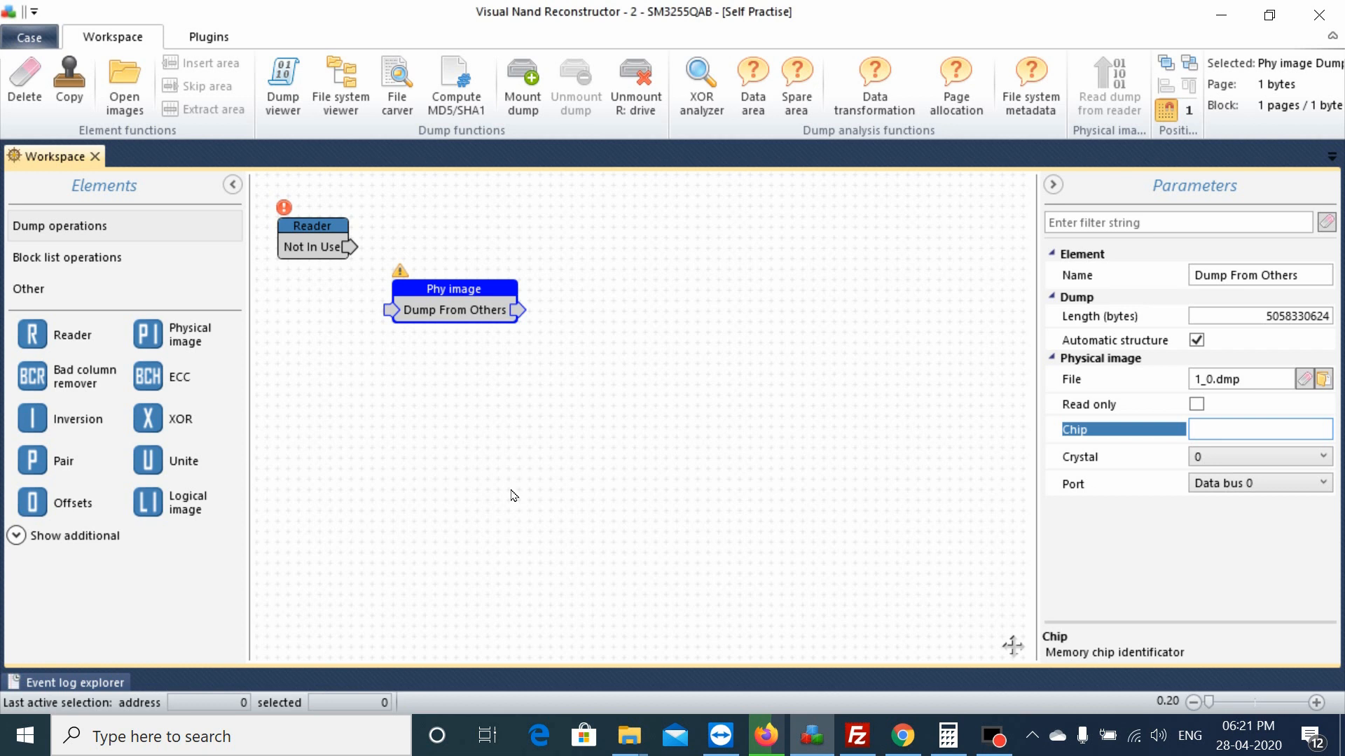
text(N/a)
click(645, 541)
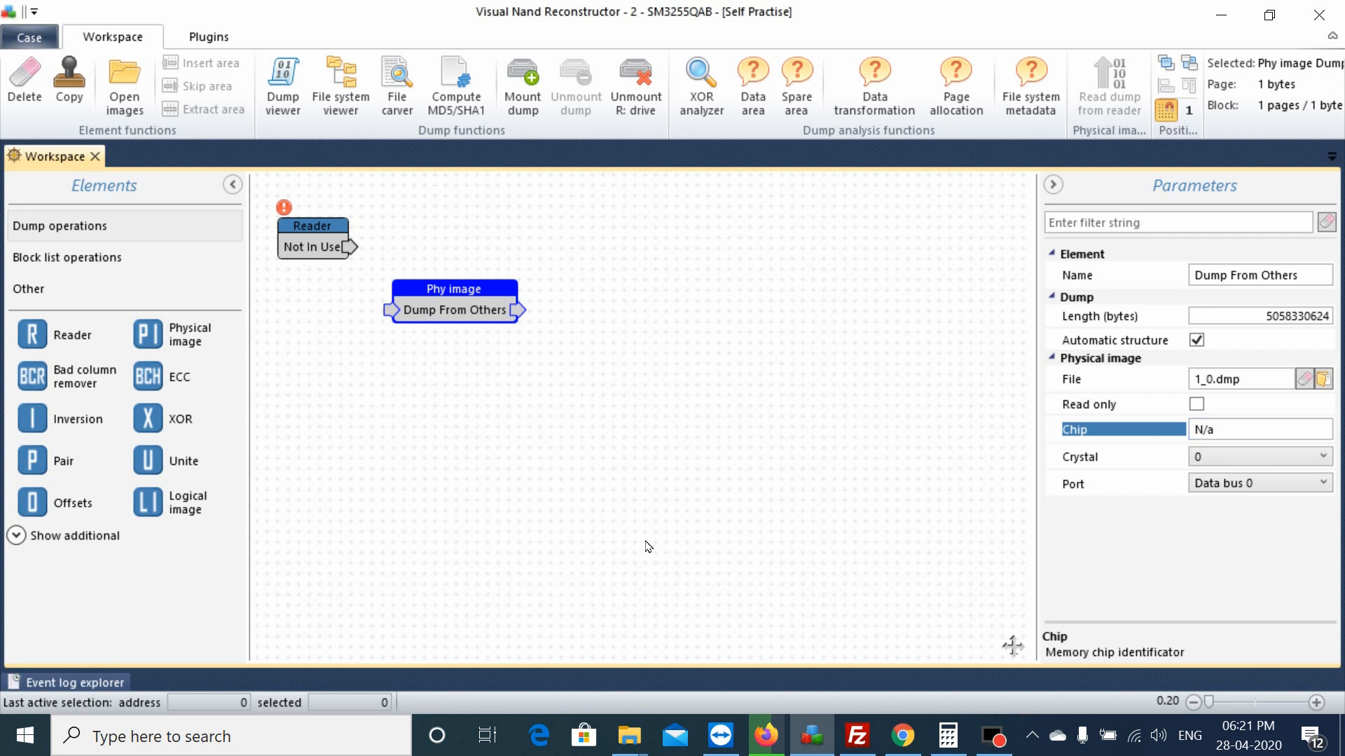
Step: Open the physical image's dump with the hex view beside the bitmap view and examine the data at its end
click(450, 307)
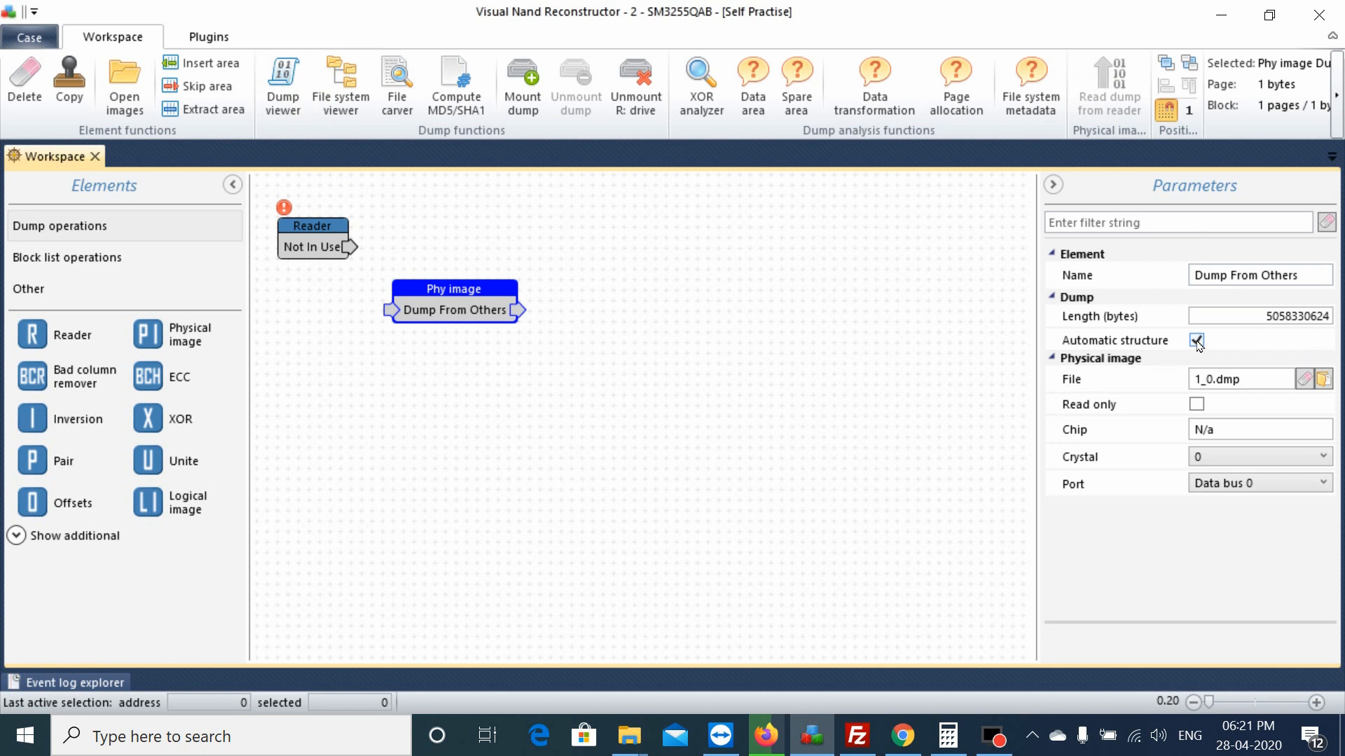
double_click(483, 314)
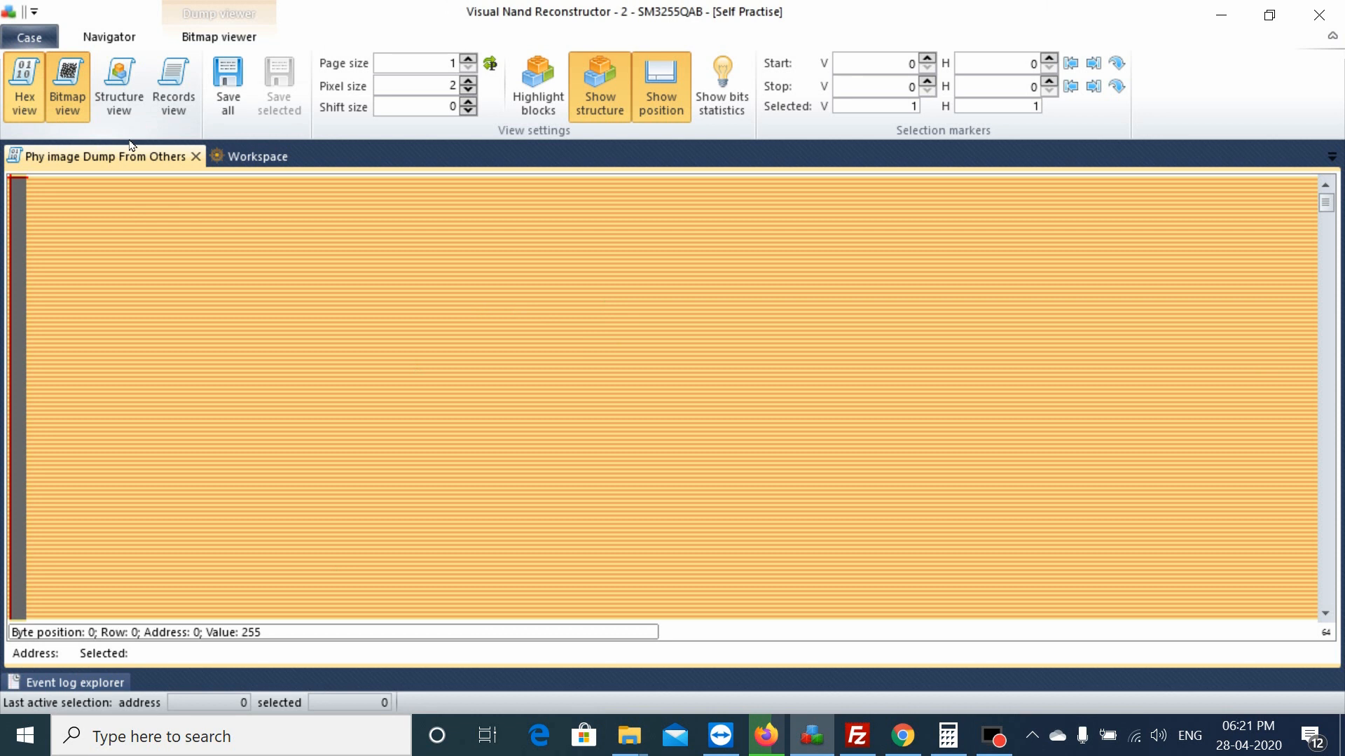
click(25, 85)
drag(1327, 203, 1324, 588)
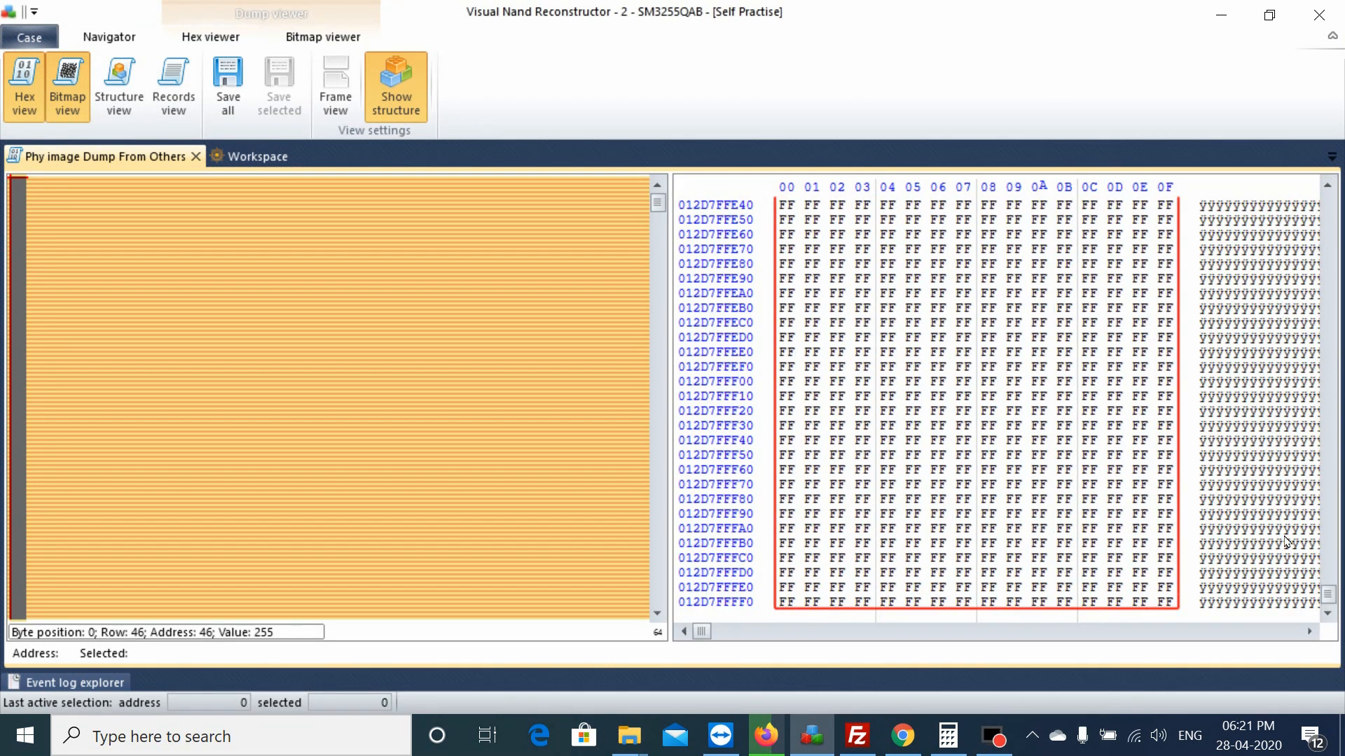
Step: Hide the hex view and look through the bitmap from the dump's start to its end and back
click(24, 91)
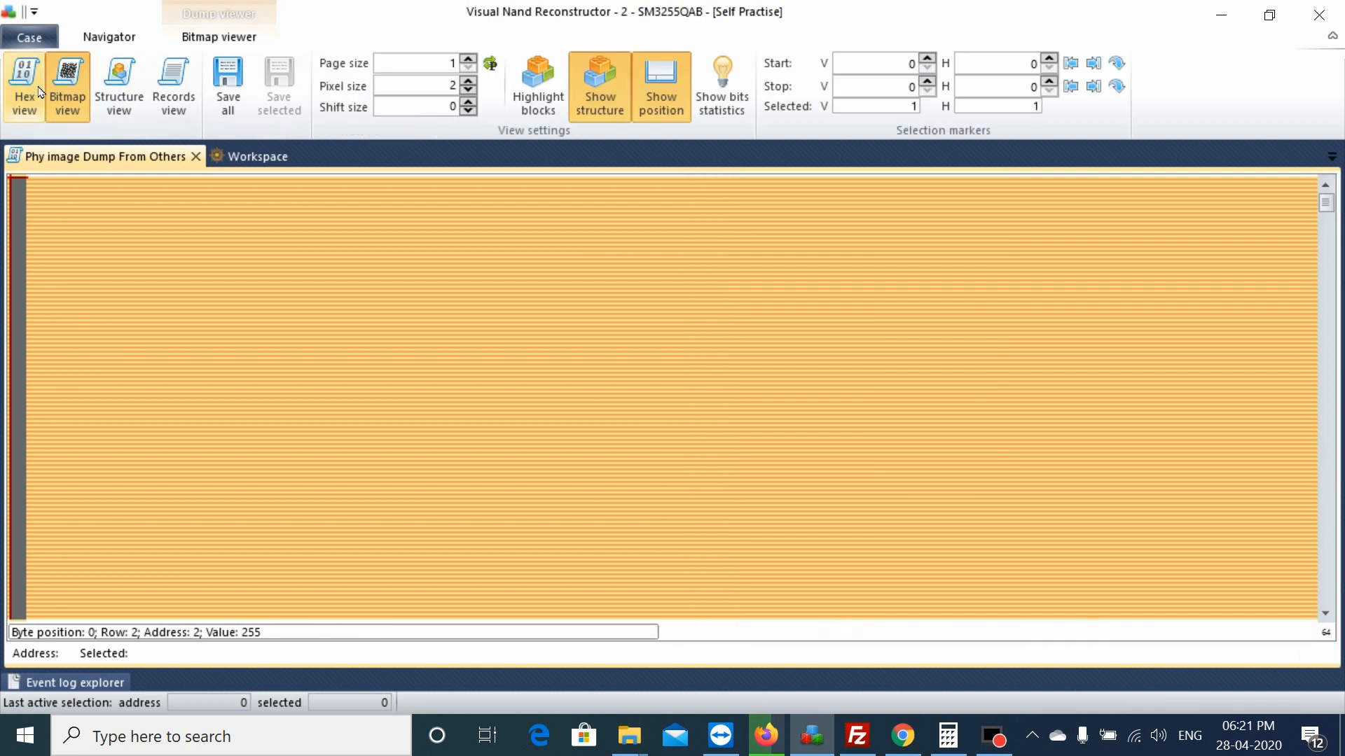
drag(1330, 209, 1327, 586)
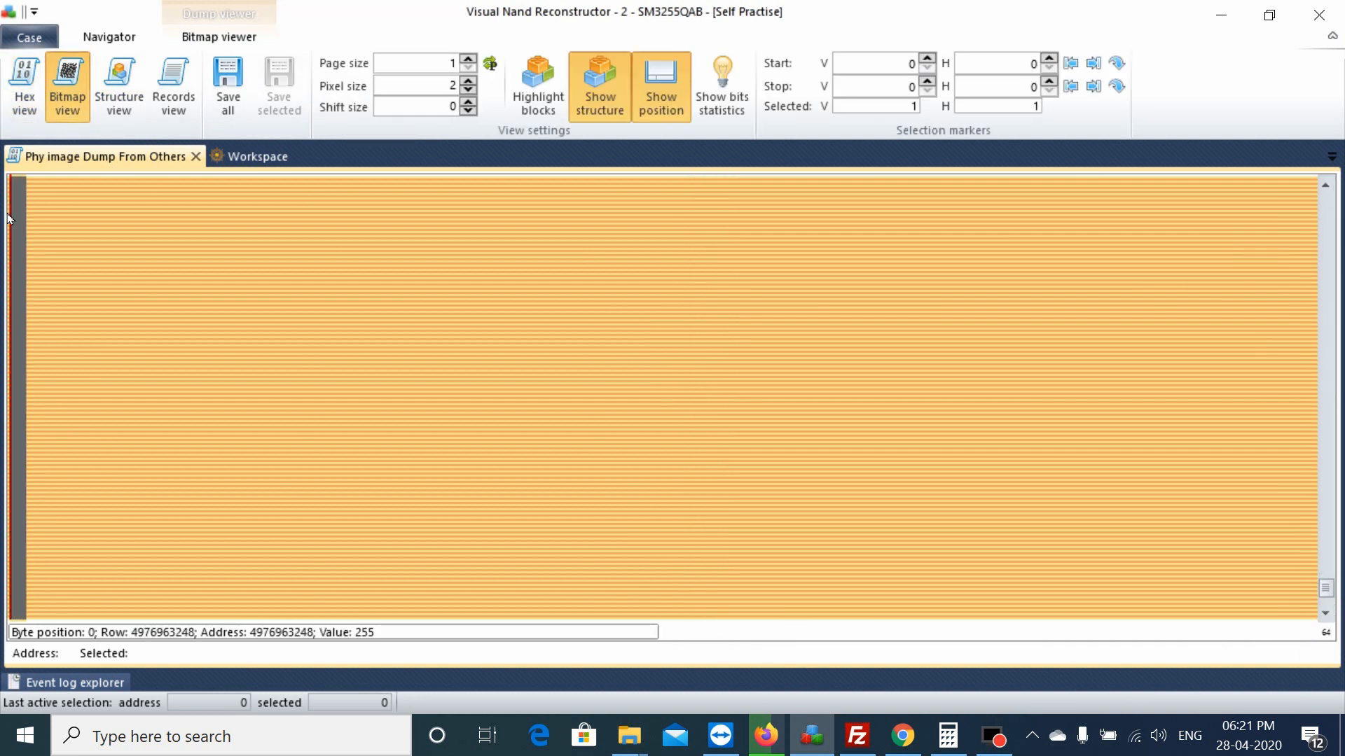
drag(1326, 588, 1331, 175)
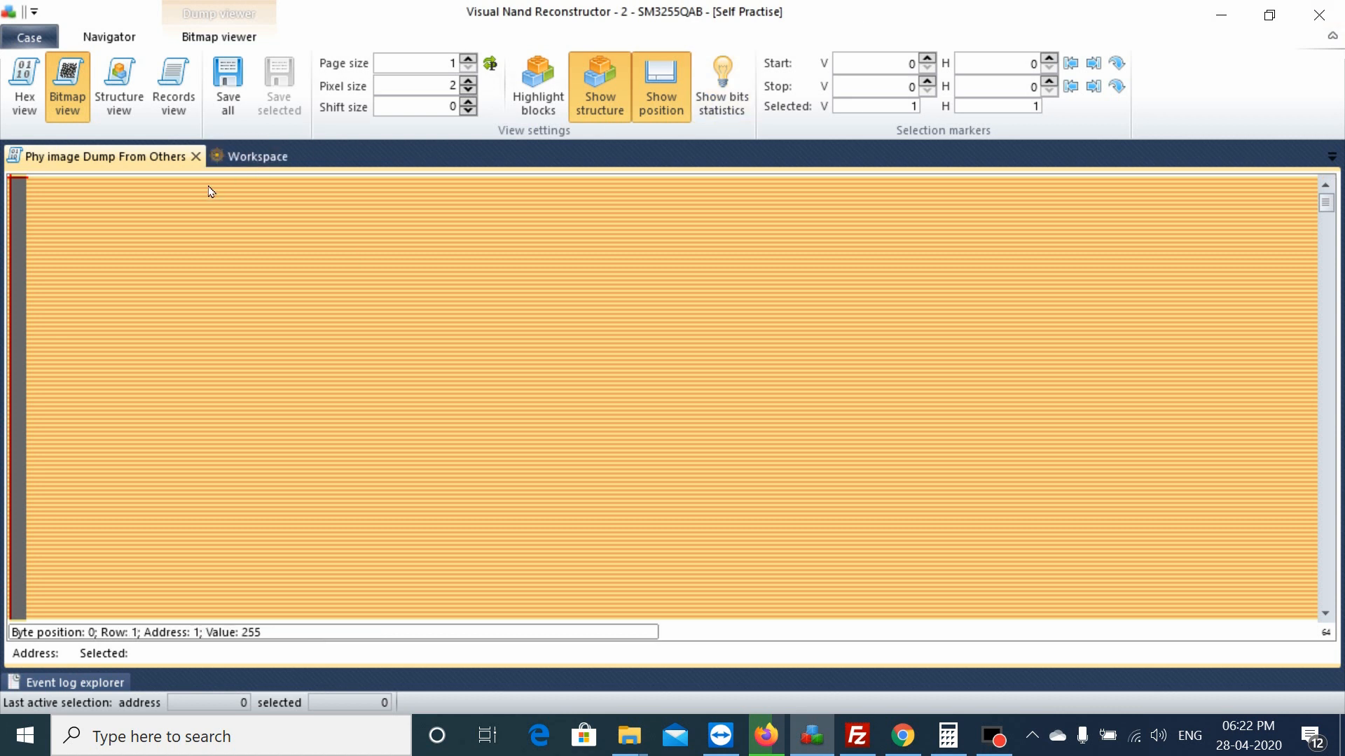
Step: Show the structure view beside the bitmap and remove the existing Block record from the root structure
click(119, 98)
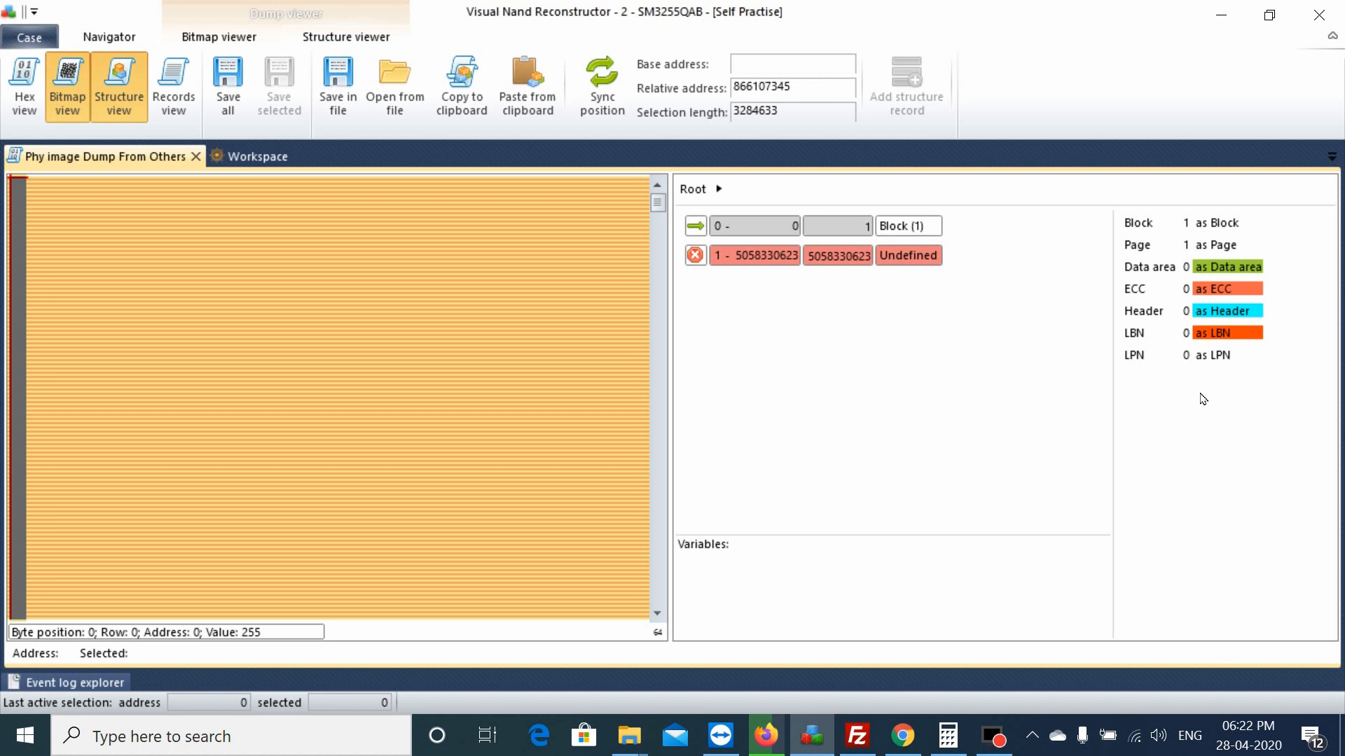
right_click(703, 226)
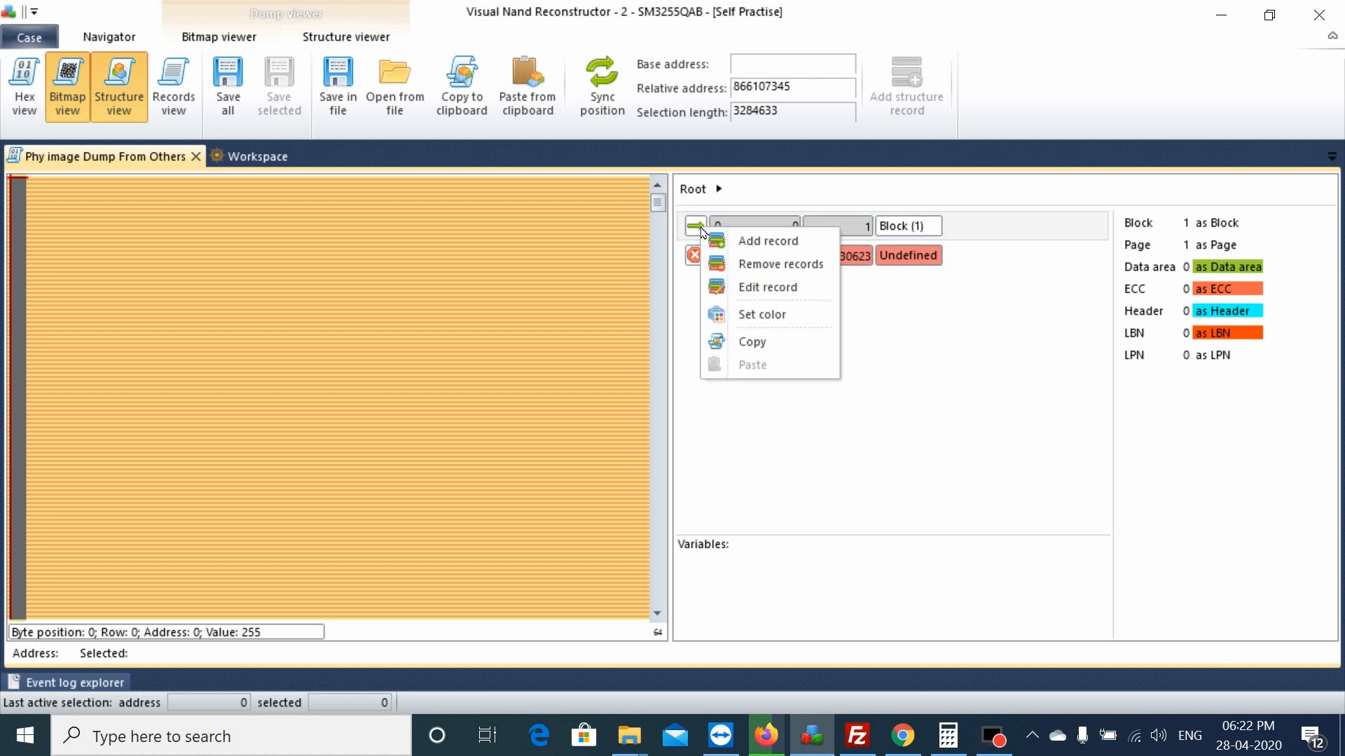
click(797, 264)
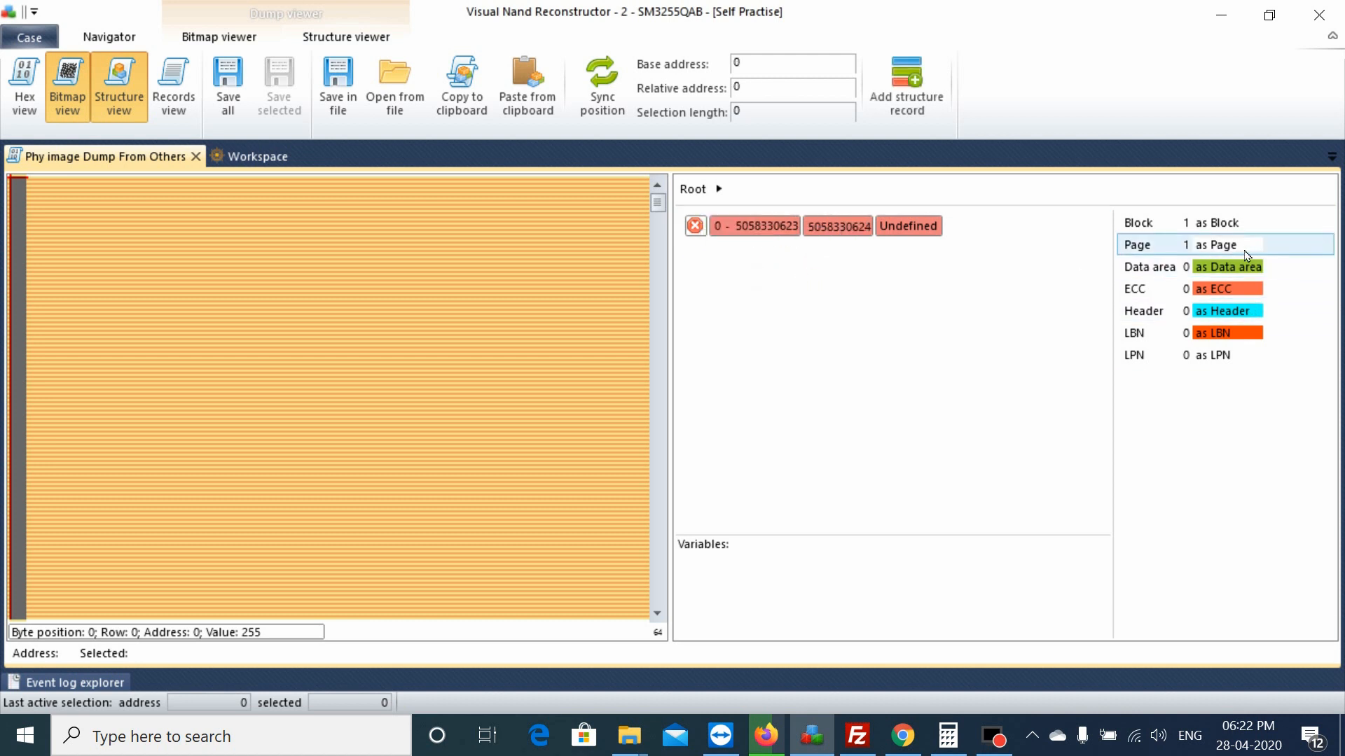
Step: Set the length of the Page structure to 8576 and accept removing all records with this structure
right_click(1222, 246)
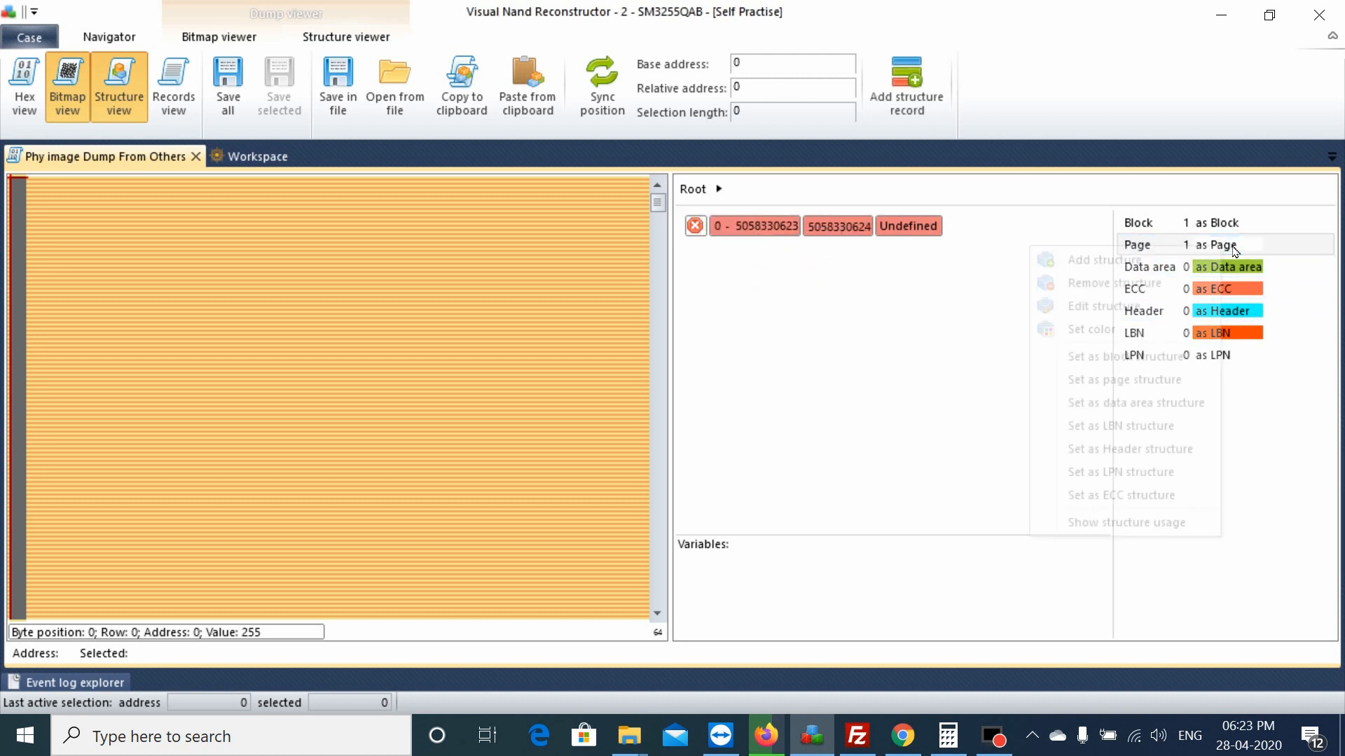
click(1179, 314)
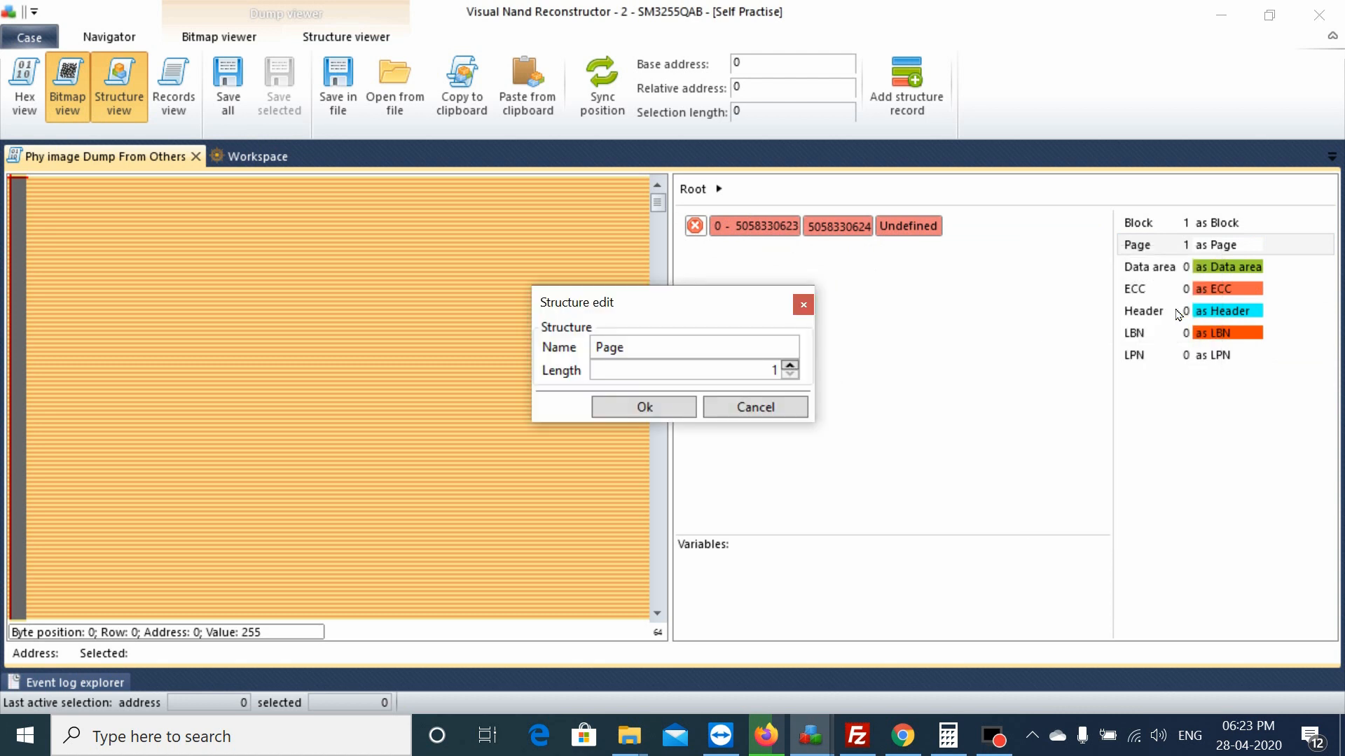
double_click(773, 369)
text(8576)
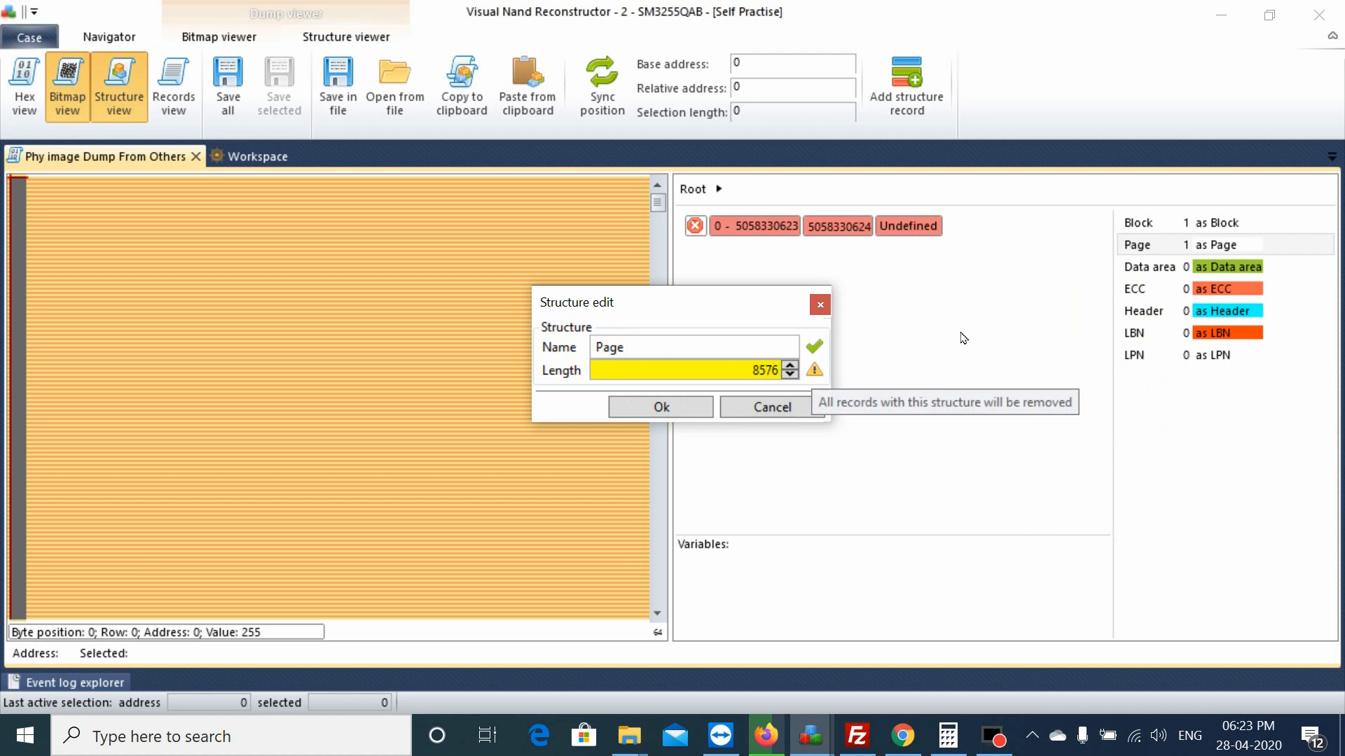
click(684, 412)
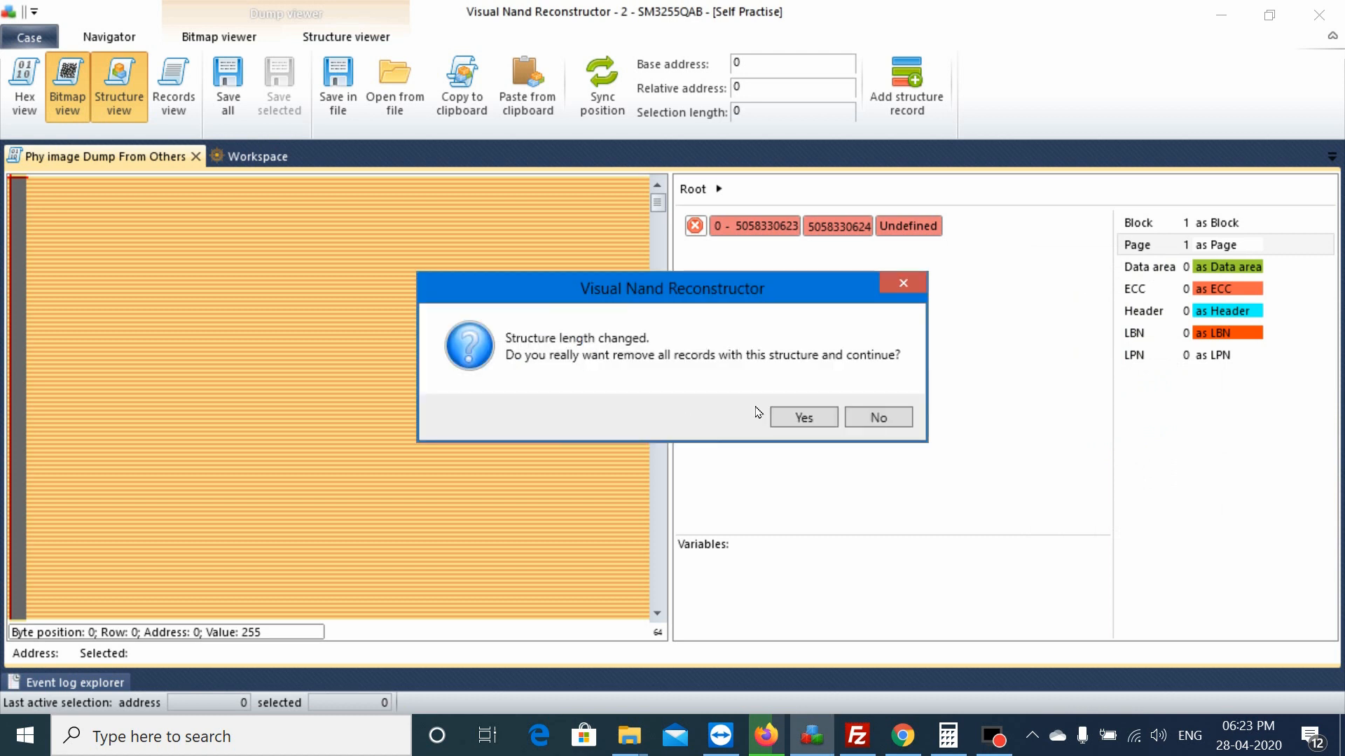
click(803, 417)
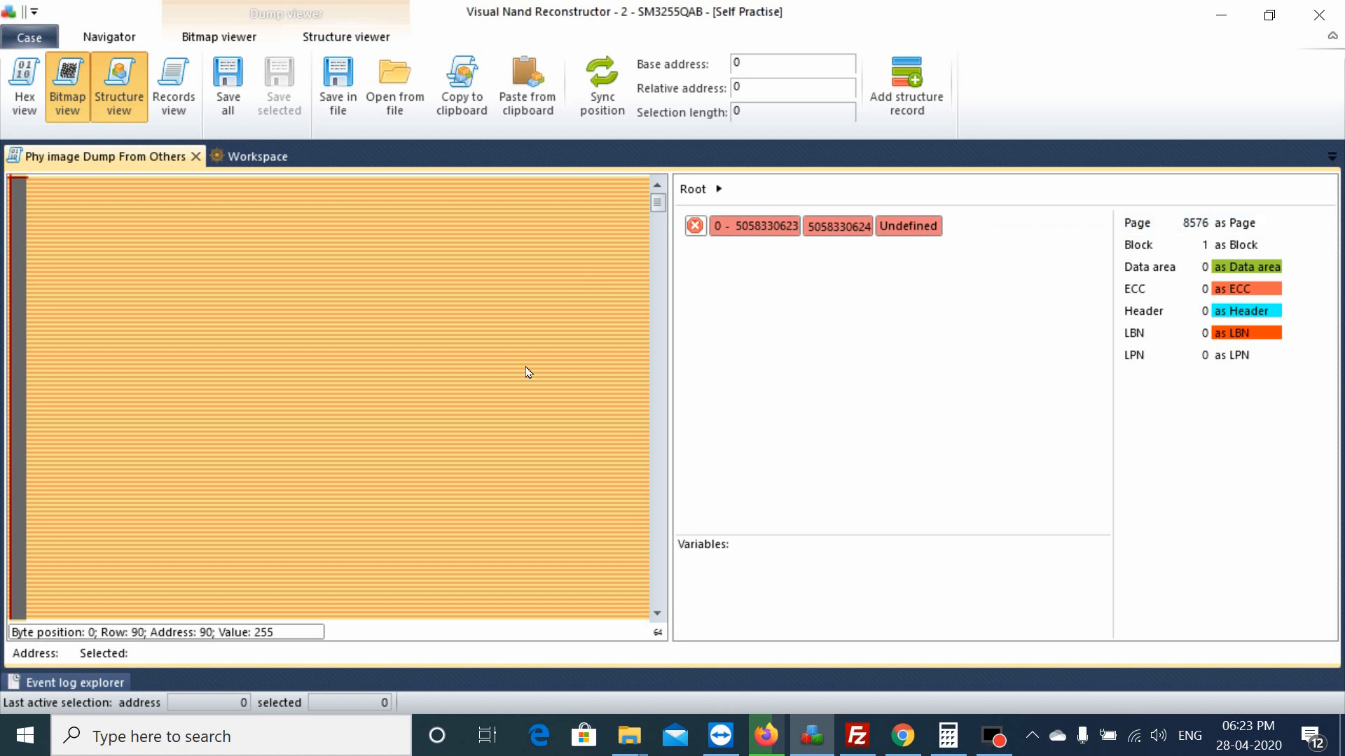
Step: Close the dump viewer and reopen the "Dump From Others" physical image so the bitmap uses the new page size
drag(660, 214, 658, 605)
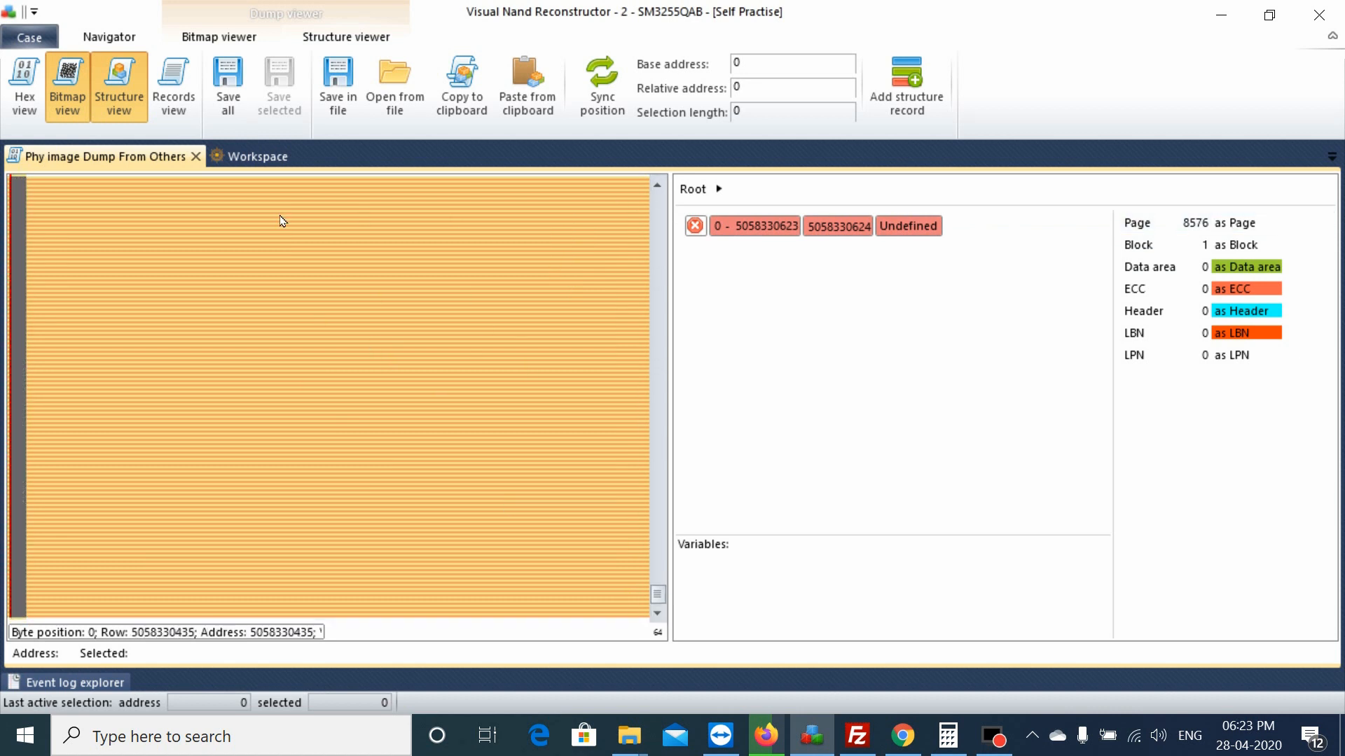
click(196, 156)
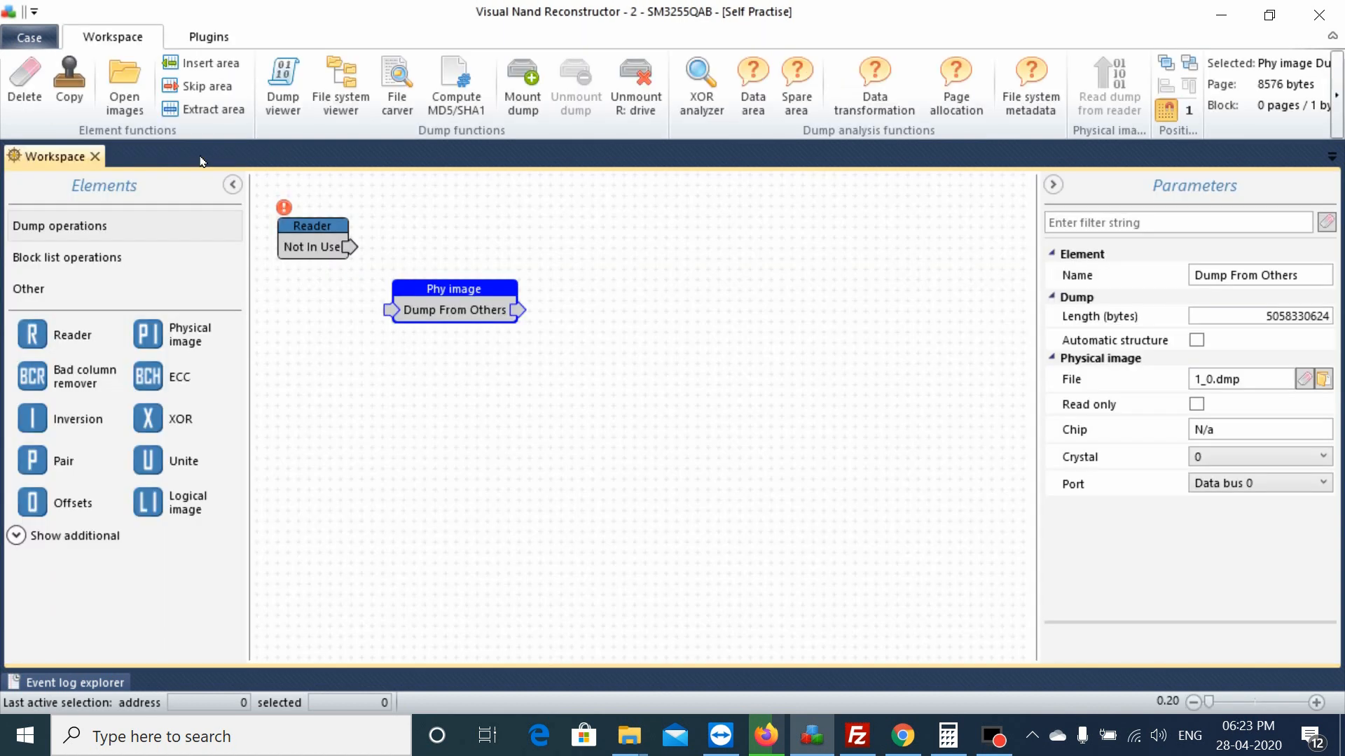
double_click(437, 311)
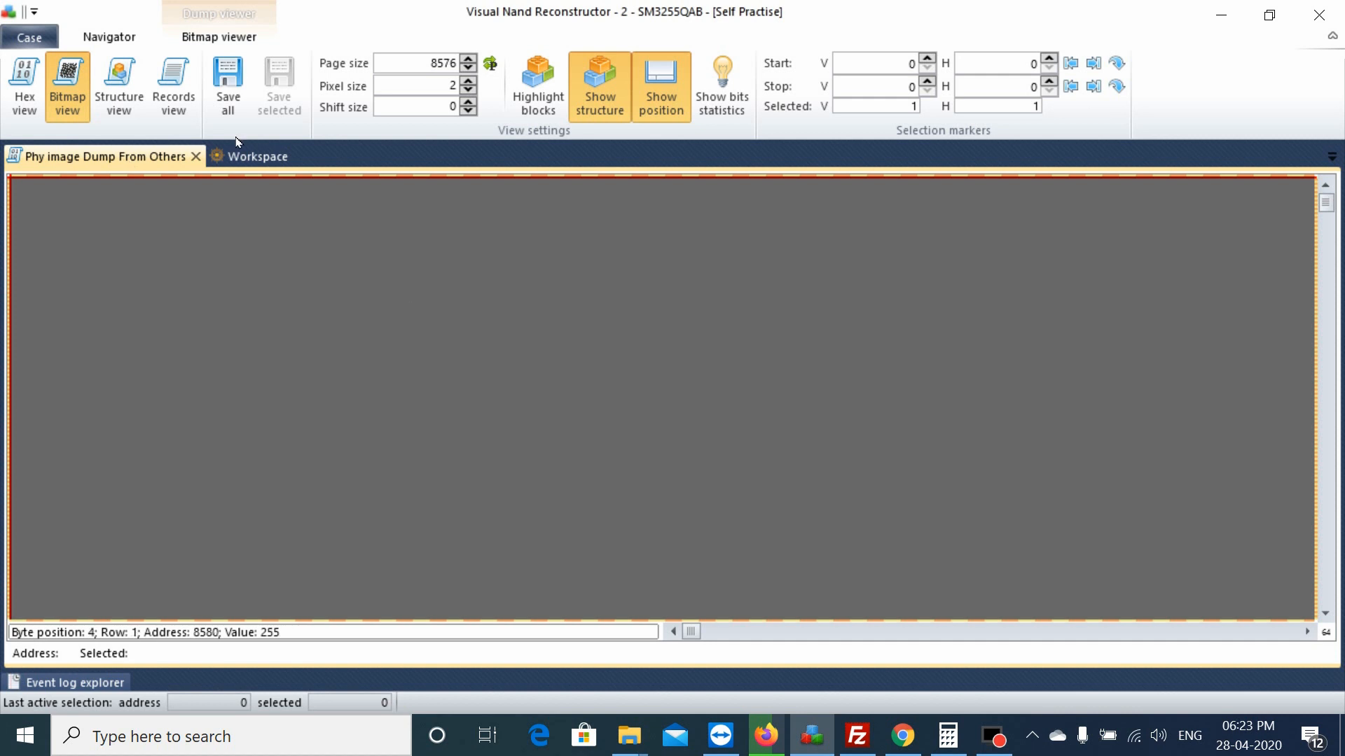
Step: Examine the bitmap's page data at different magnifications, ending at pixel size 1 with the striped area near the page end in view
drag(690, 633, 892, 633)
scroll(1299, 278, down, 10)
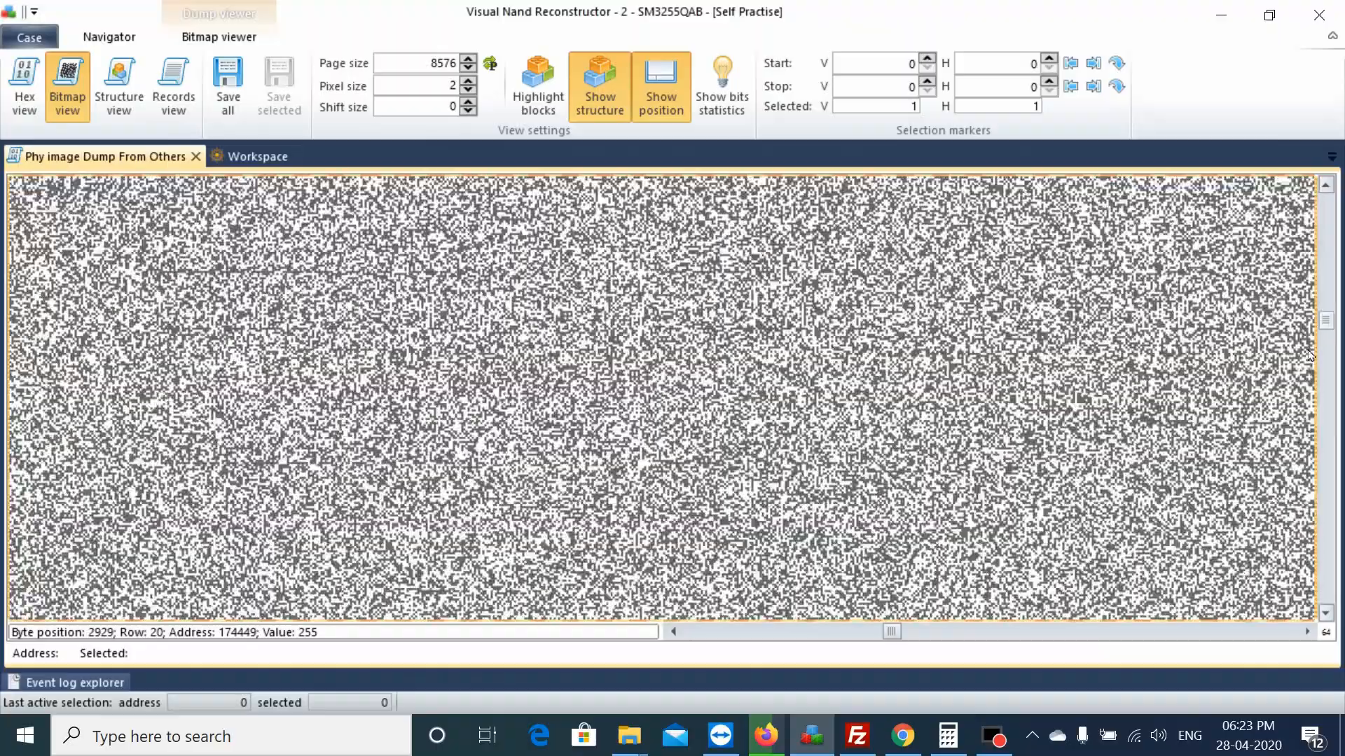
drag(1325, 322, 1333, 234)
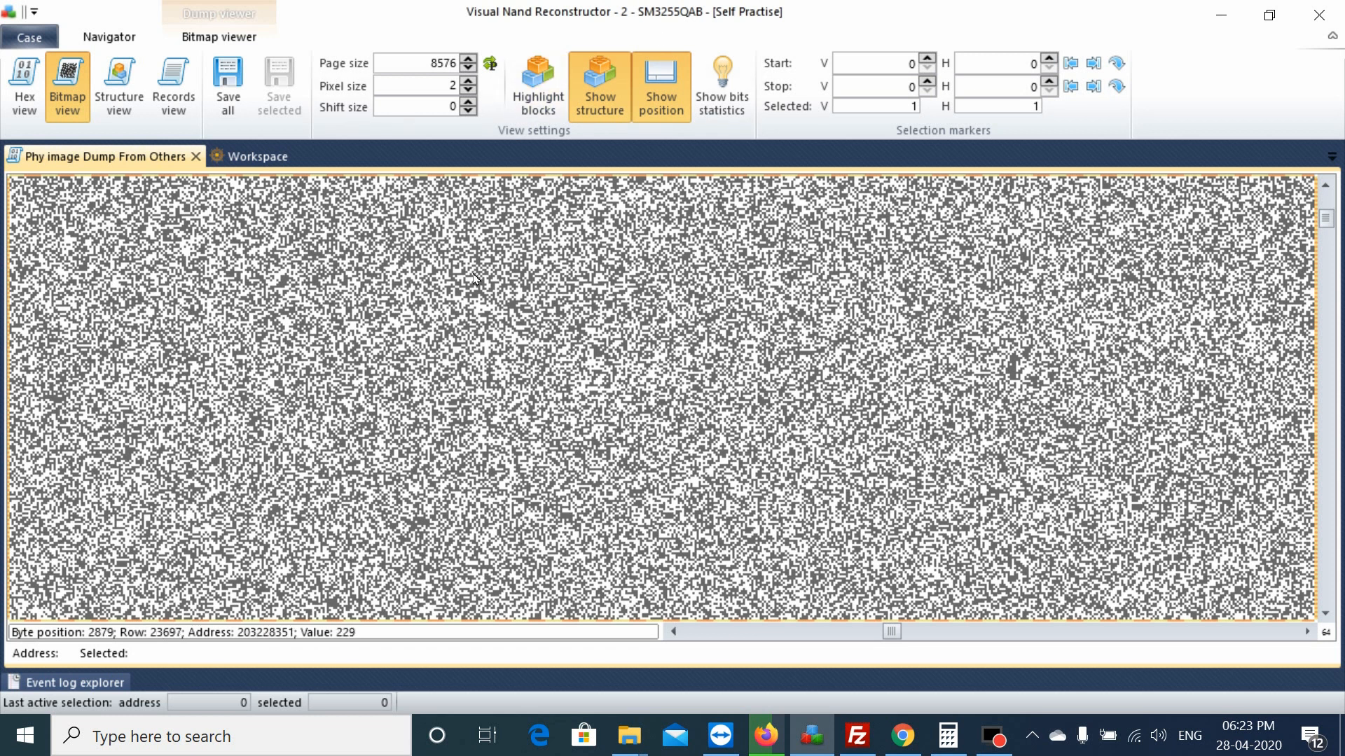
scroll(488, 352, up, 6)
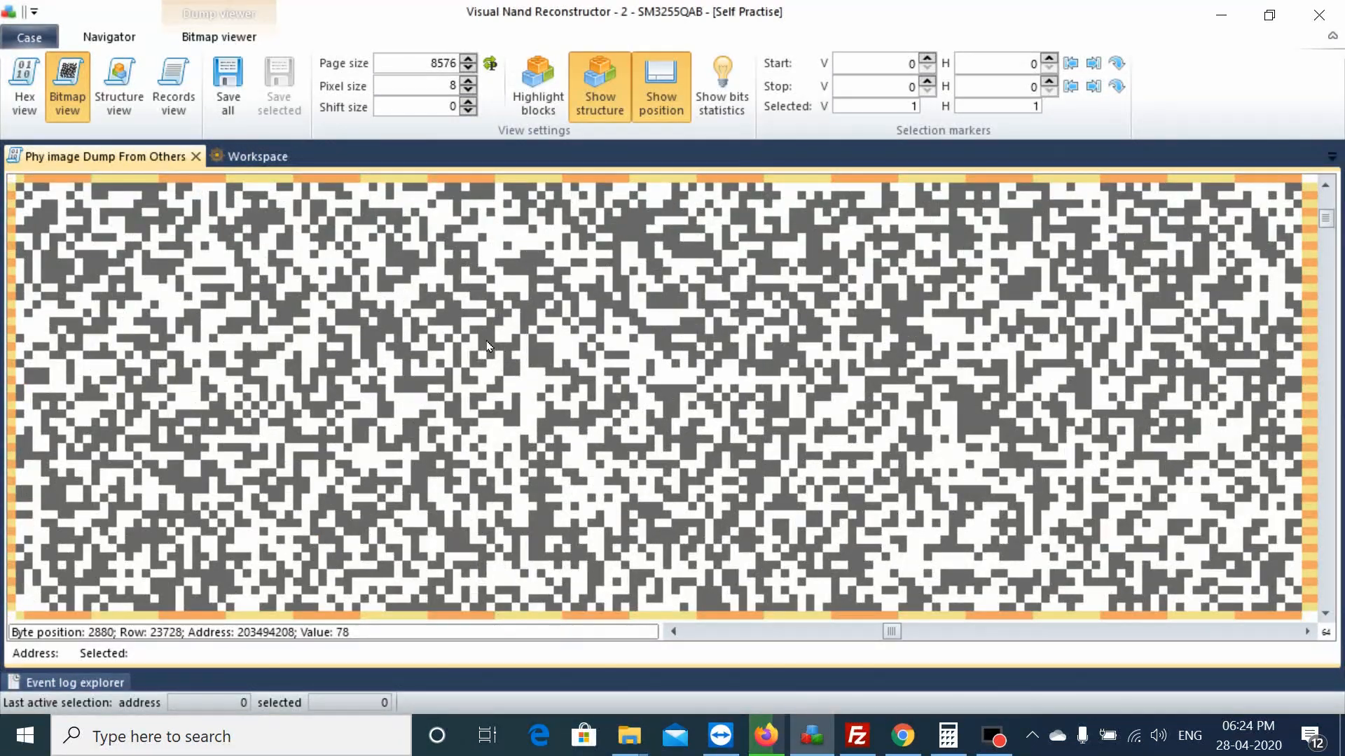
scroll(487, 345, down, 6)
scroll(487, 344, down, 1)
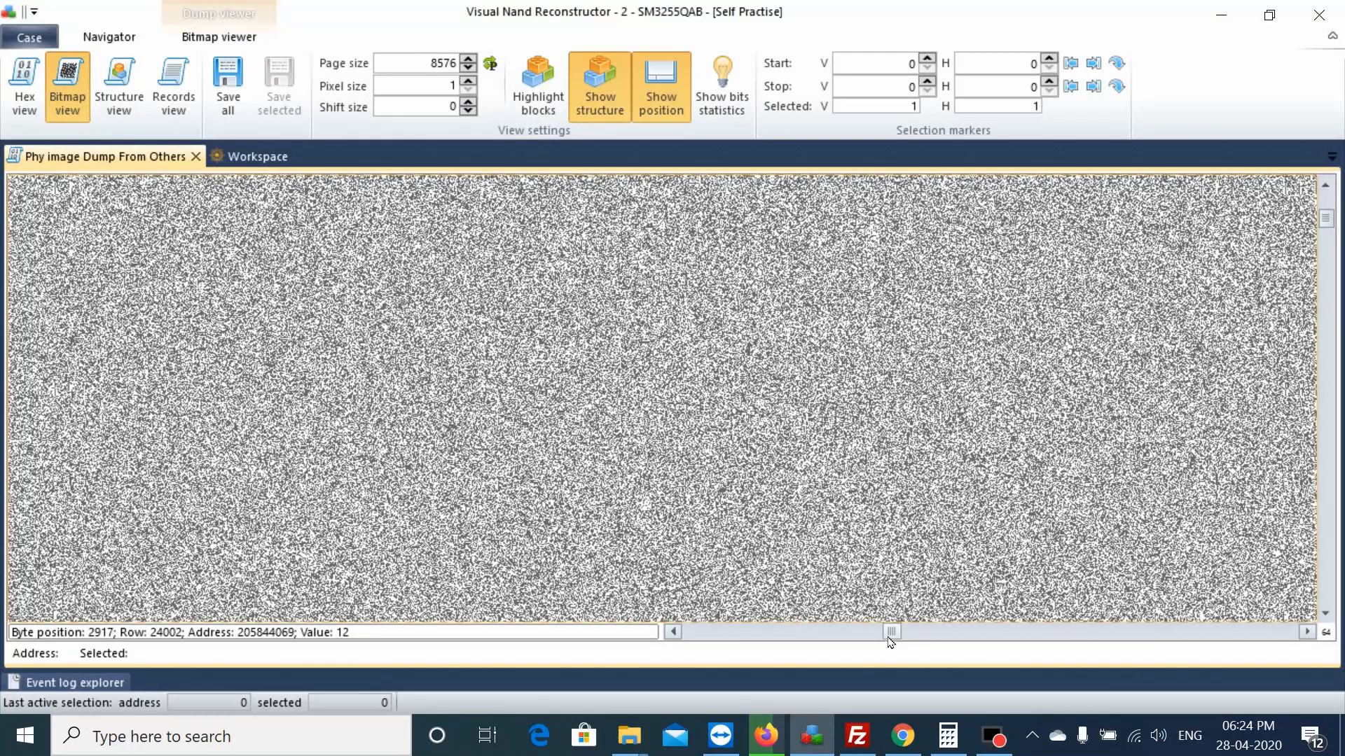
click(785, 630)
drag(783, 622, 1310, 642)
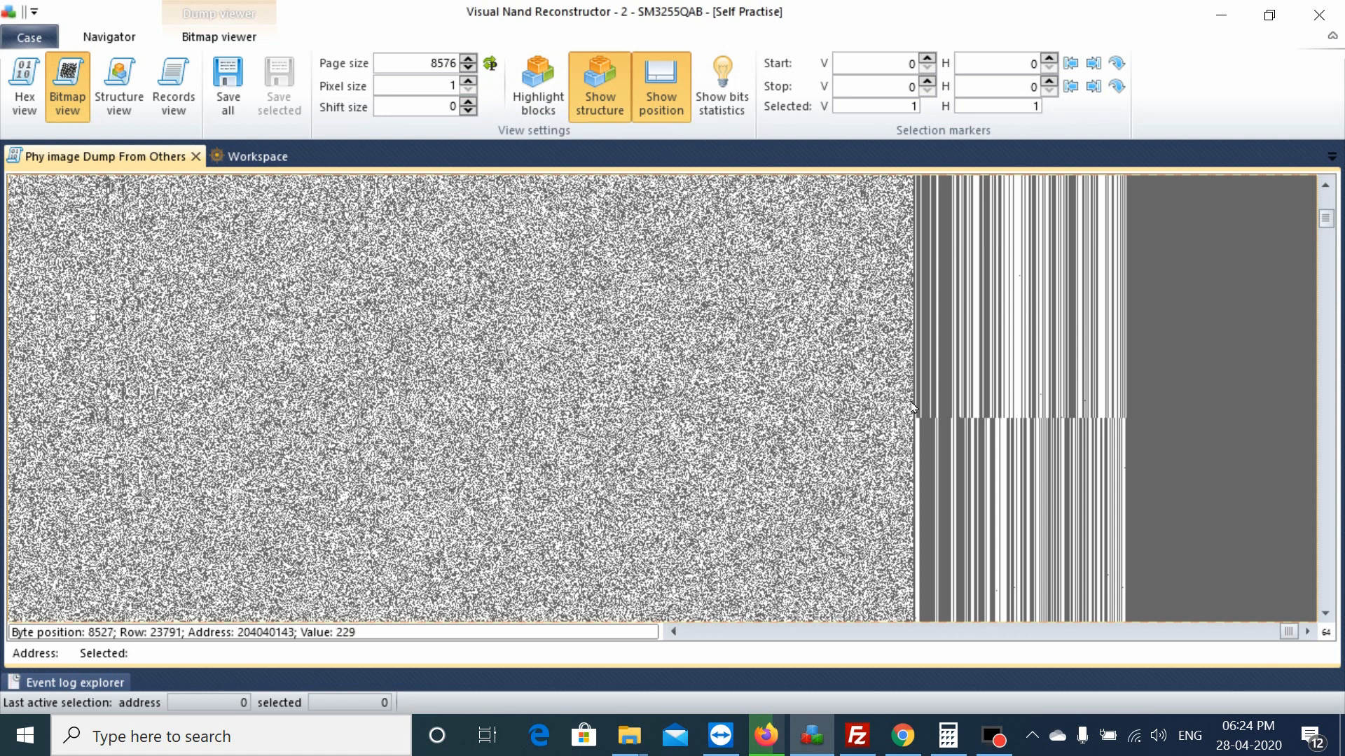
Step: Examine the striped pattern near the page end across many rows to find where its block boundaries fall
scroll(993, 466, down, 5)
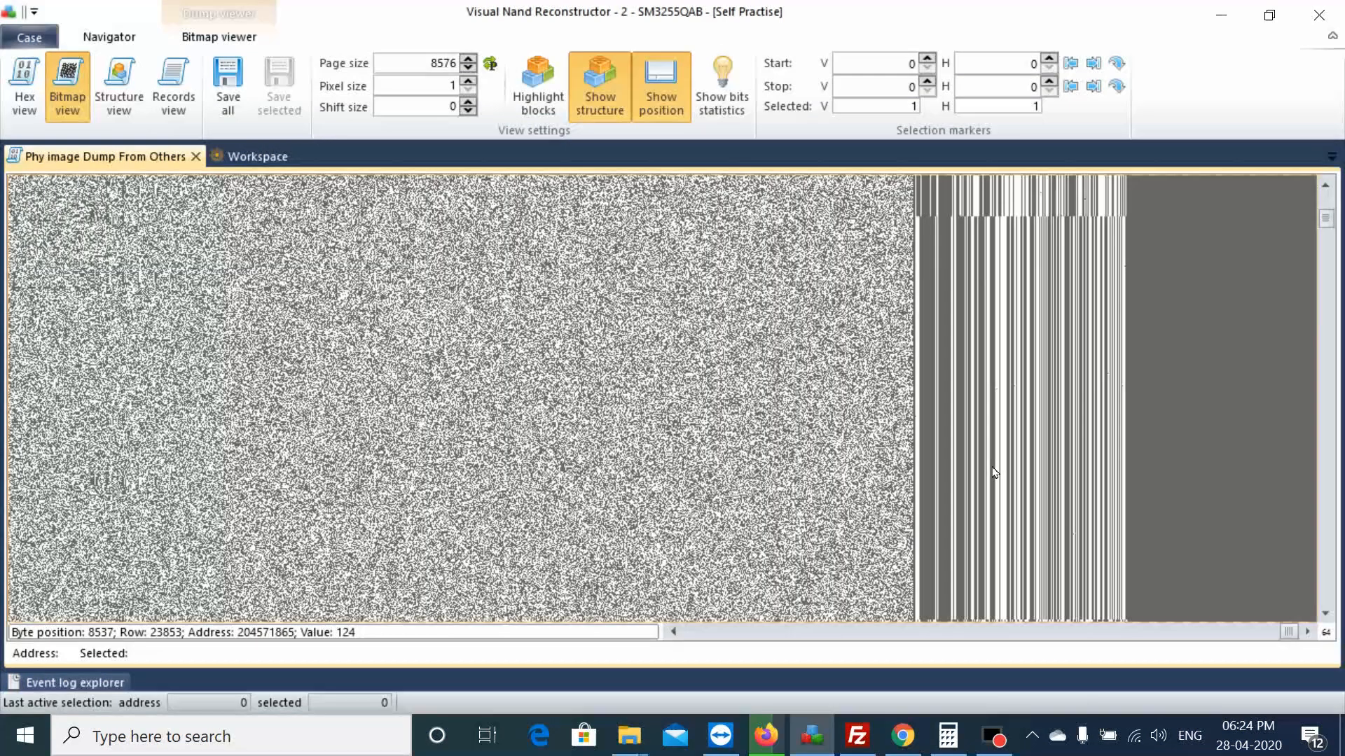
scroll(993, 472, down, 5)
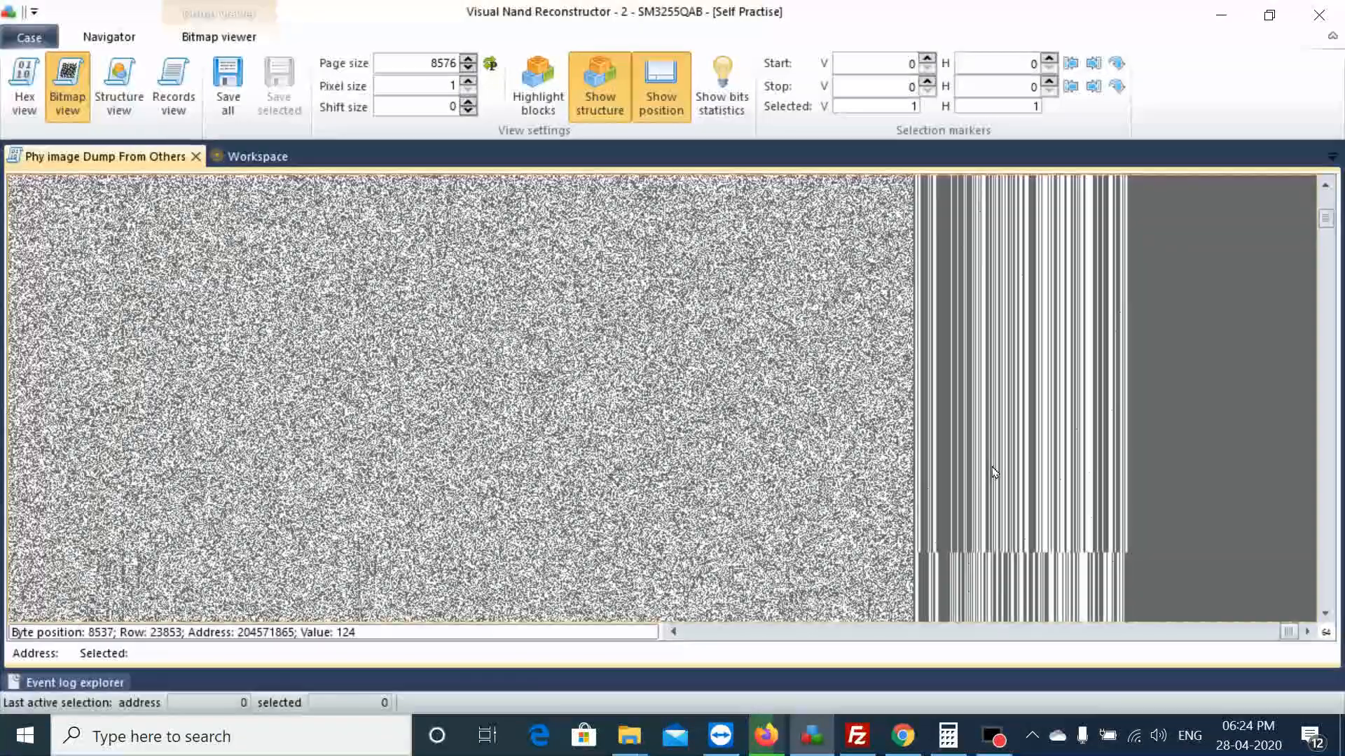
scroll(993, 472, down, 3)
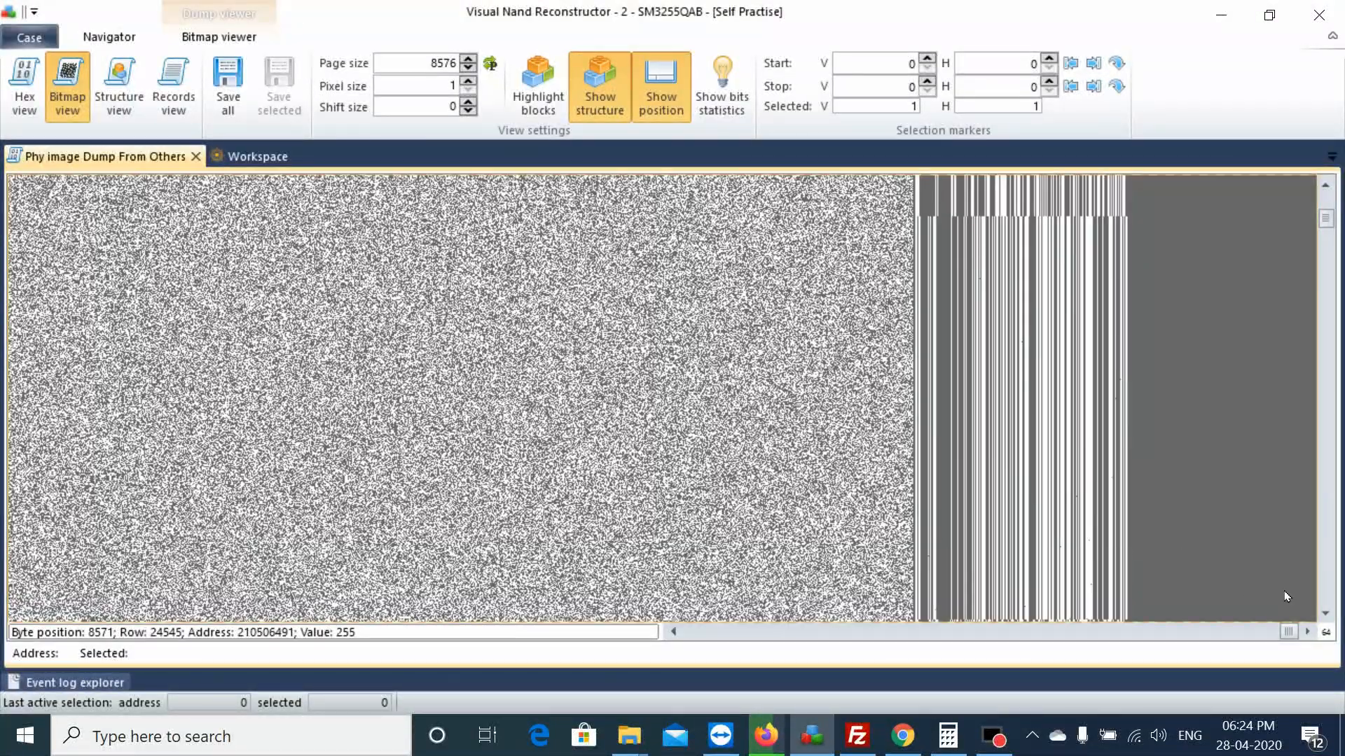
scroll(1062, 533, up, 5)
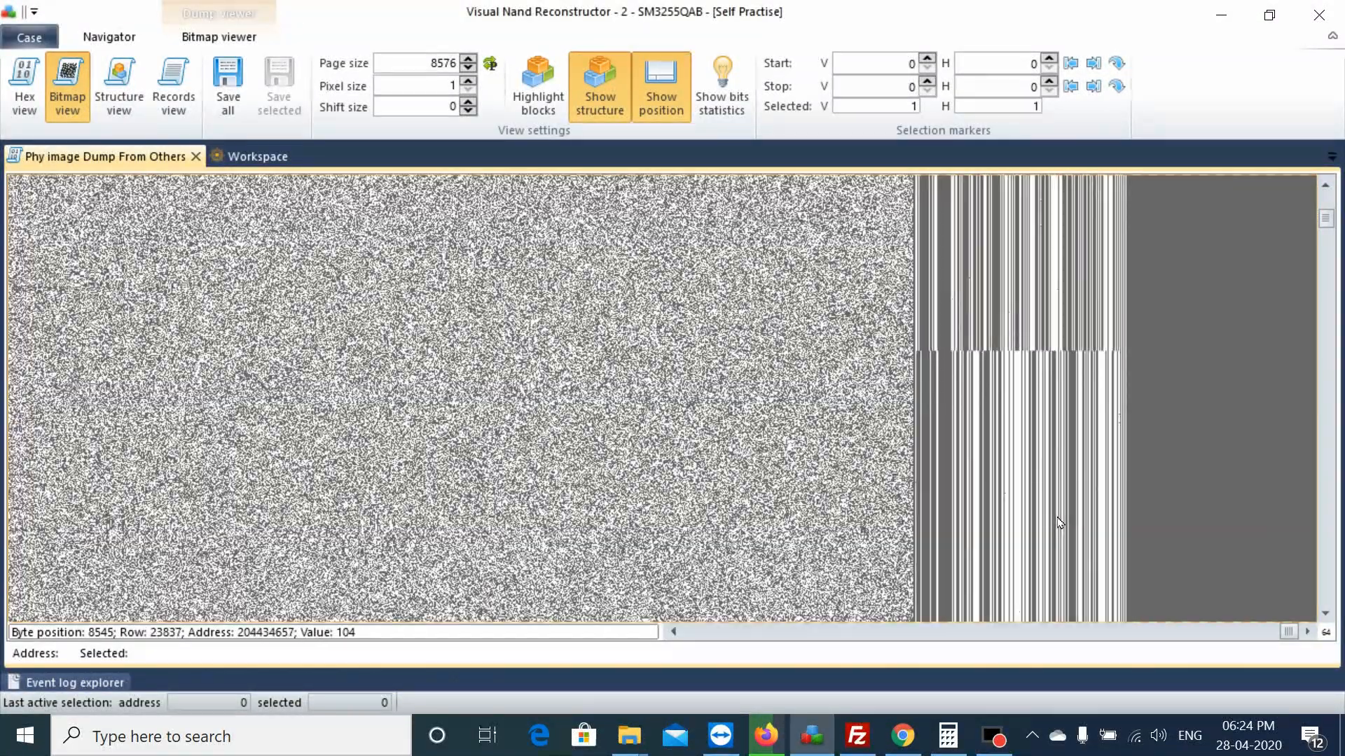
scroll(1060, 522, down, 5)
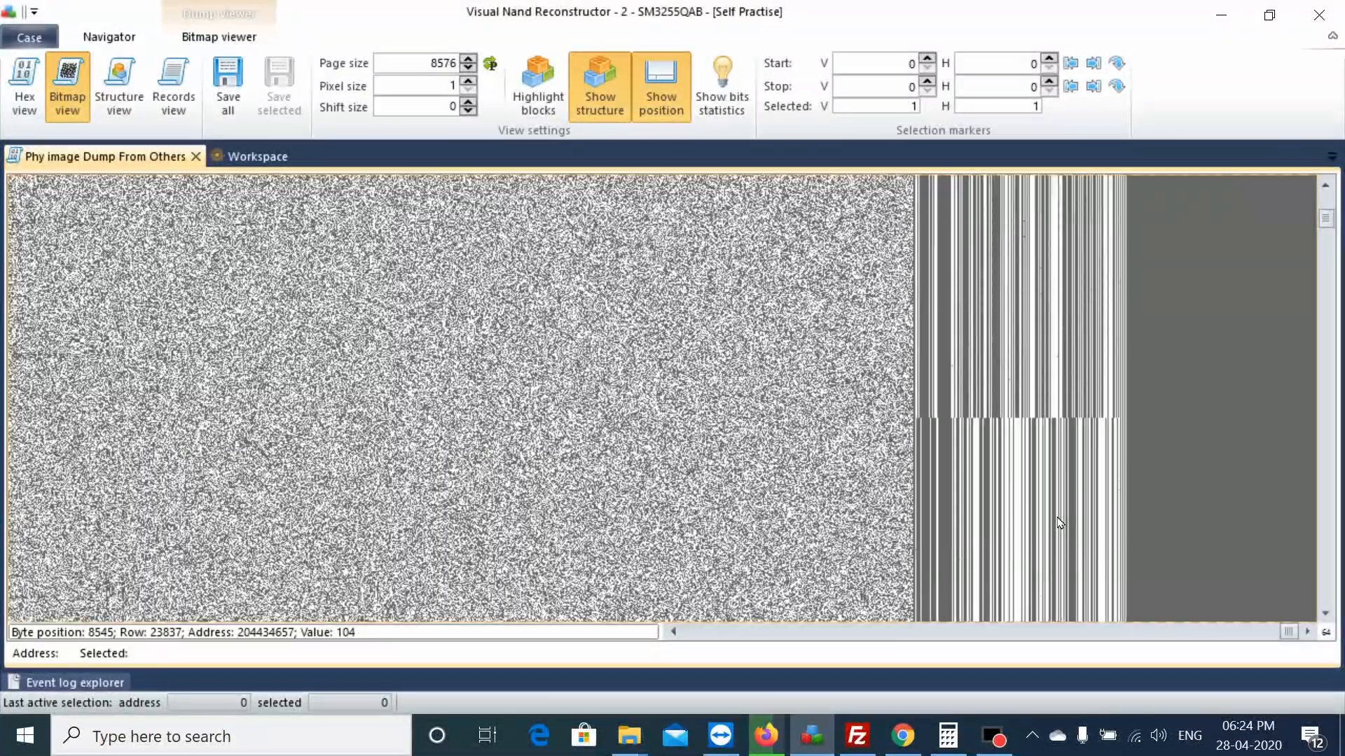
scroll(1059, 523, up, 10)
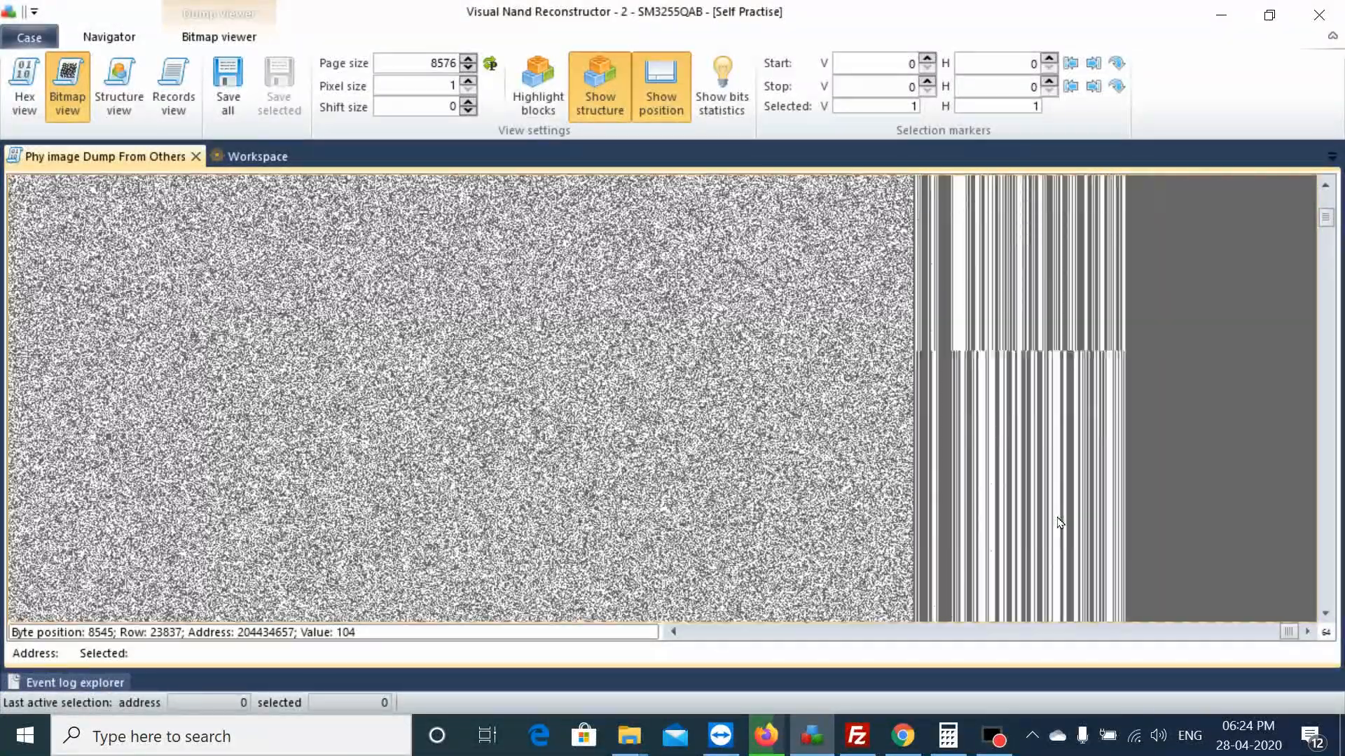
scroll(1060, 522, down, 4)
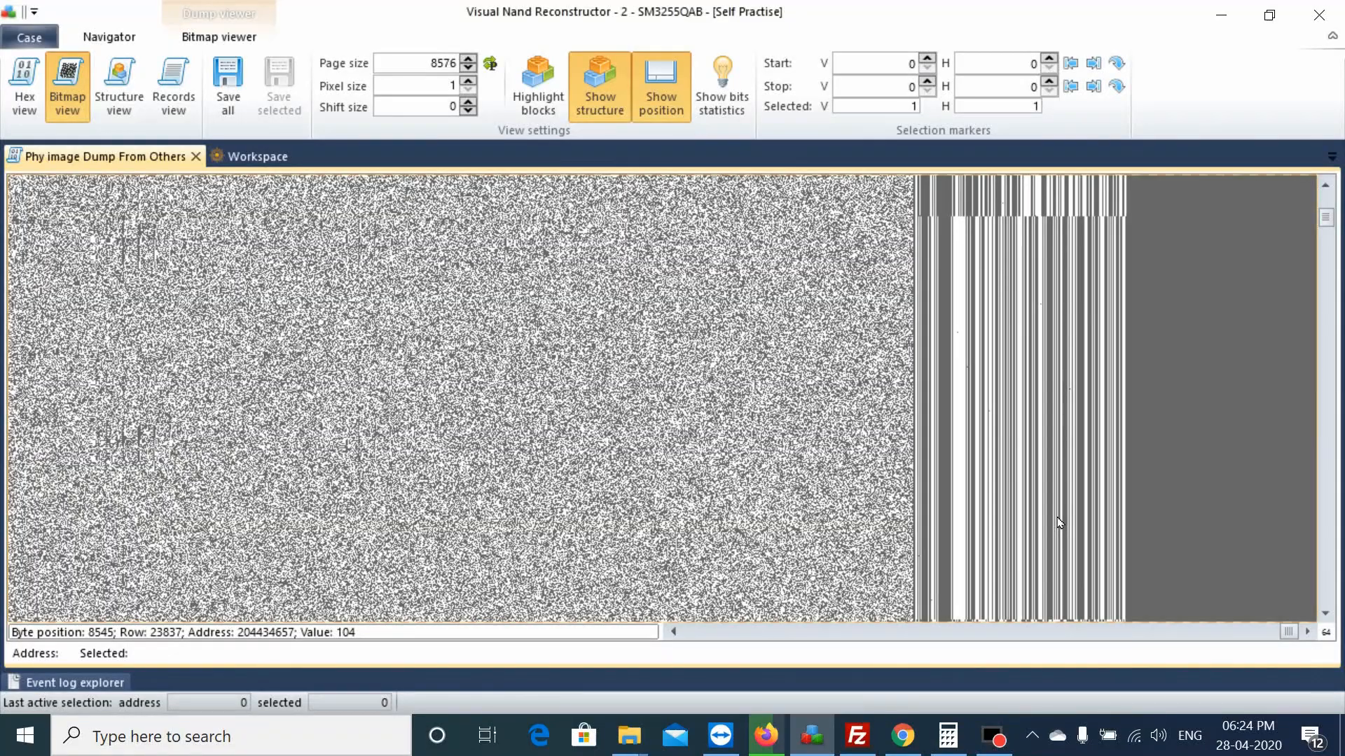
scroll(1060, 522, down, 1)
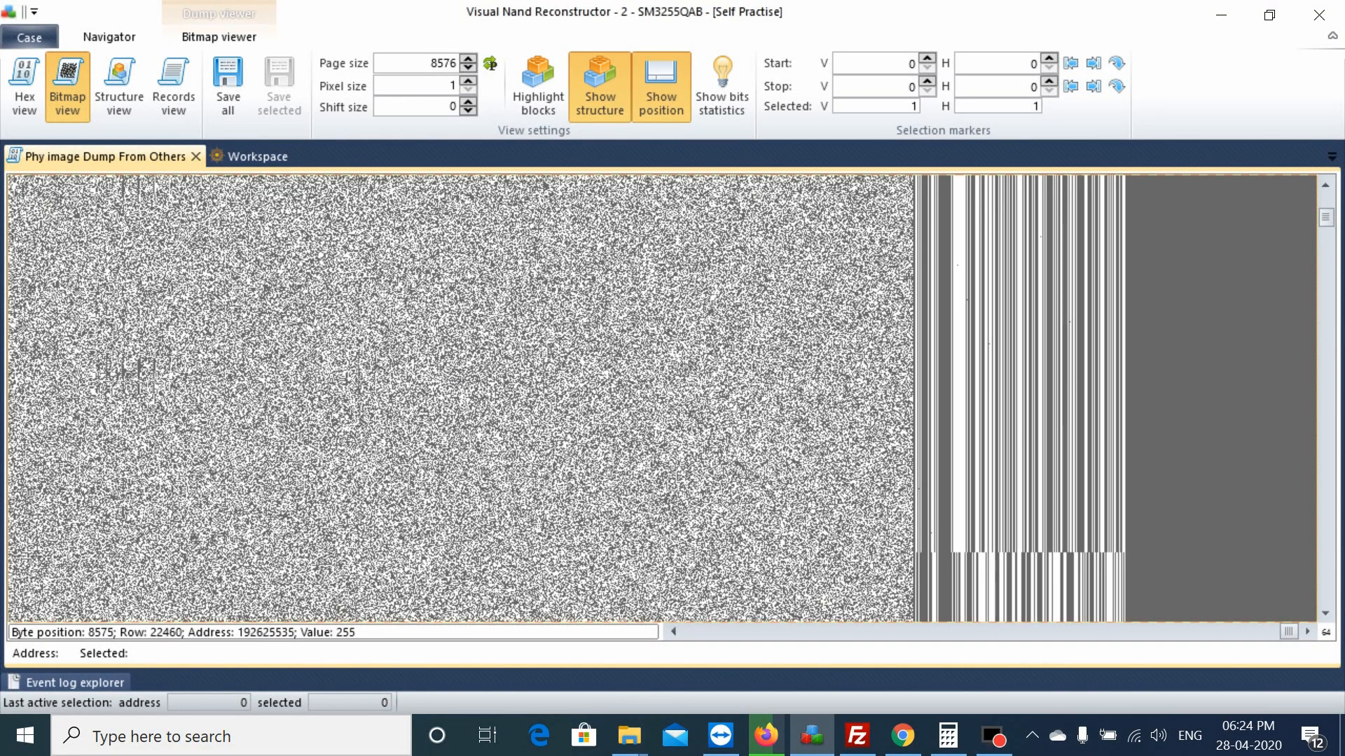
drag(1330, 222, 1331, 225)
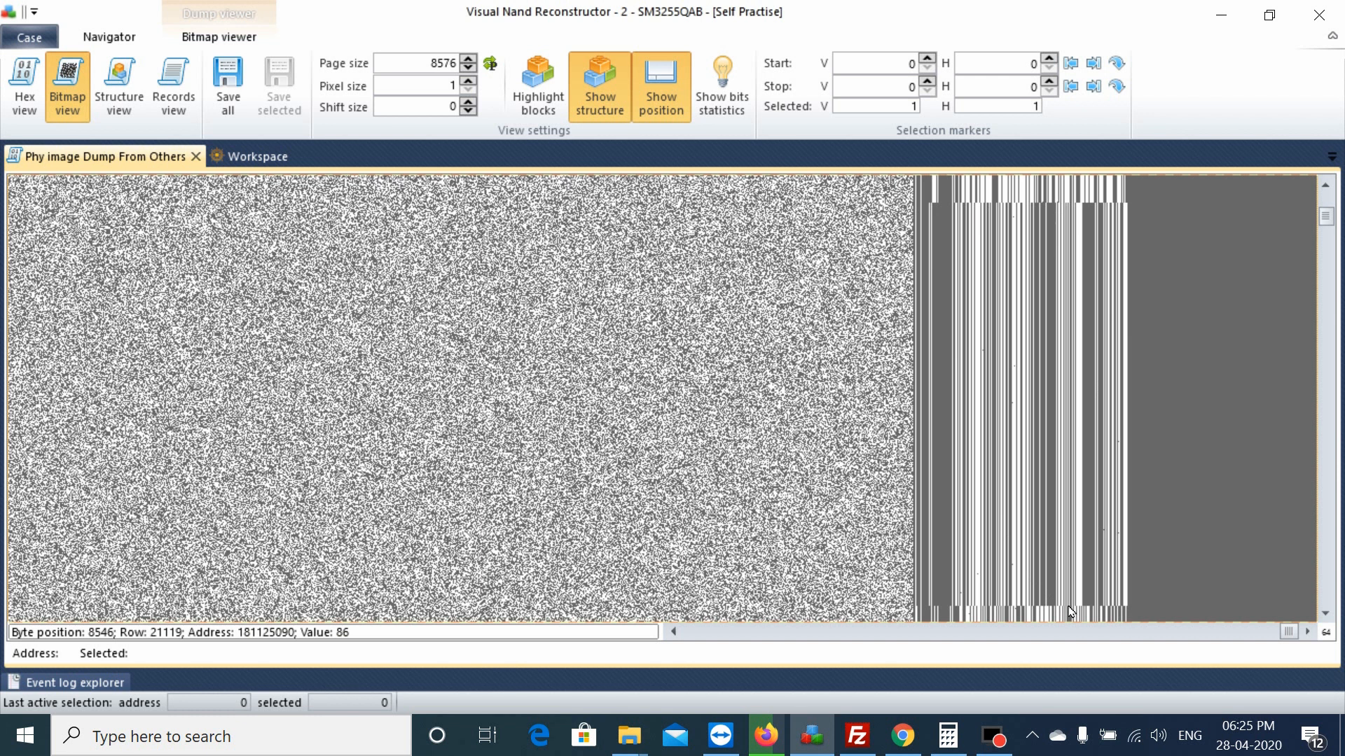
Step: Measure one block of the striped pattern by selecting from row 20735, bit 68234 to row 21119, bit 68426
click(122, 94)
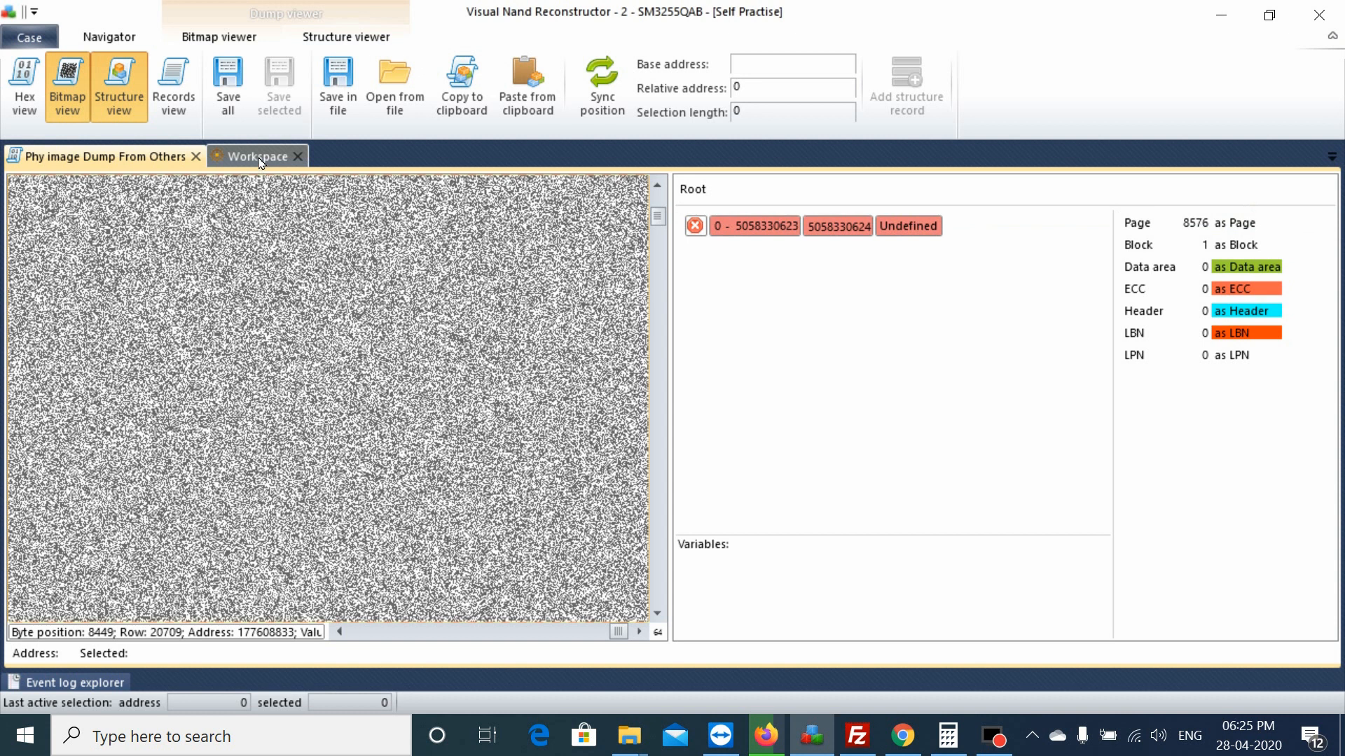
click(130, 109)
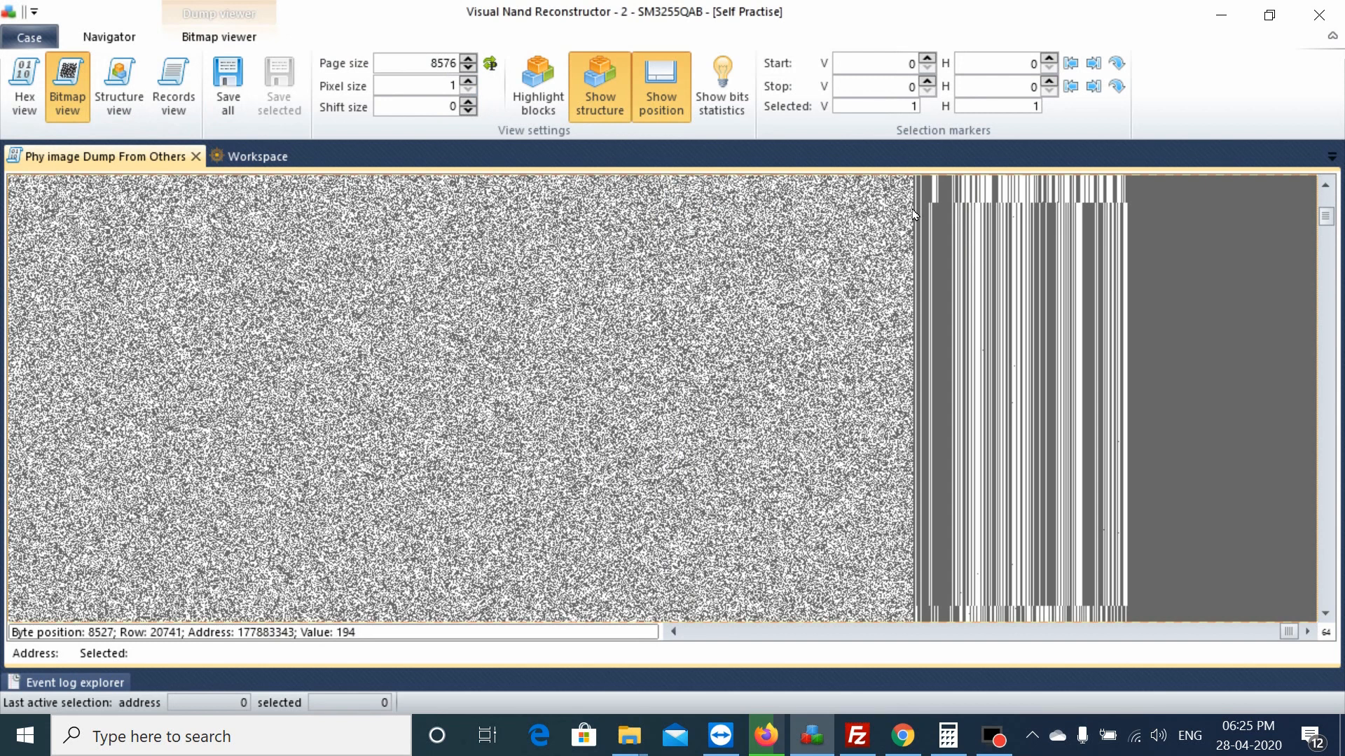
click(949, 203)
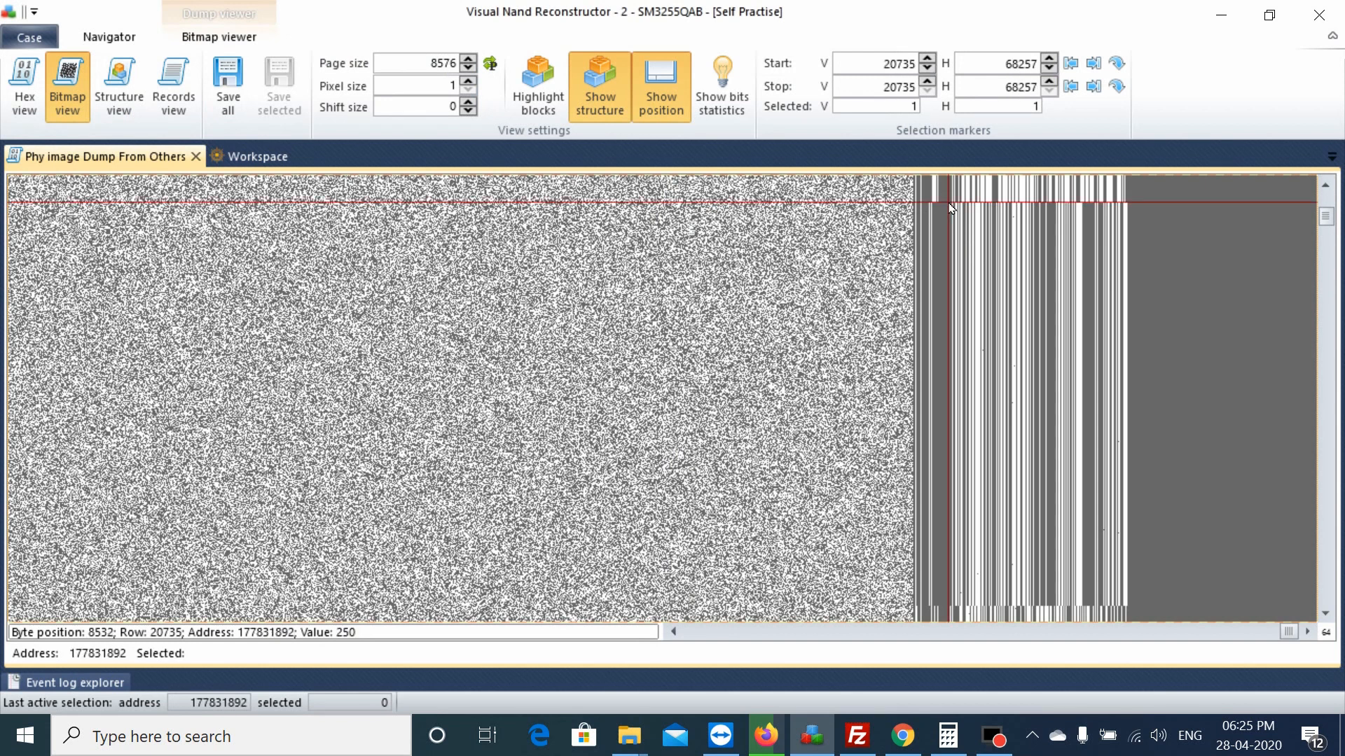
click(1127, 607)
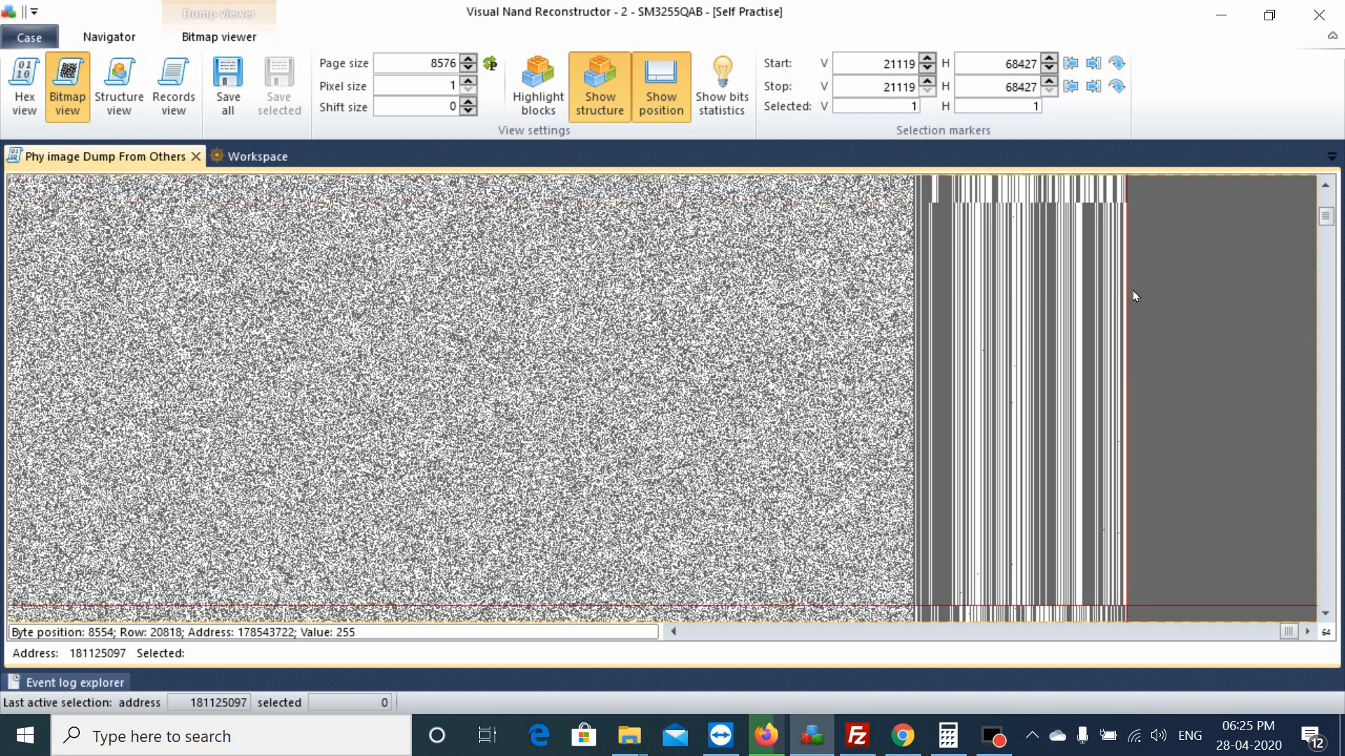
click(925, 202)
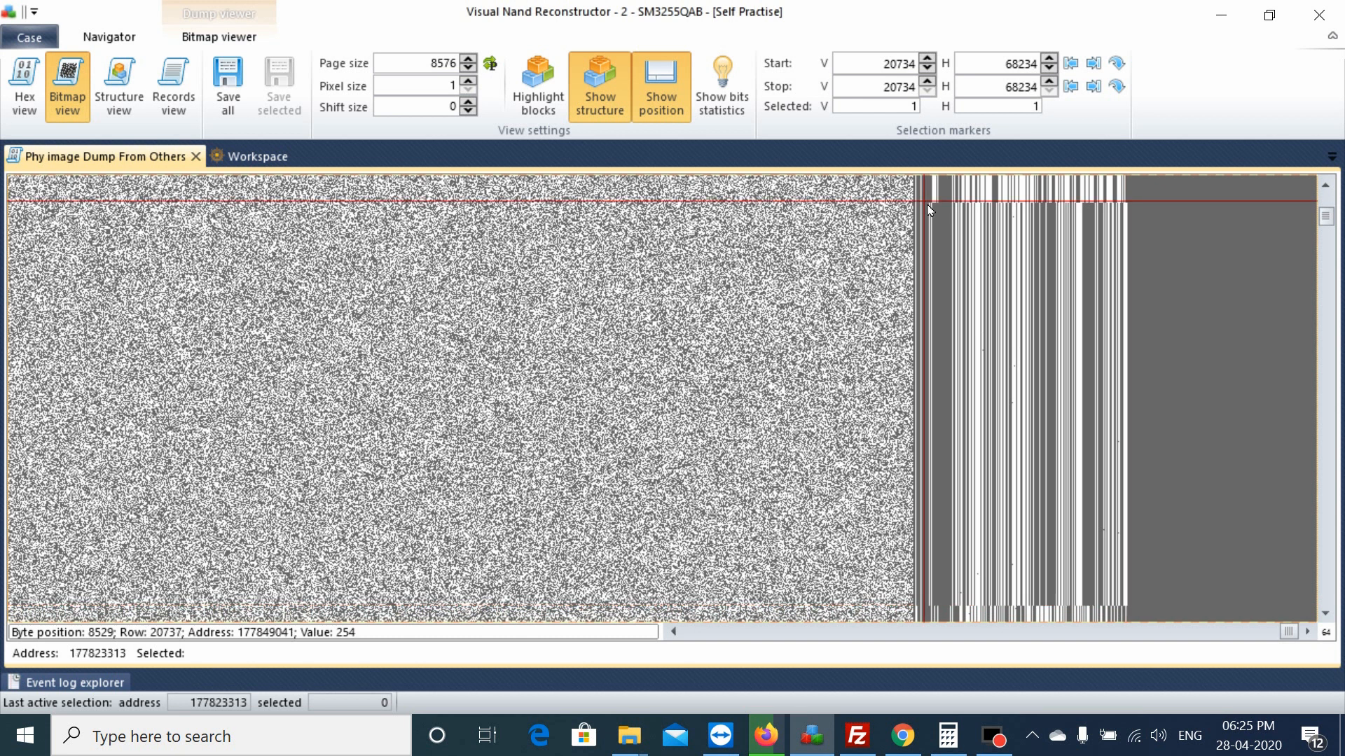
key(Down)
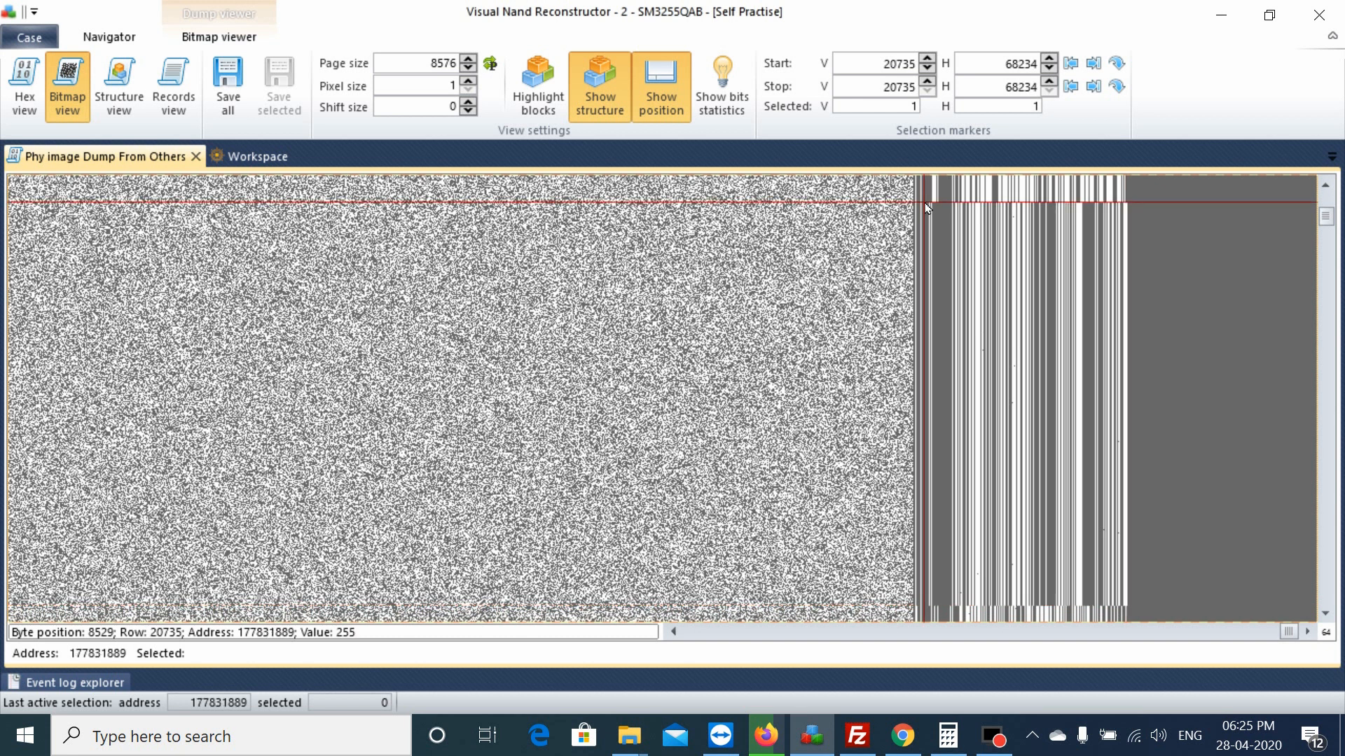
shift+click(1128, 607)
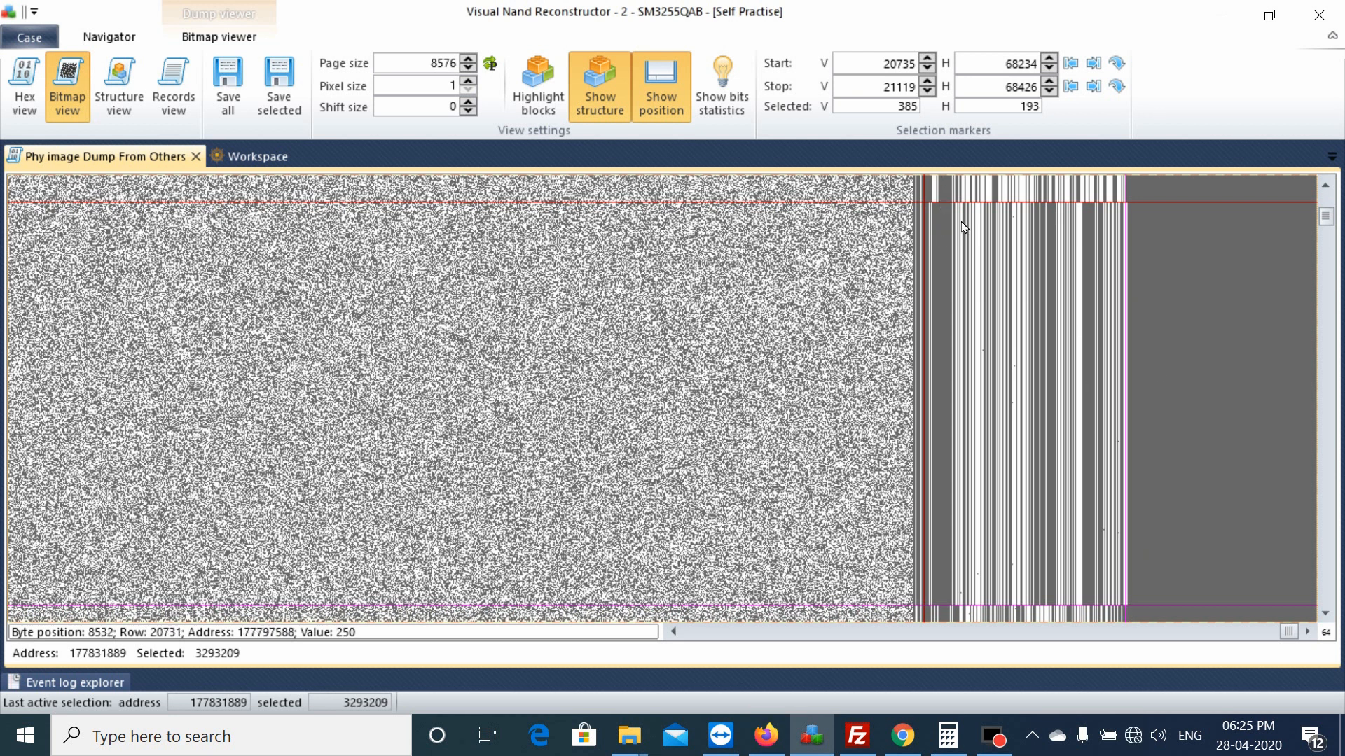
Step: Reduce the bitmap selection by one row so its stop row is 21118
click(929, 93)
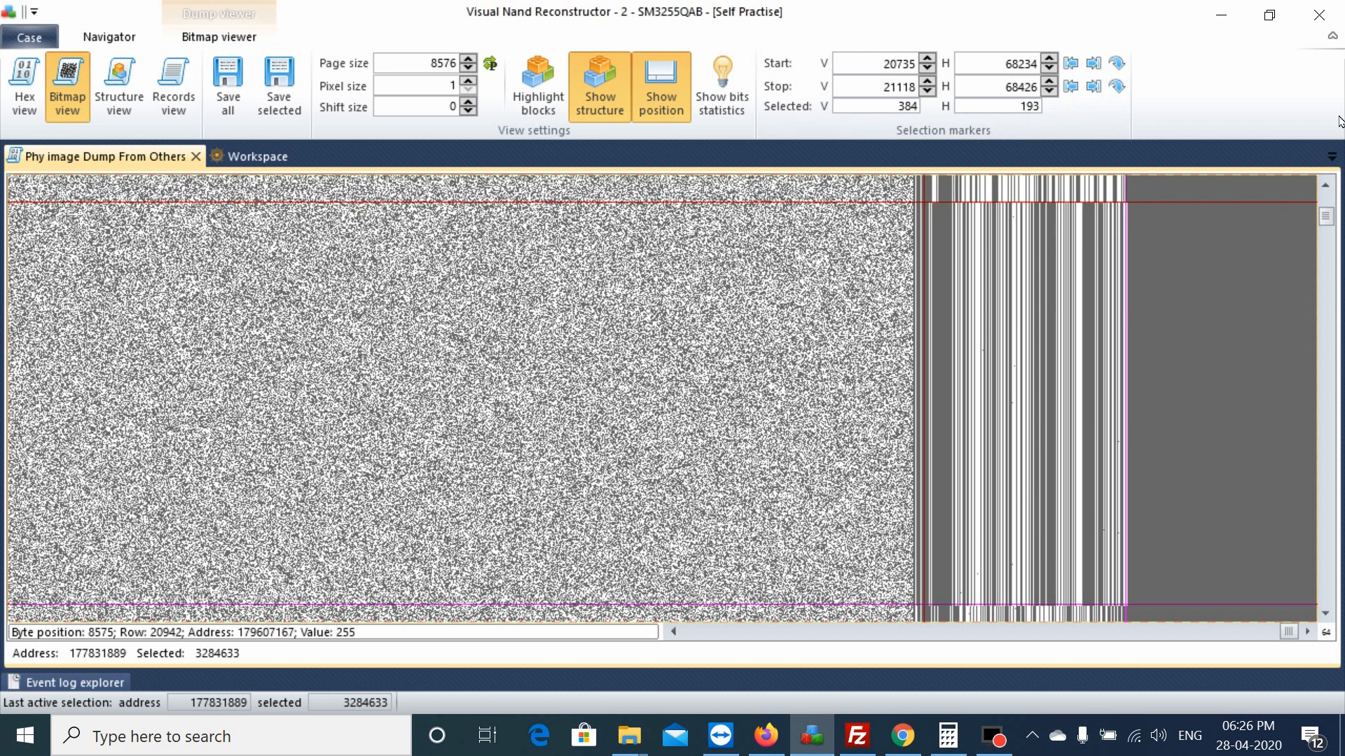
click(949, 735)
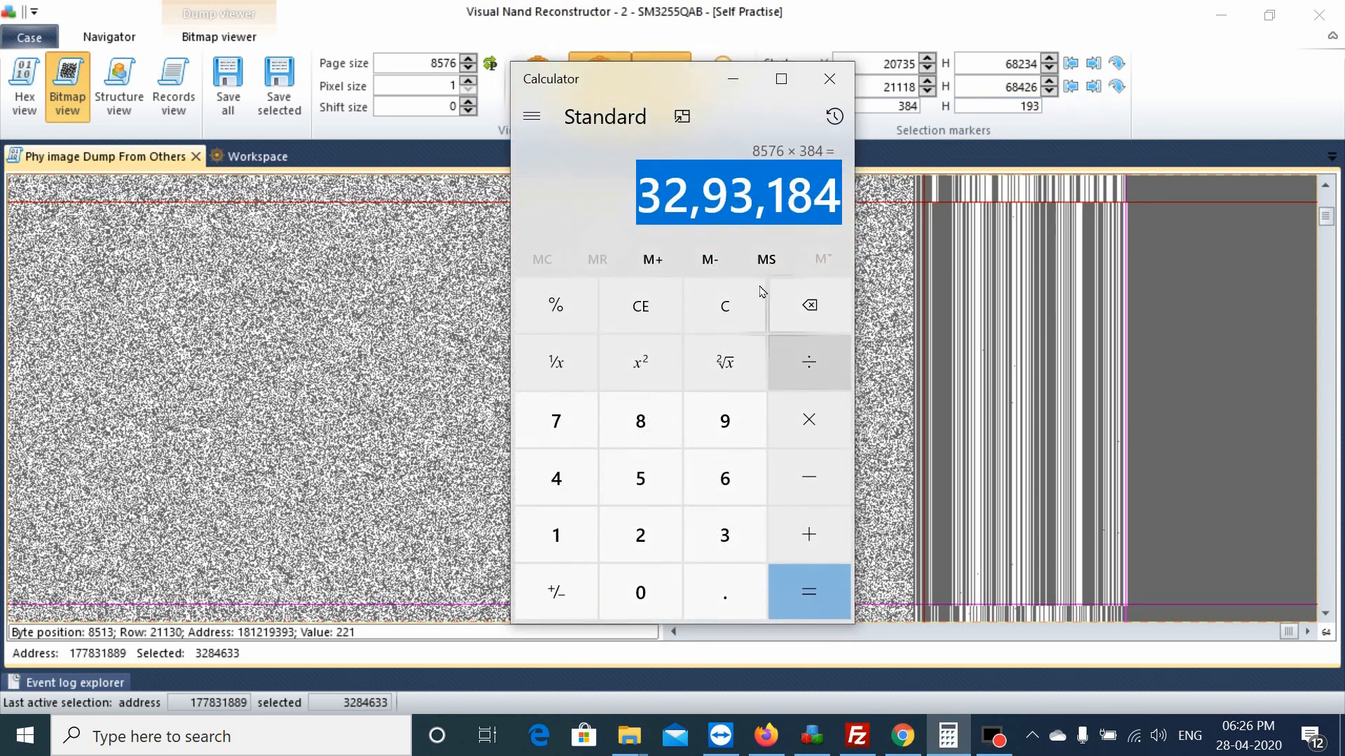
click(711, 316)
drag(640, 78, 603, 74)
click(809, 78)
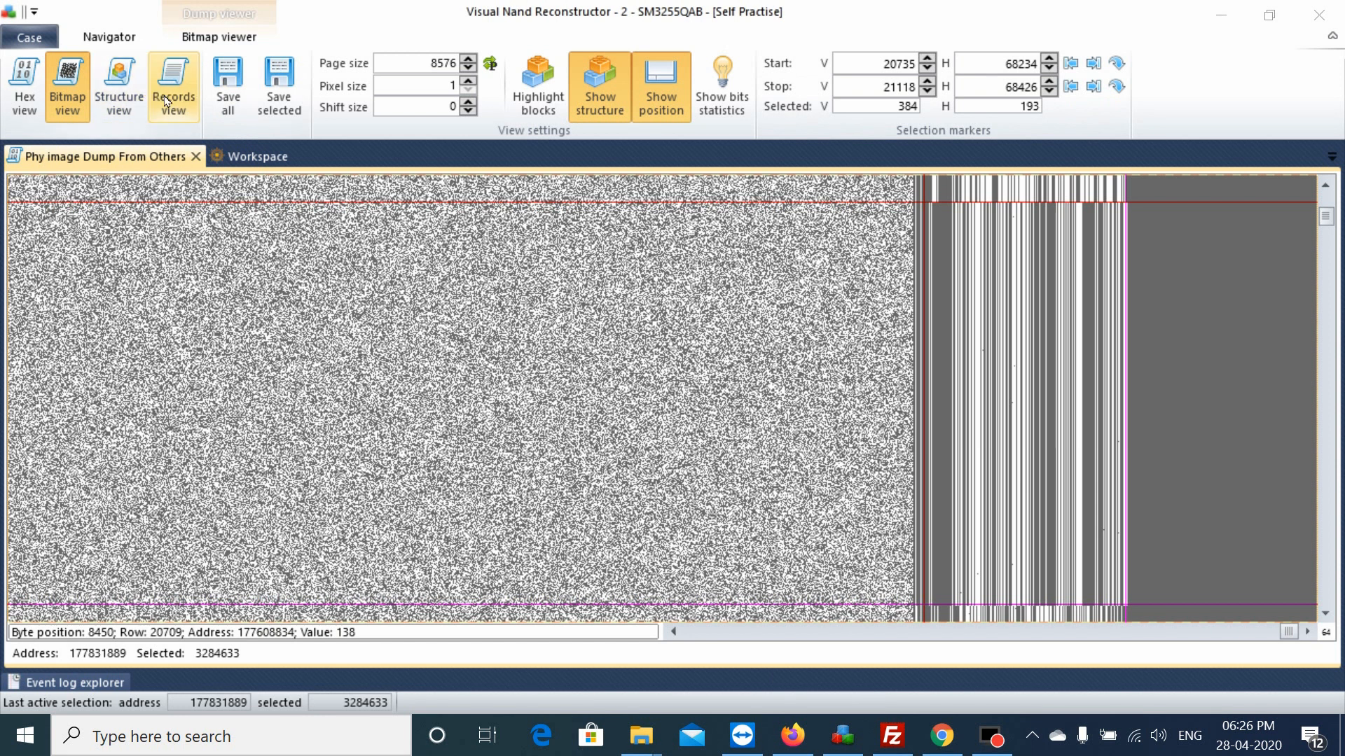
click(119, 87)
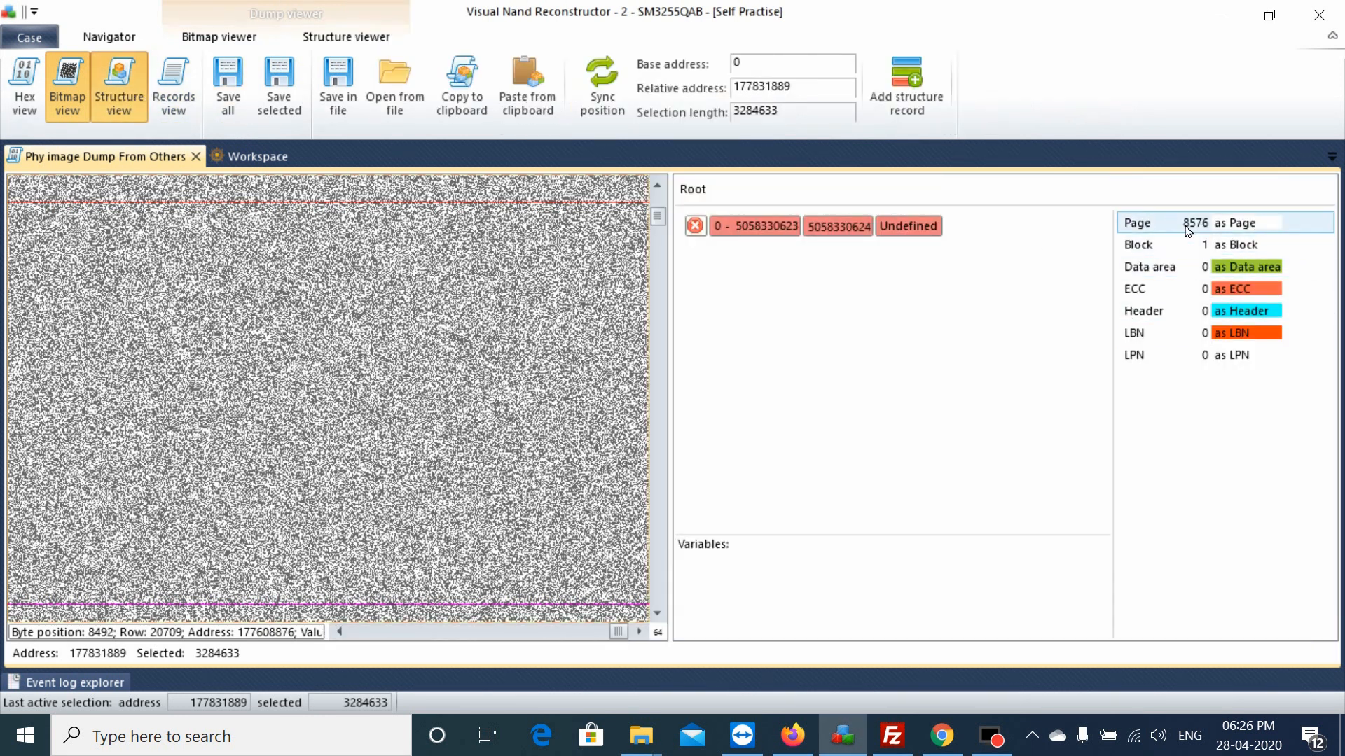
click(1219, 247)
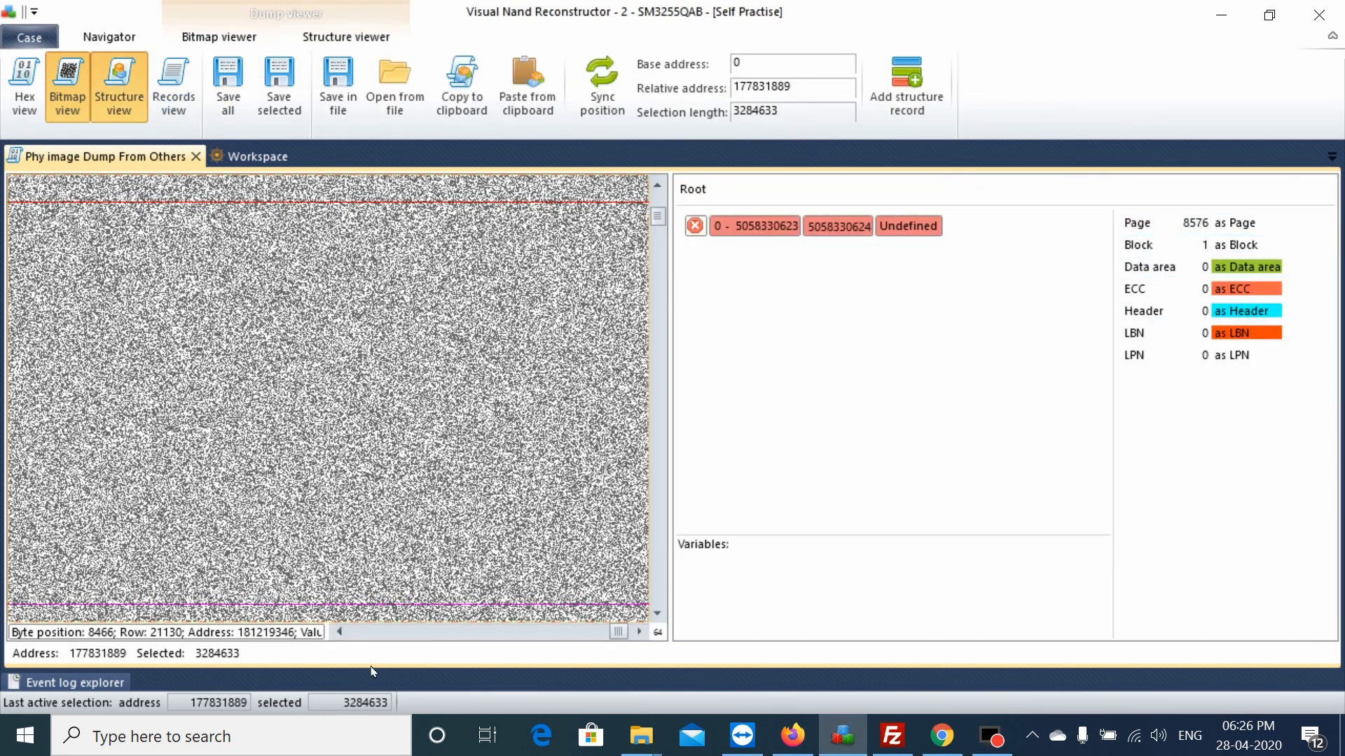
Step: Open Calculator and enter the page size 8576
click(25, 735)
scroll(214, 544, down, 5)
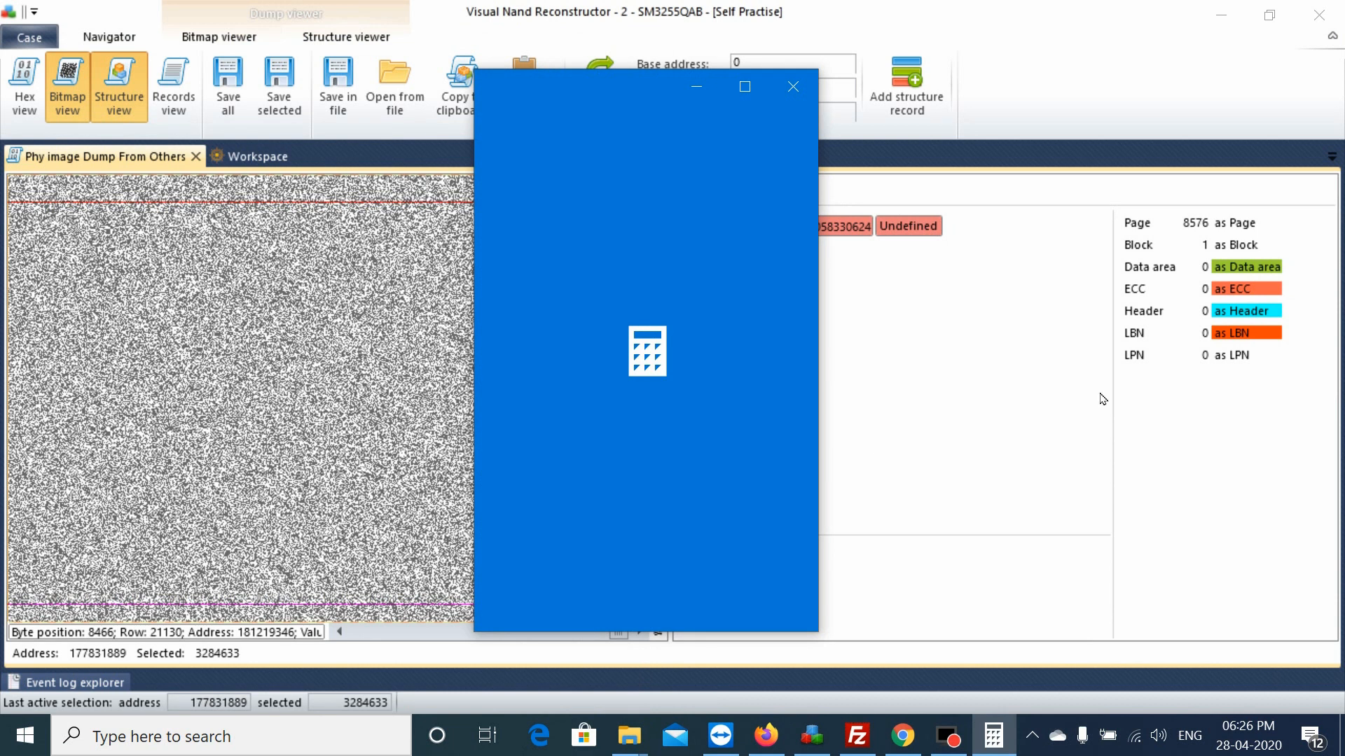
click(611, 434)
click(606, 501)
click(517, 427)
click(693, 491)
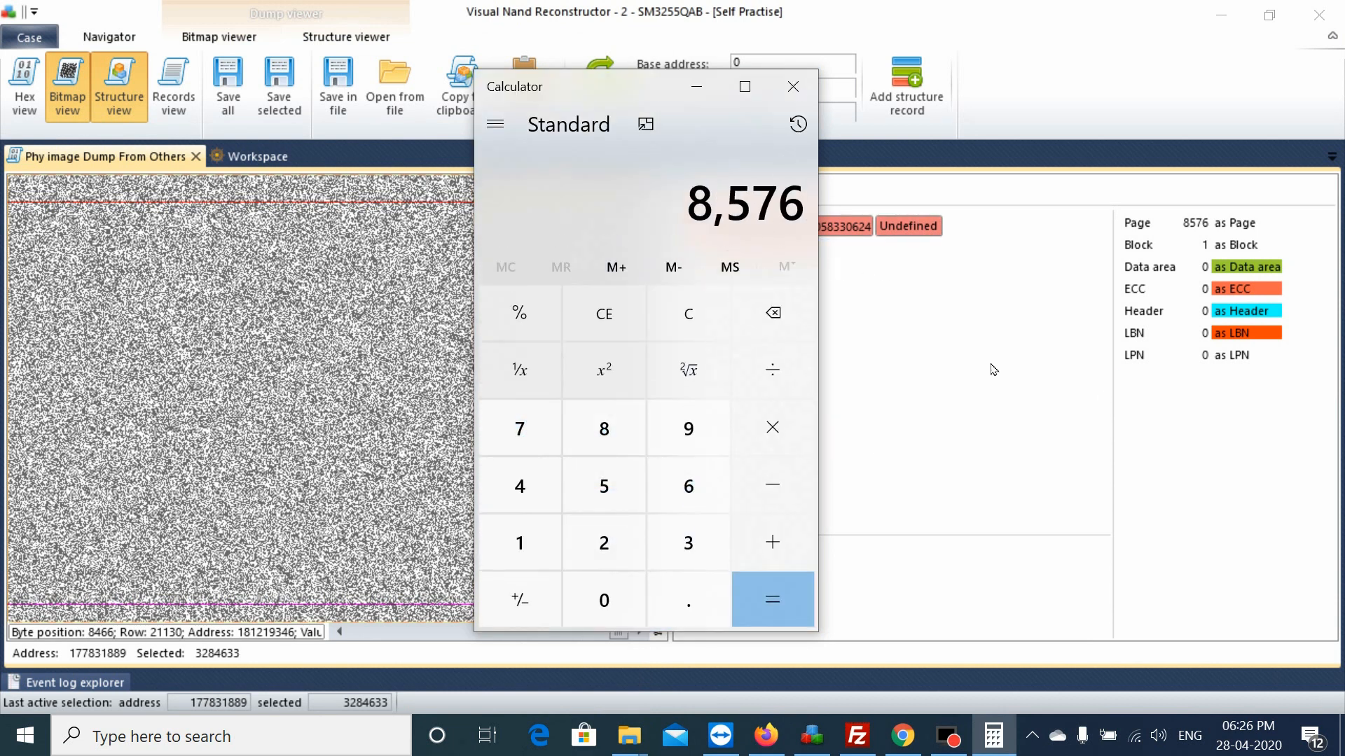
Step: Switch back to Visual Nand Reconstructor and hide the structure view to check how many rows are selected in the bitmap
click(1152, 101)
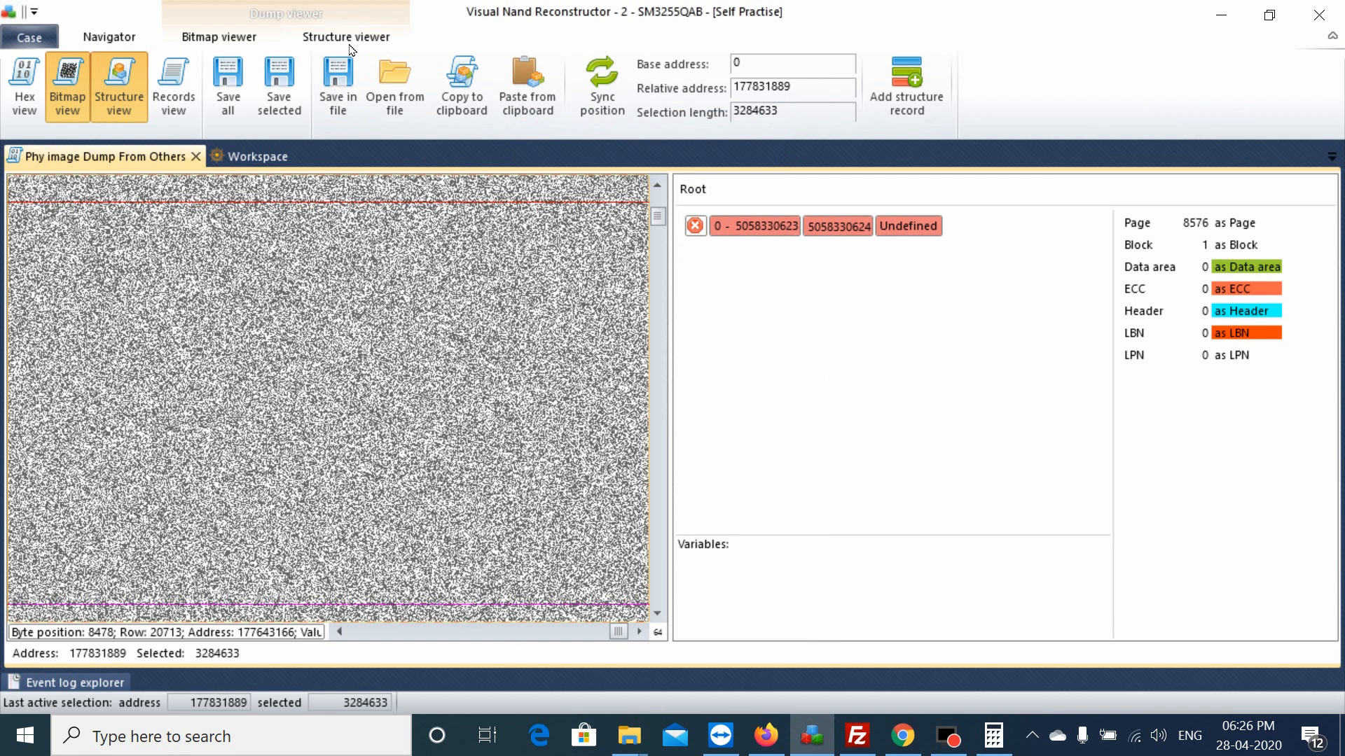
click(247, 42)
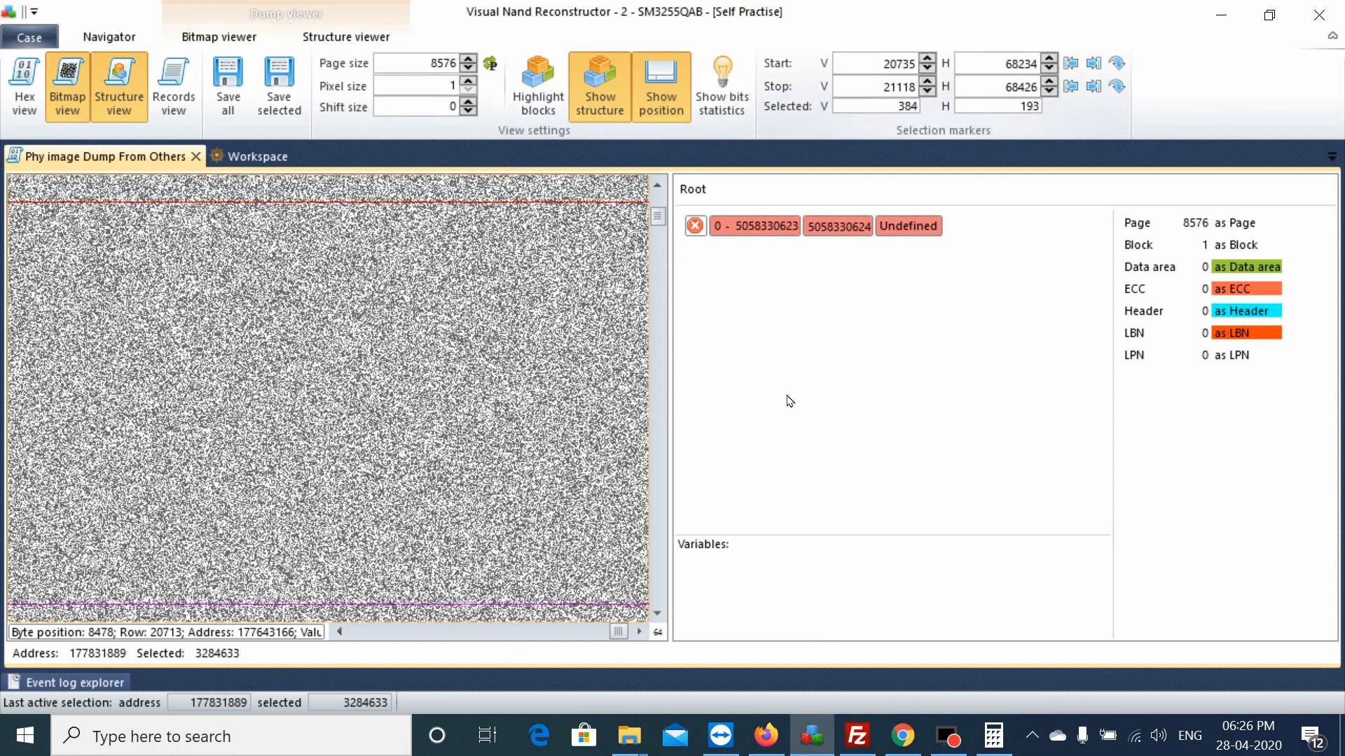
click(119, 86)
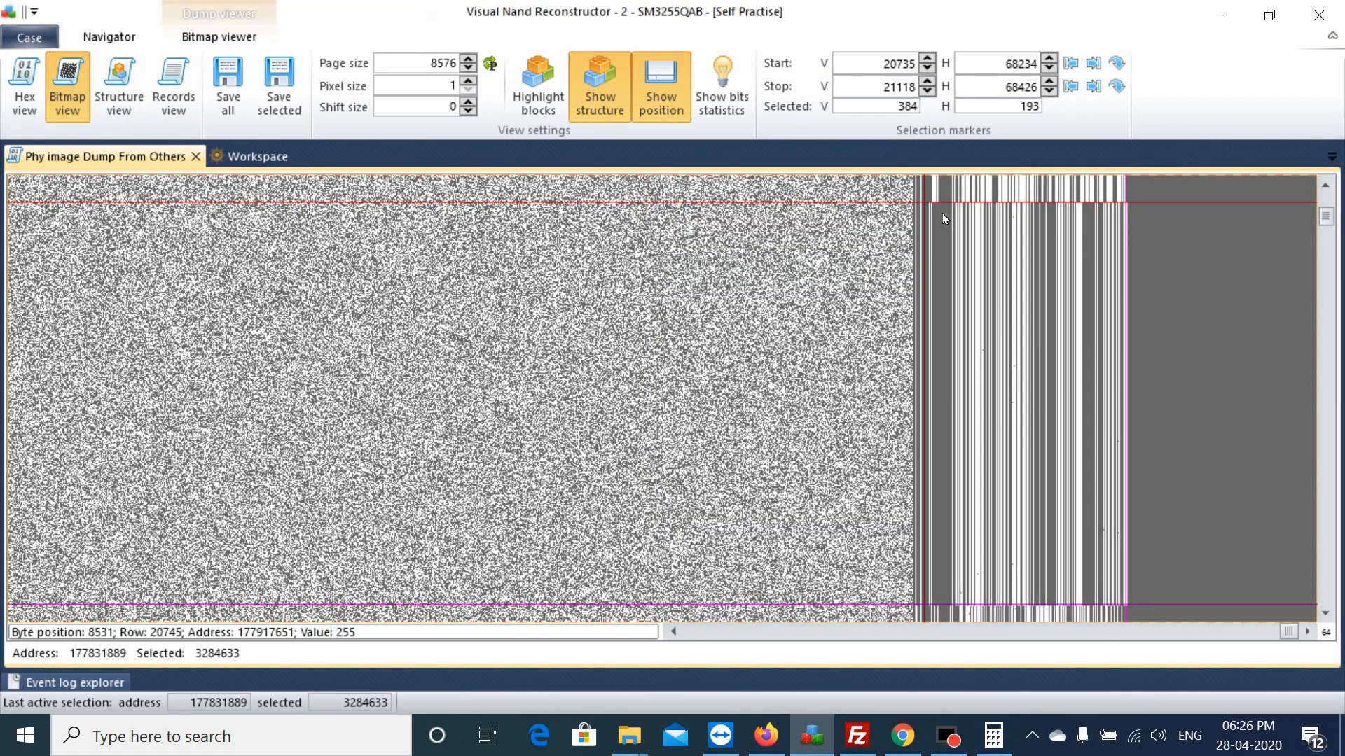
Step: Switch to Calculator, multiply the entered page size by 384 to get the block length, and close the calculator
click(993, 735)
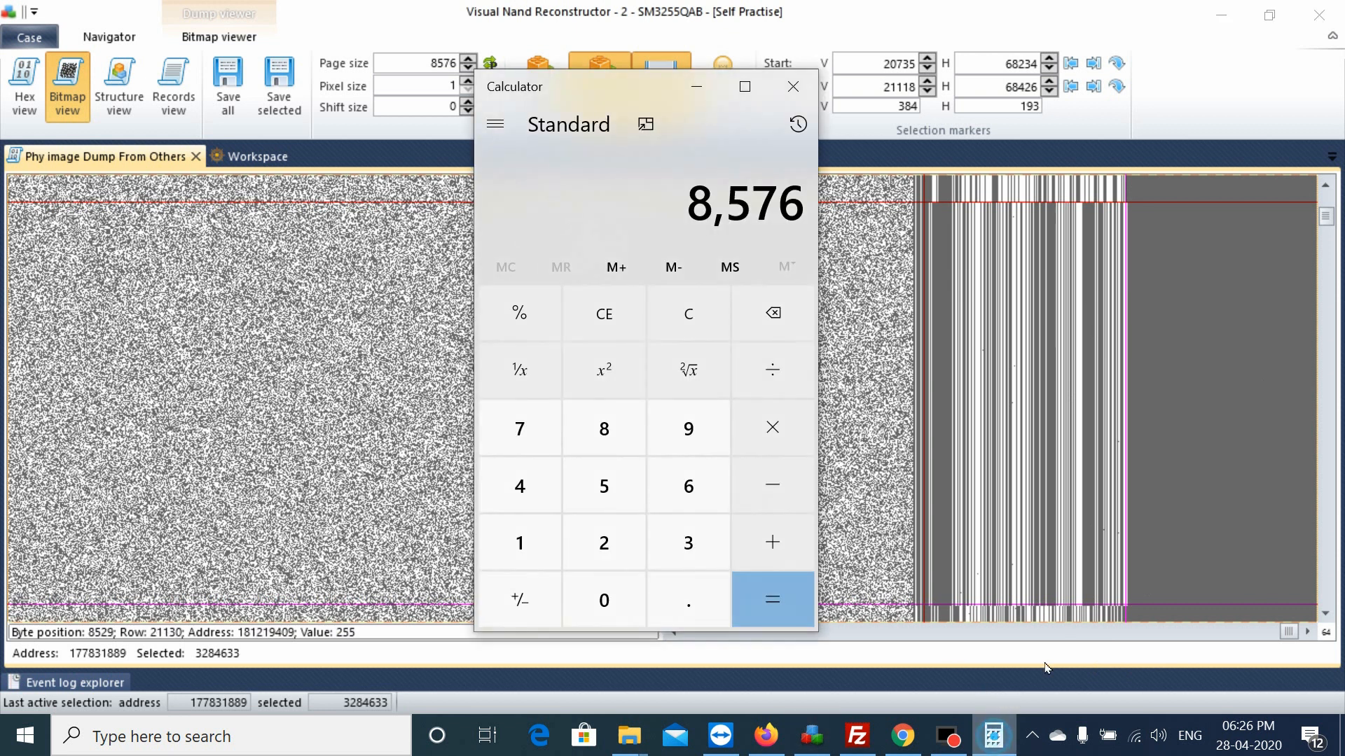
click(773, 427)
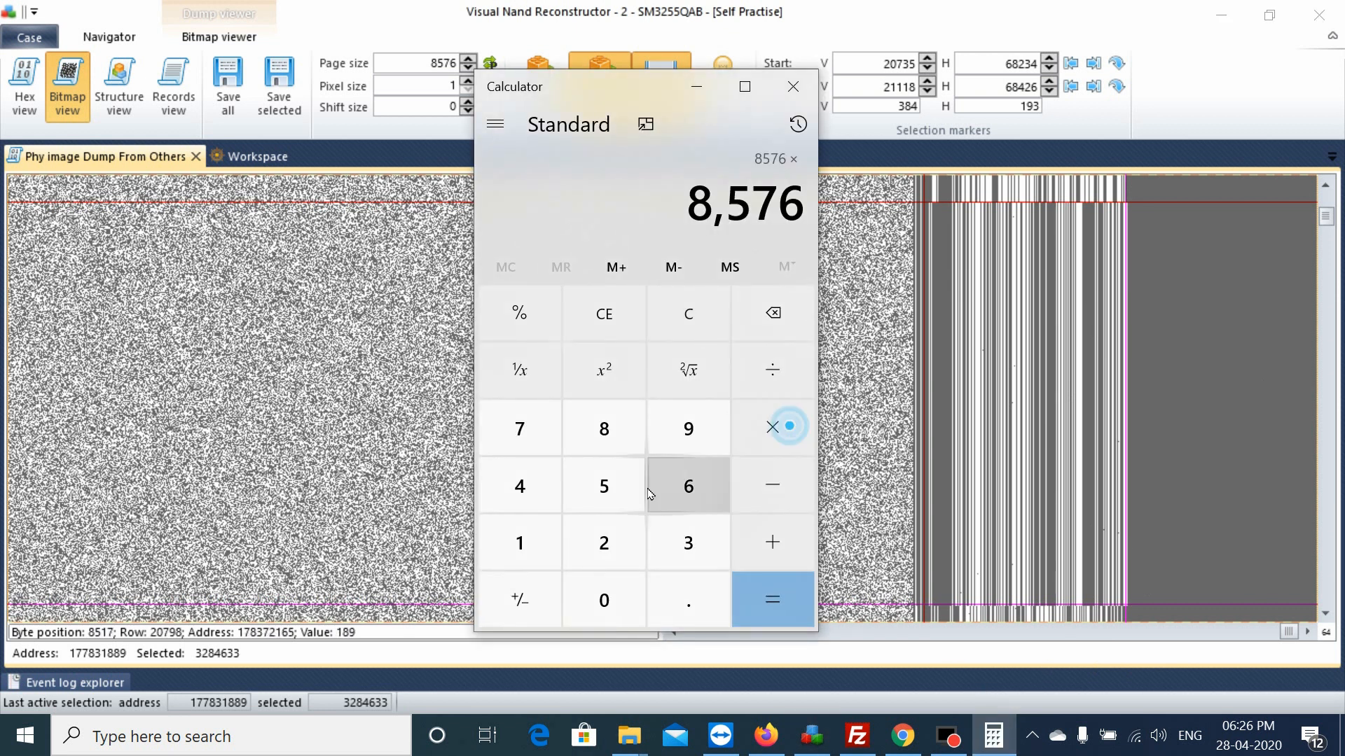
click(687, 543)
click(604, 420)
click(520, 485)
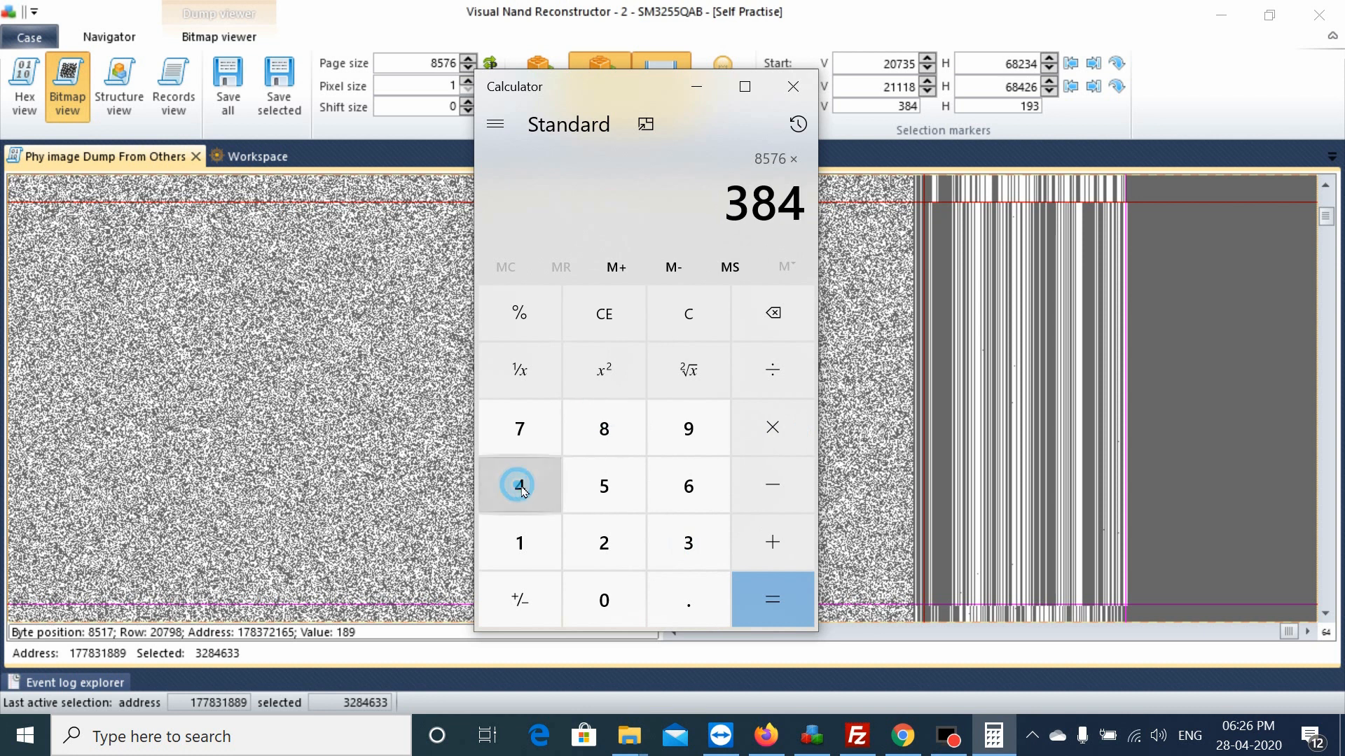
click(779, 607)
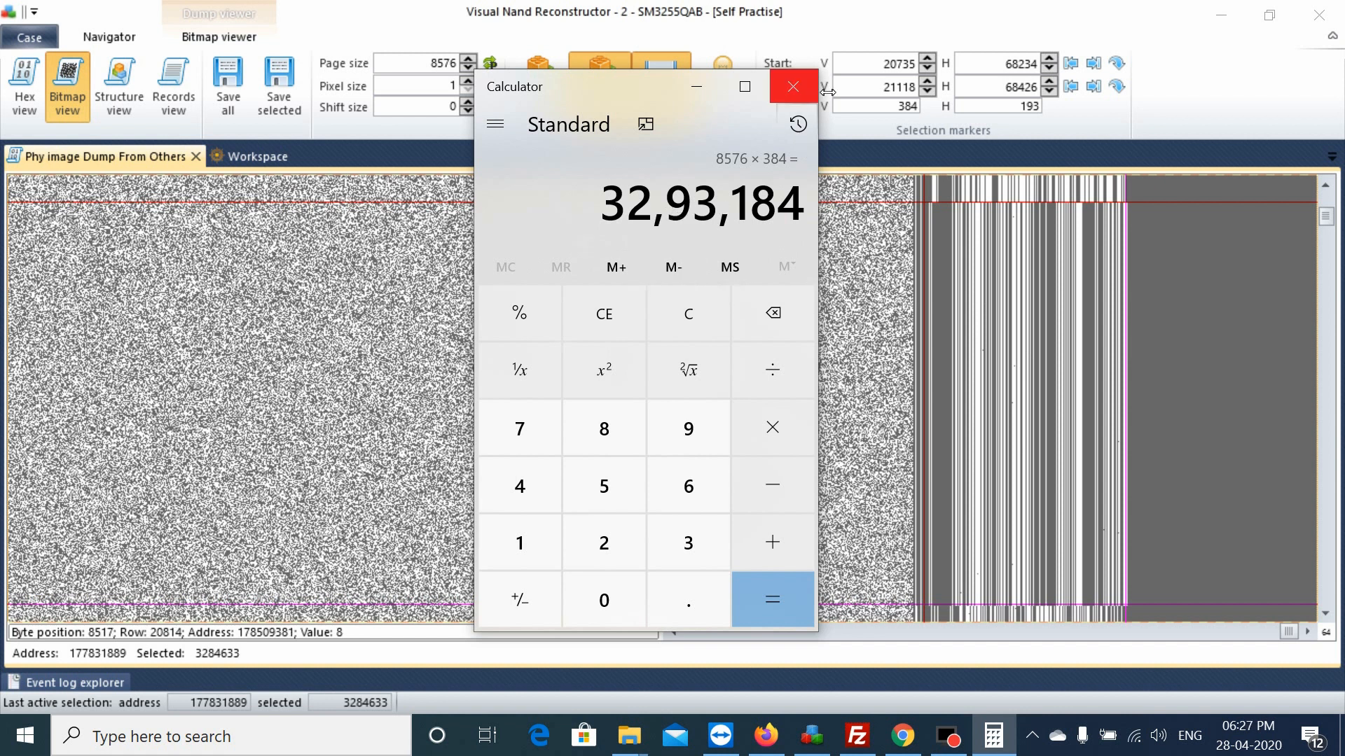
click(793, 87)
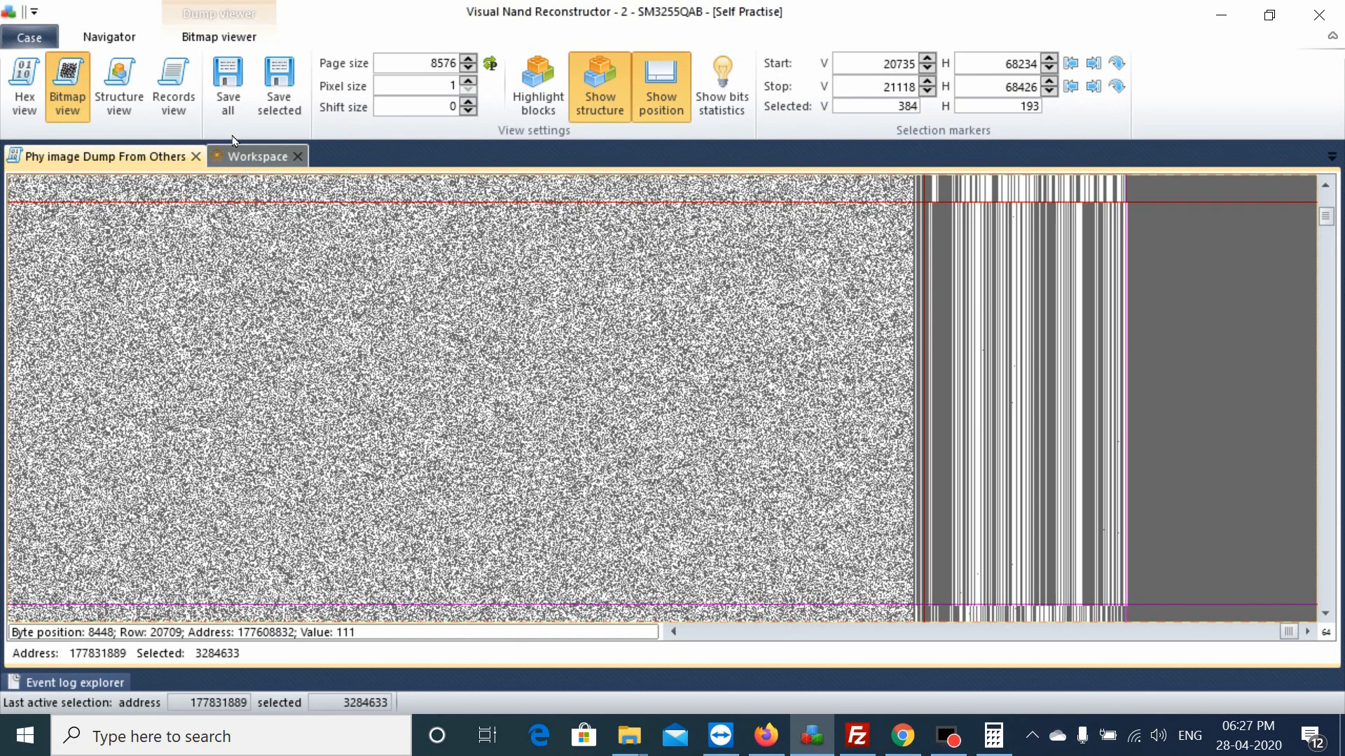
Step: Show the structure view and set the length of the Block structure to 3293184
click(135, 92)
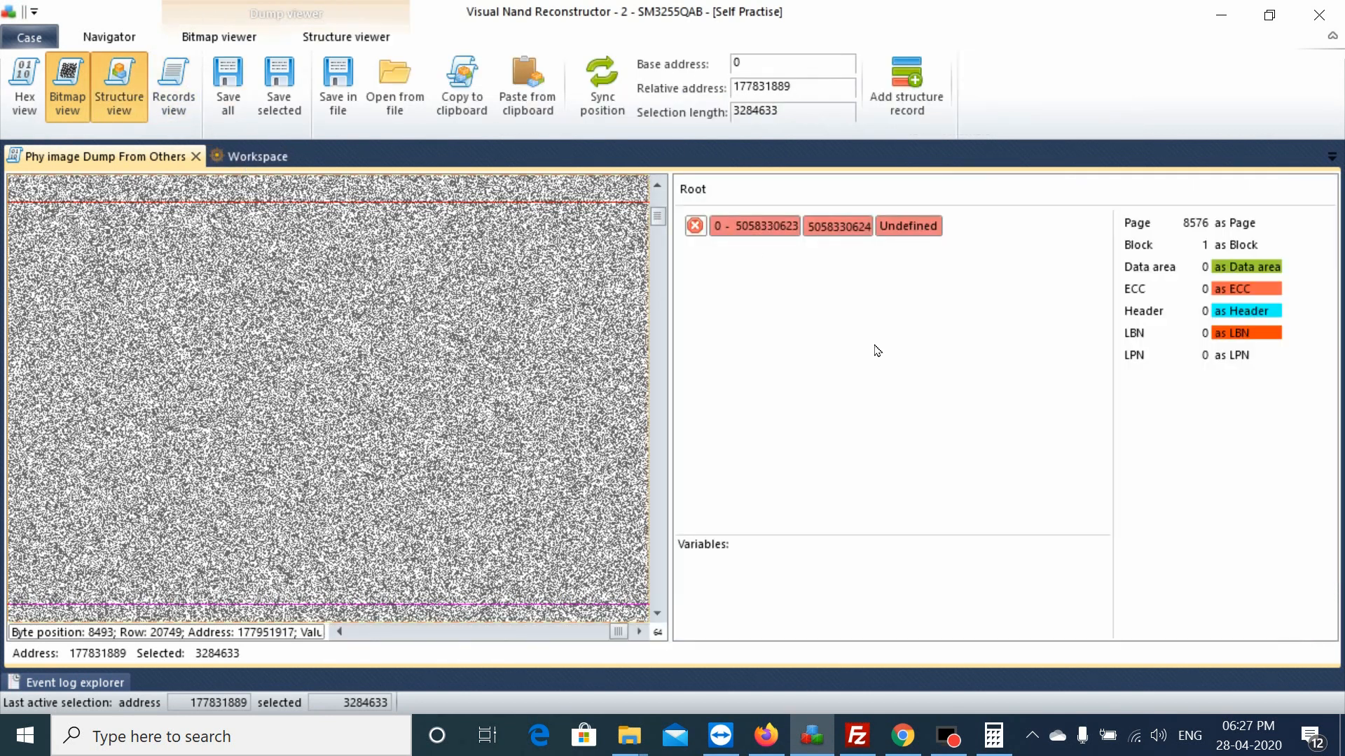
right_click(1247, 251)
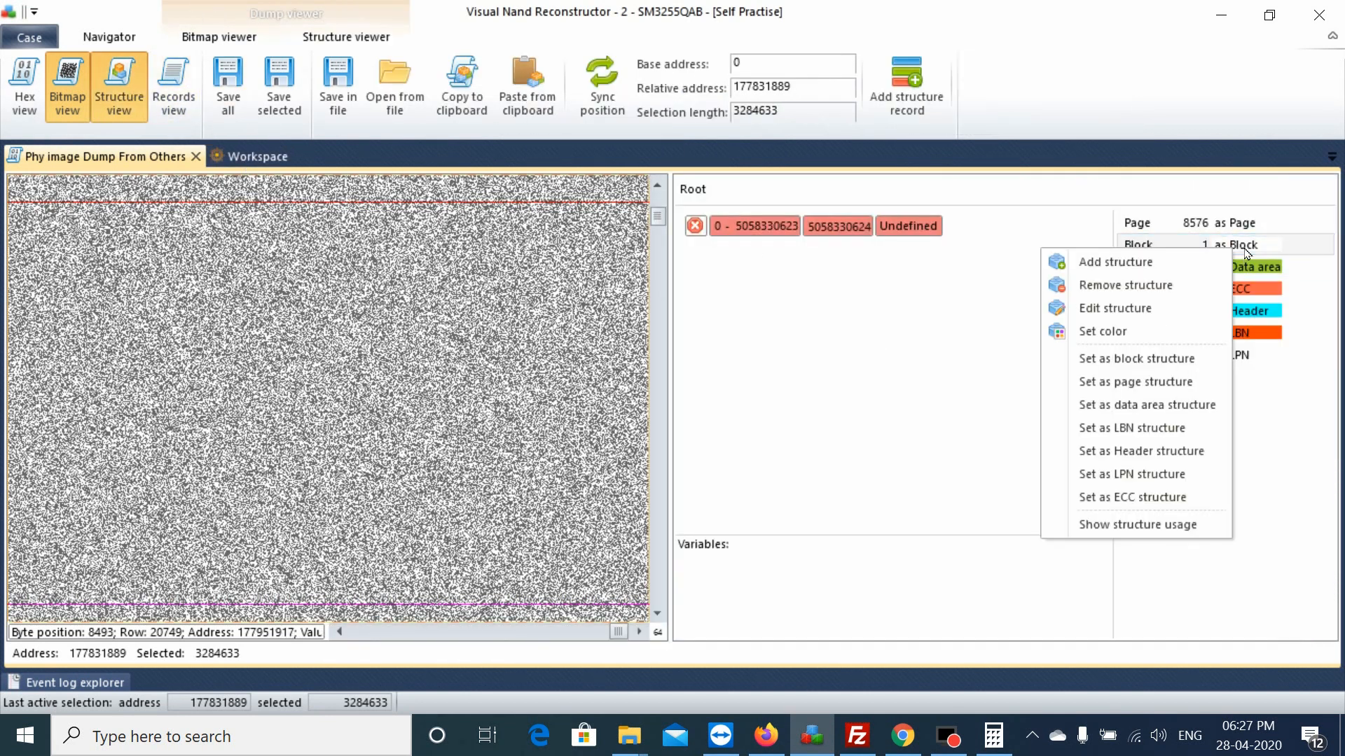
click(1201, 320)
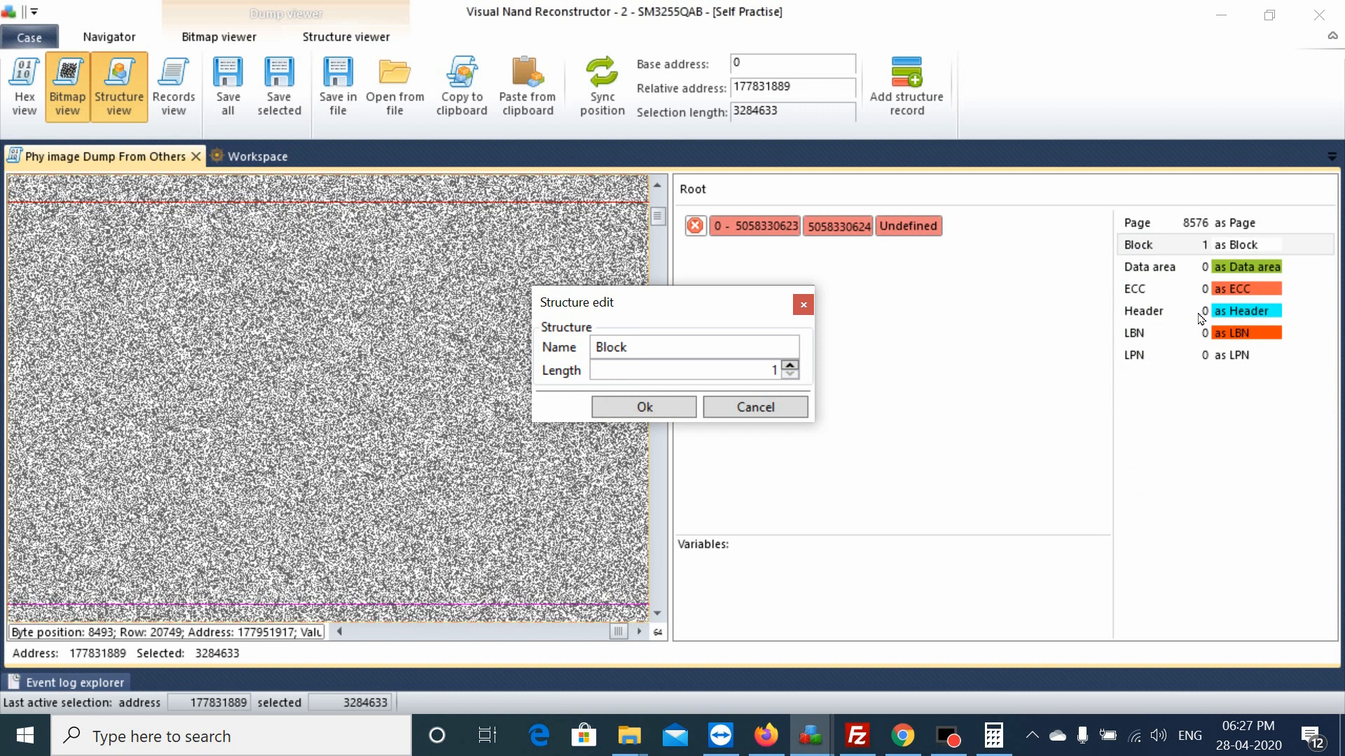
drag(772, 381, 805, 383)
text(3284633)
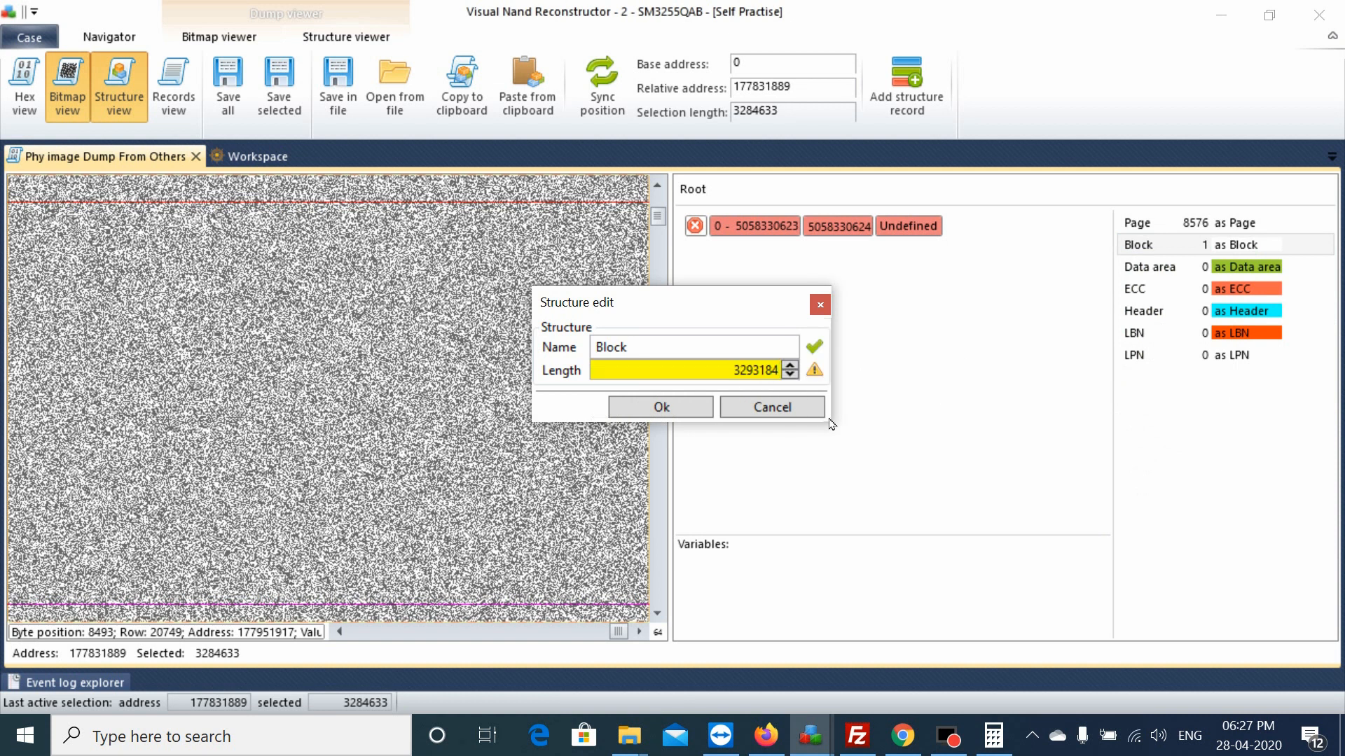
click(679, 413)
click(805, 418)
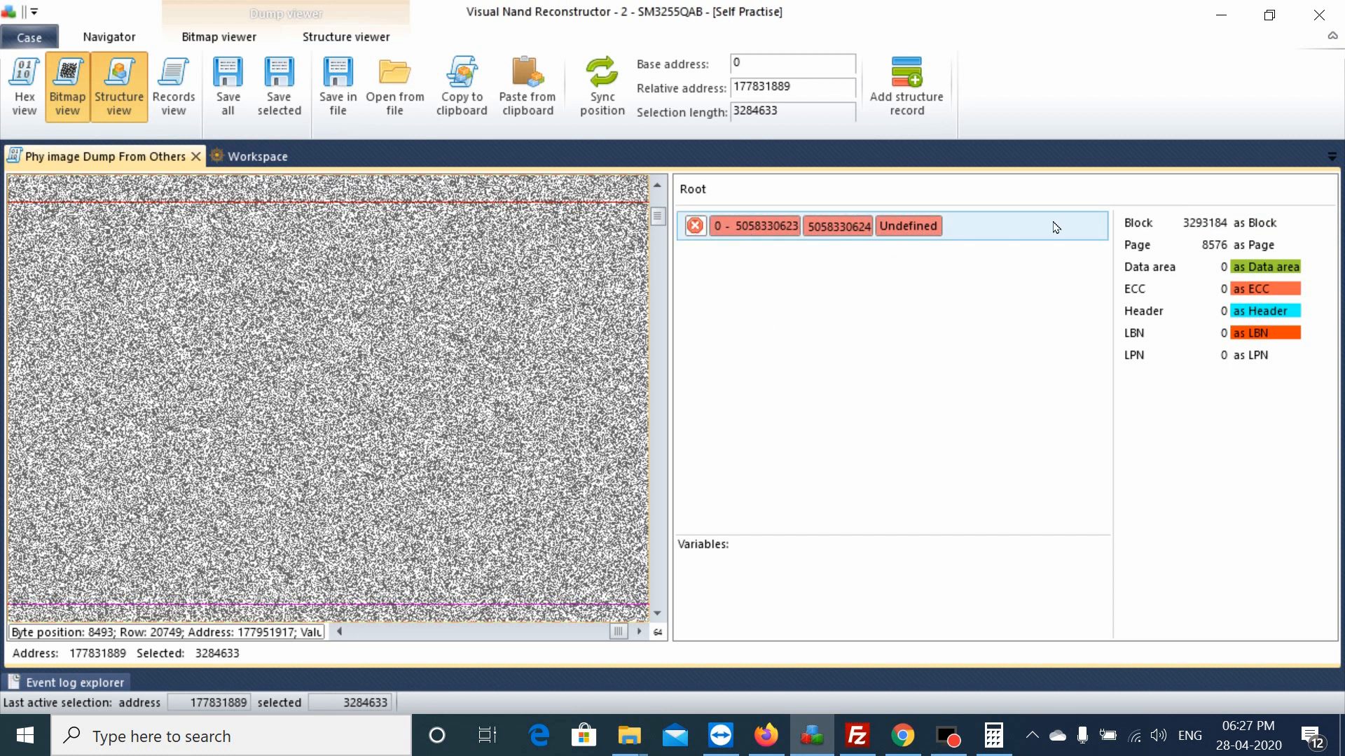
right_click(772, 233)
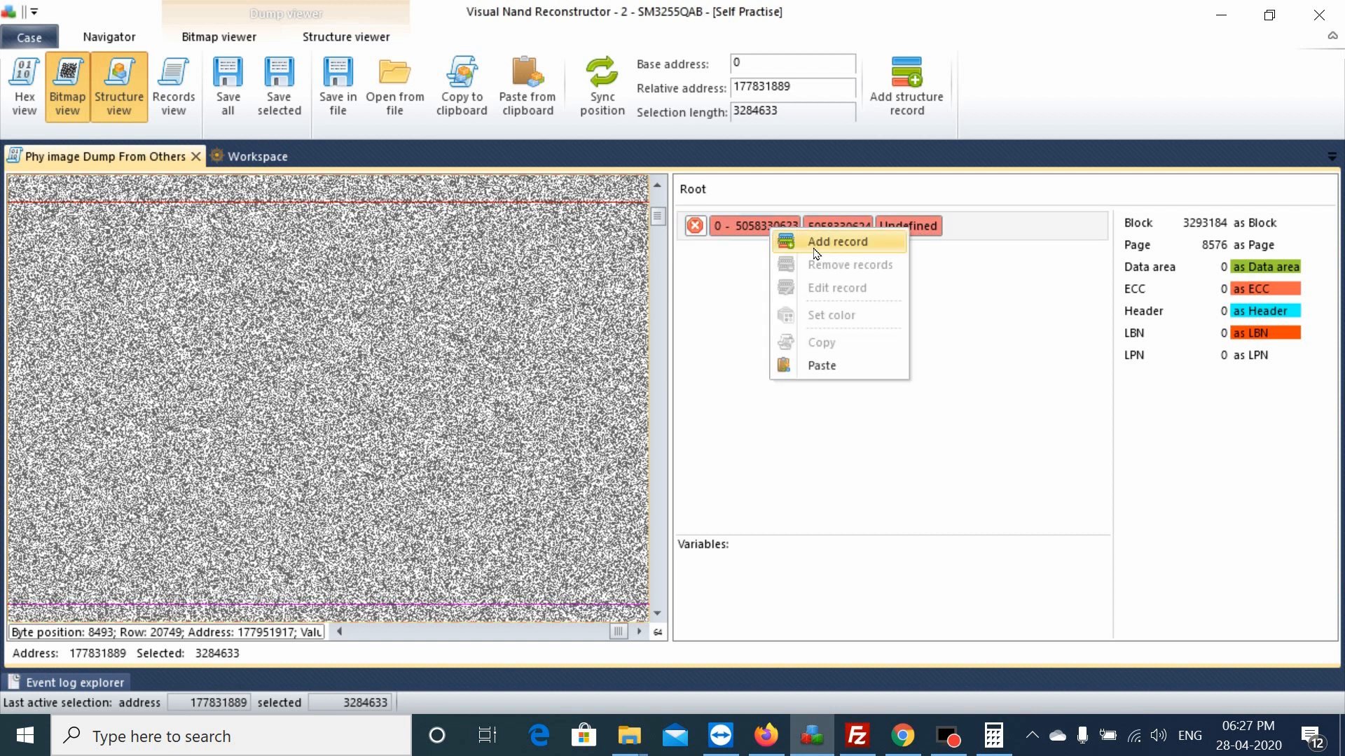
click(787, 242)
click(789, 296)
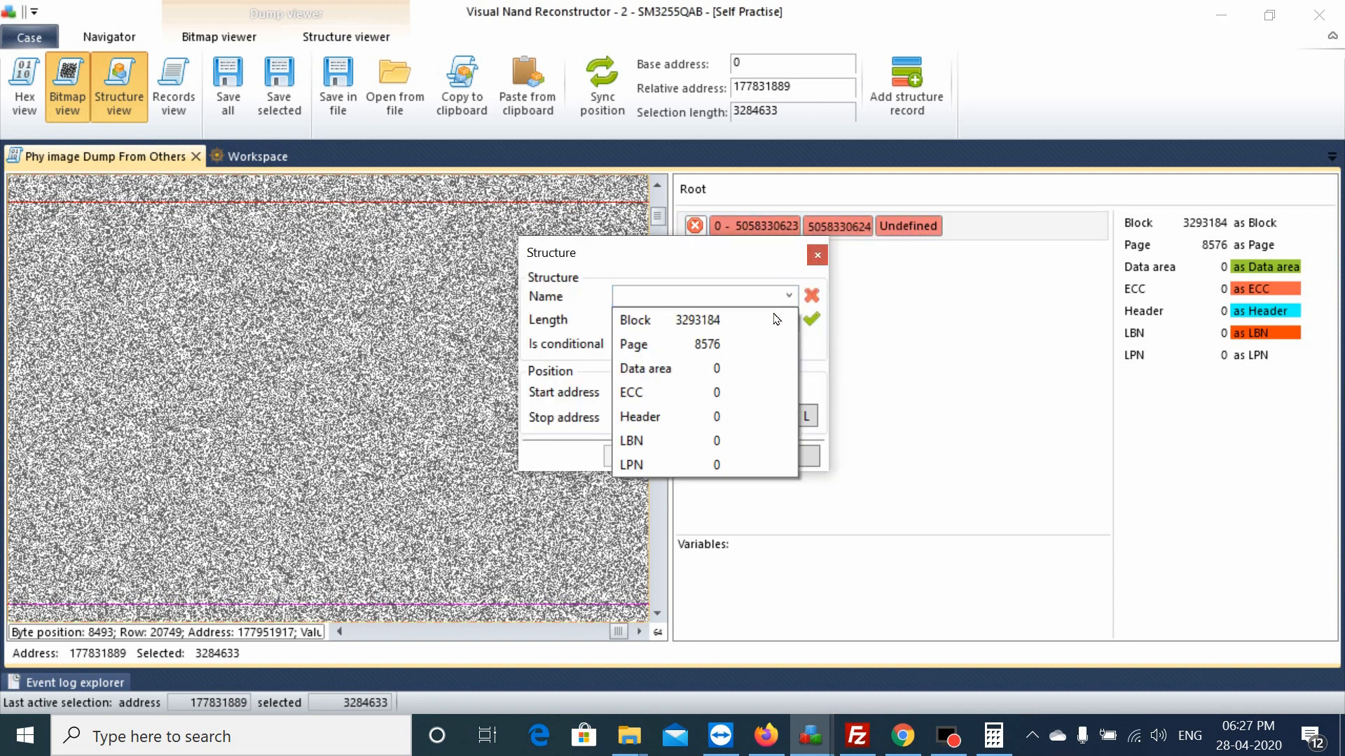
click(773, 319)
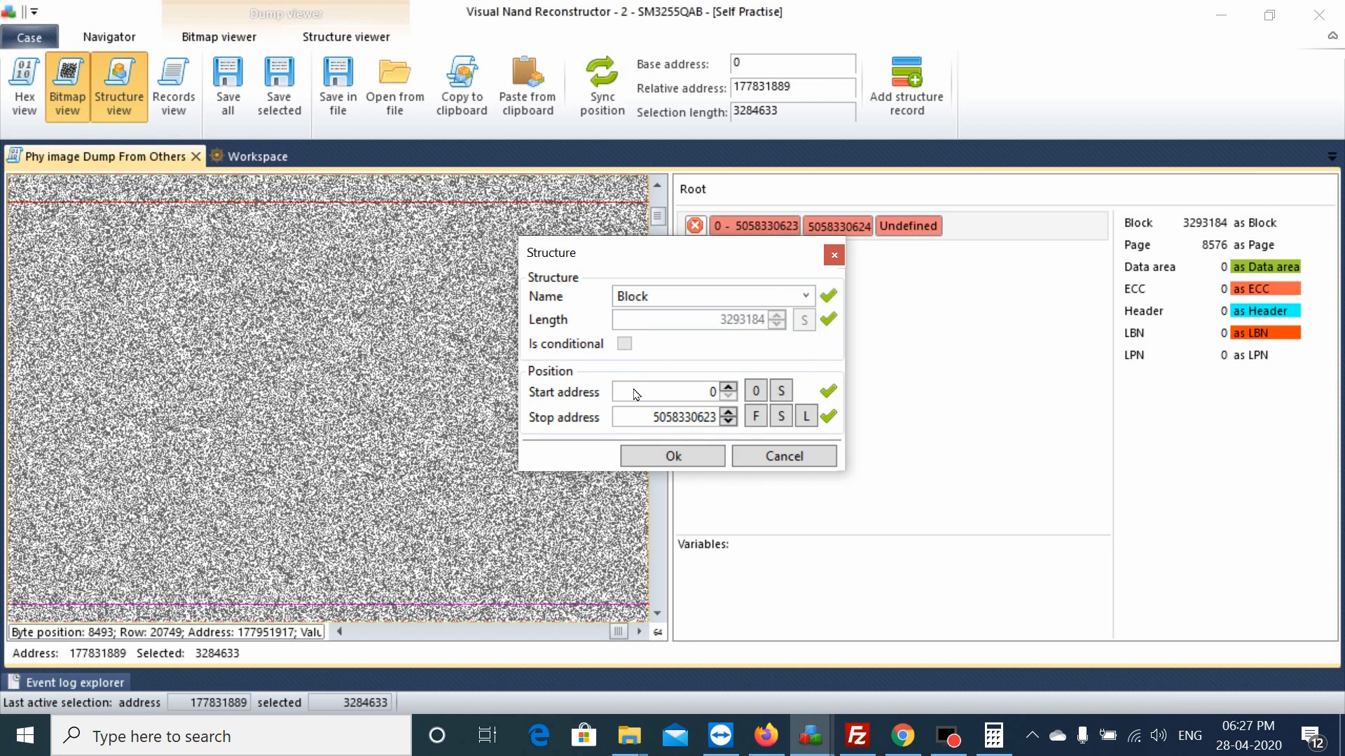
click(674, 456)
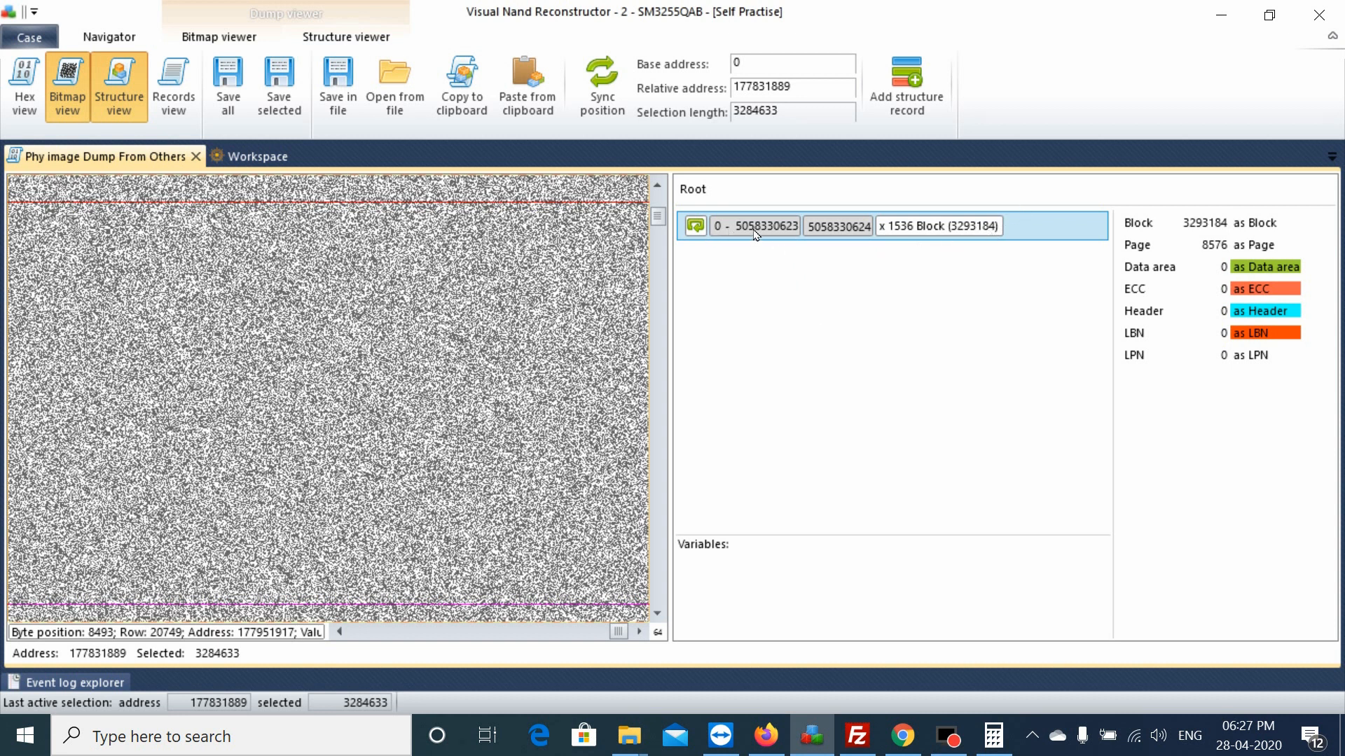
click(696, 226)
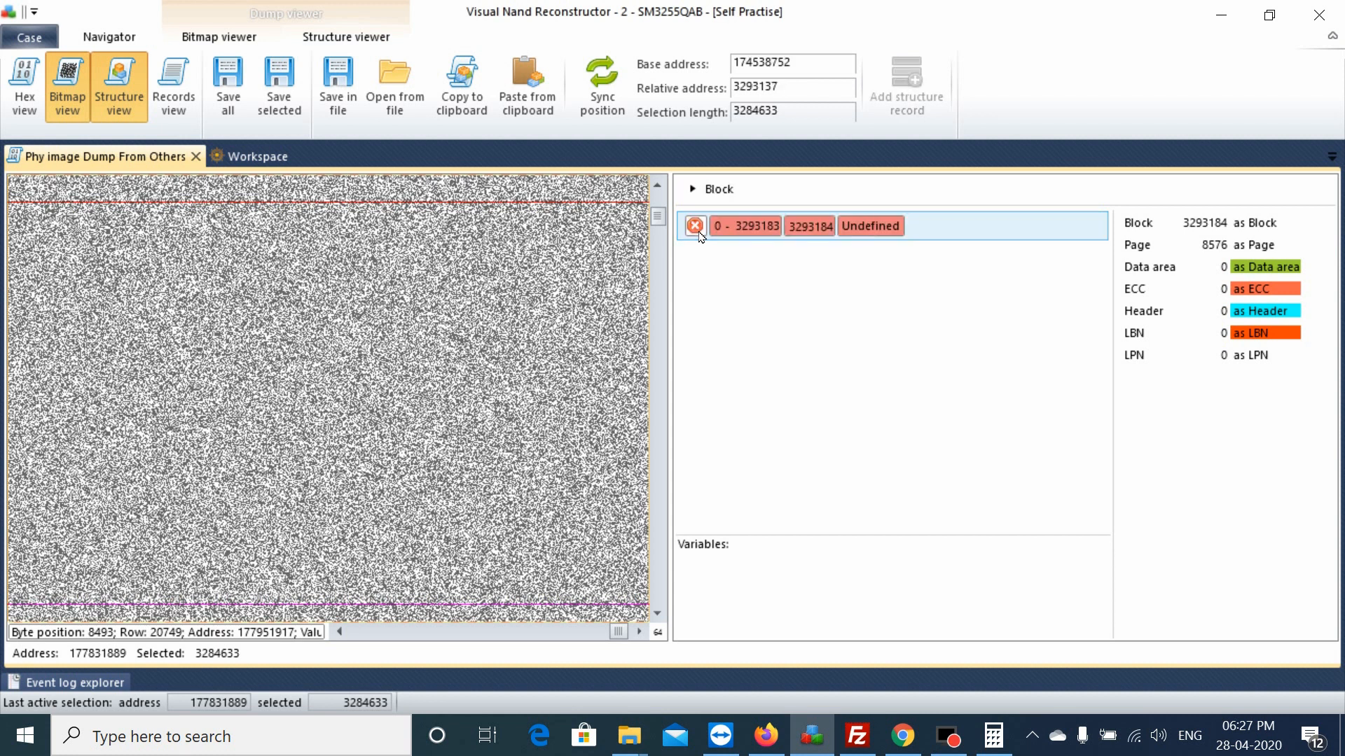
Step: Try a single Page record from address 0 to 8575 inside the Block structure and remove it
right_click(823, 234)
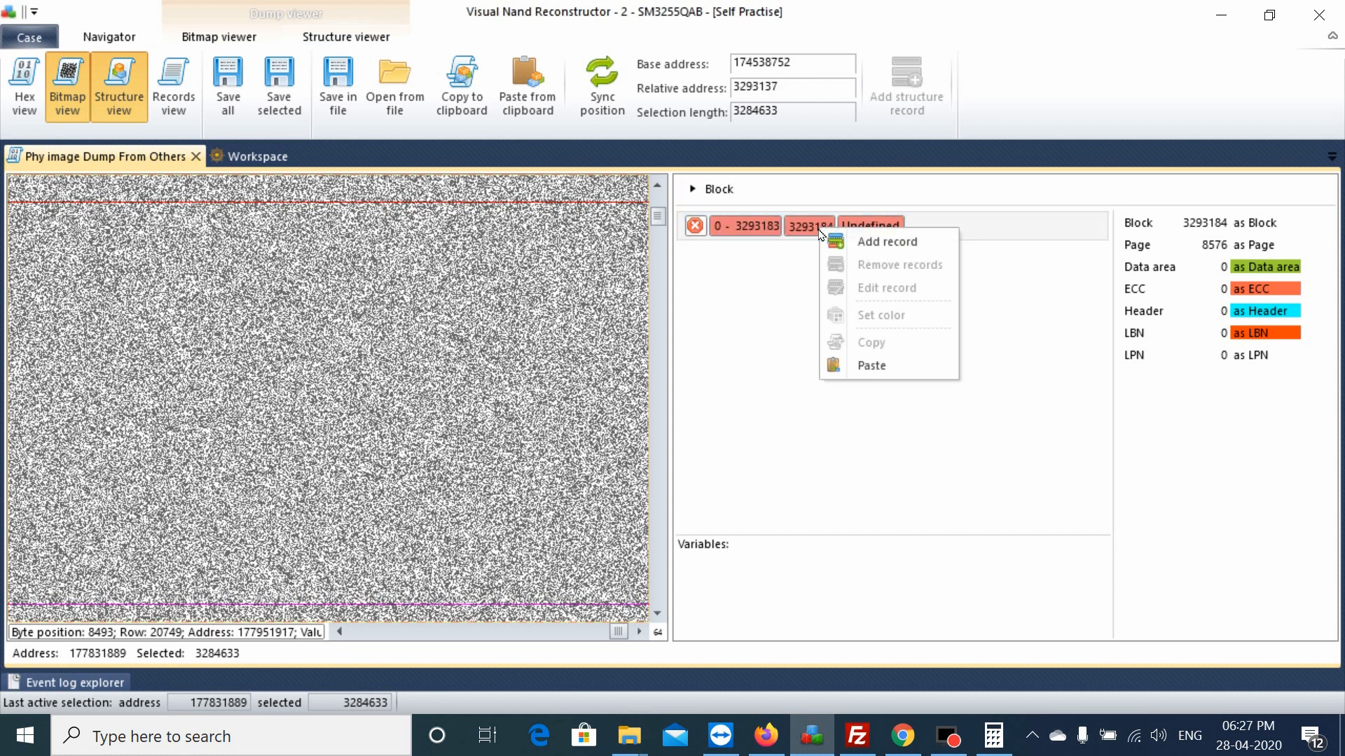
click(865, 245)
click(788, 295)
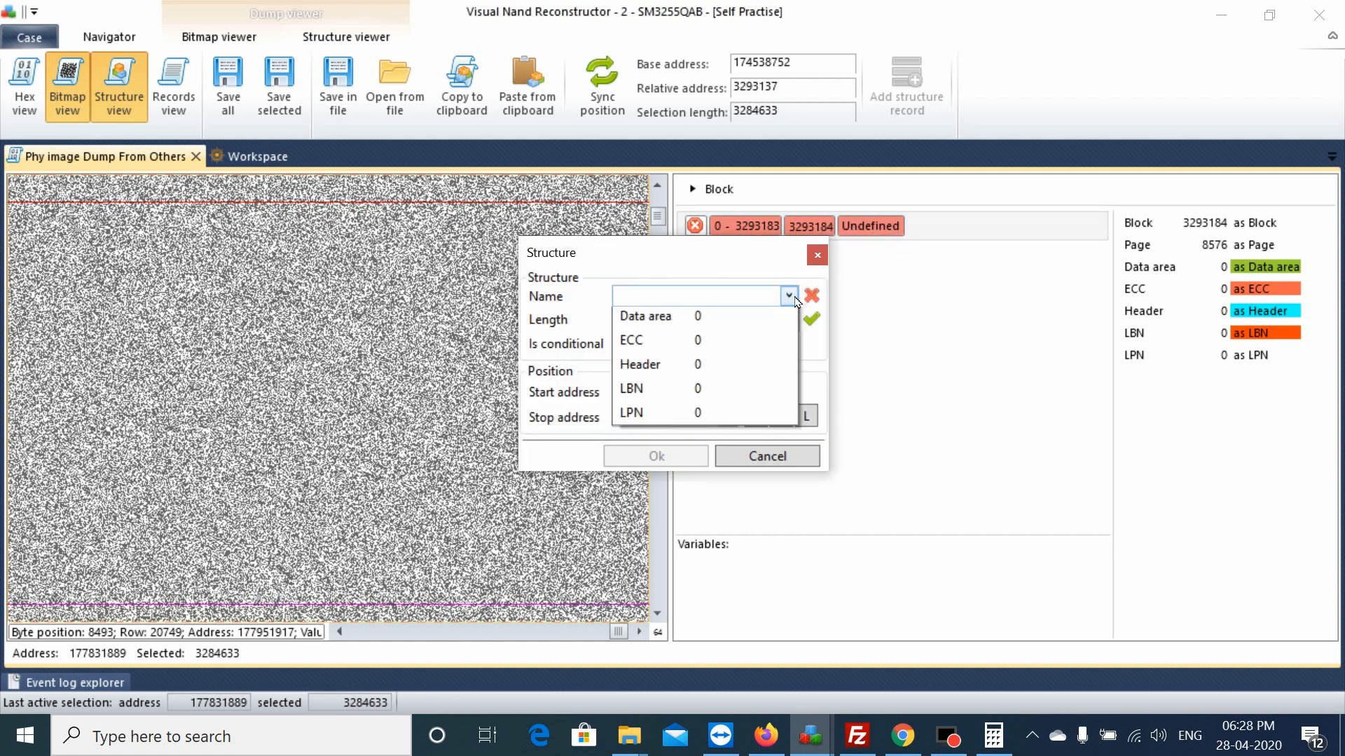
click(773, 320)
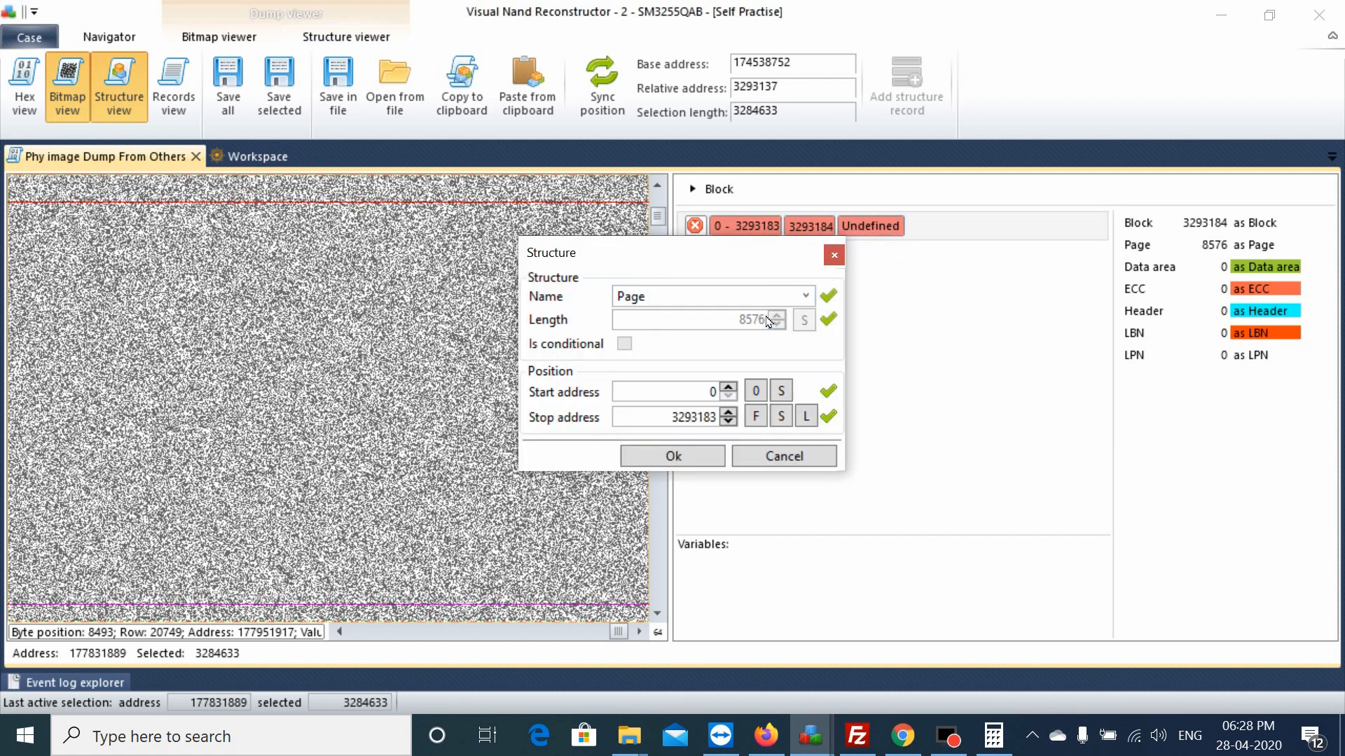
click(806, 418)
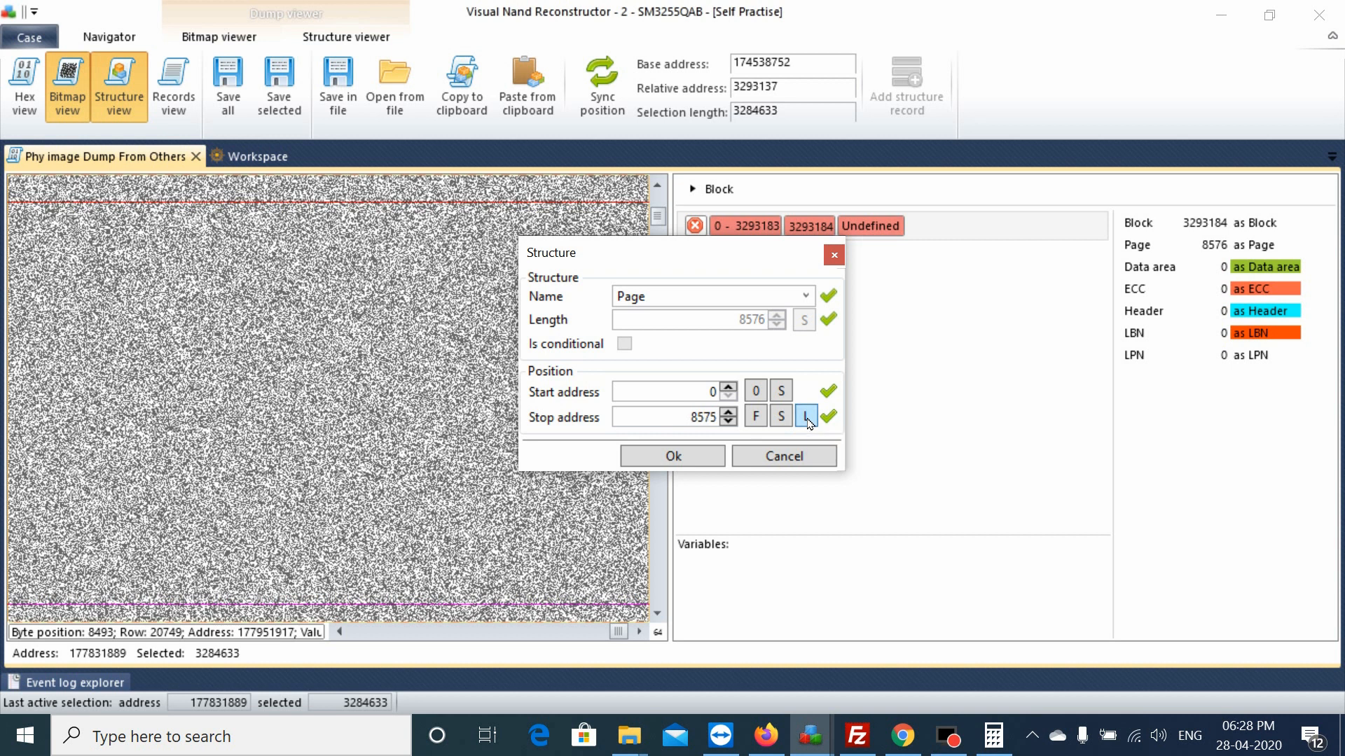
click(709, 459)
right_click(893, 230)
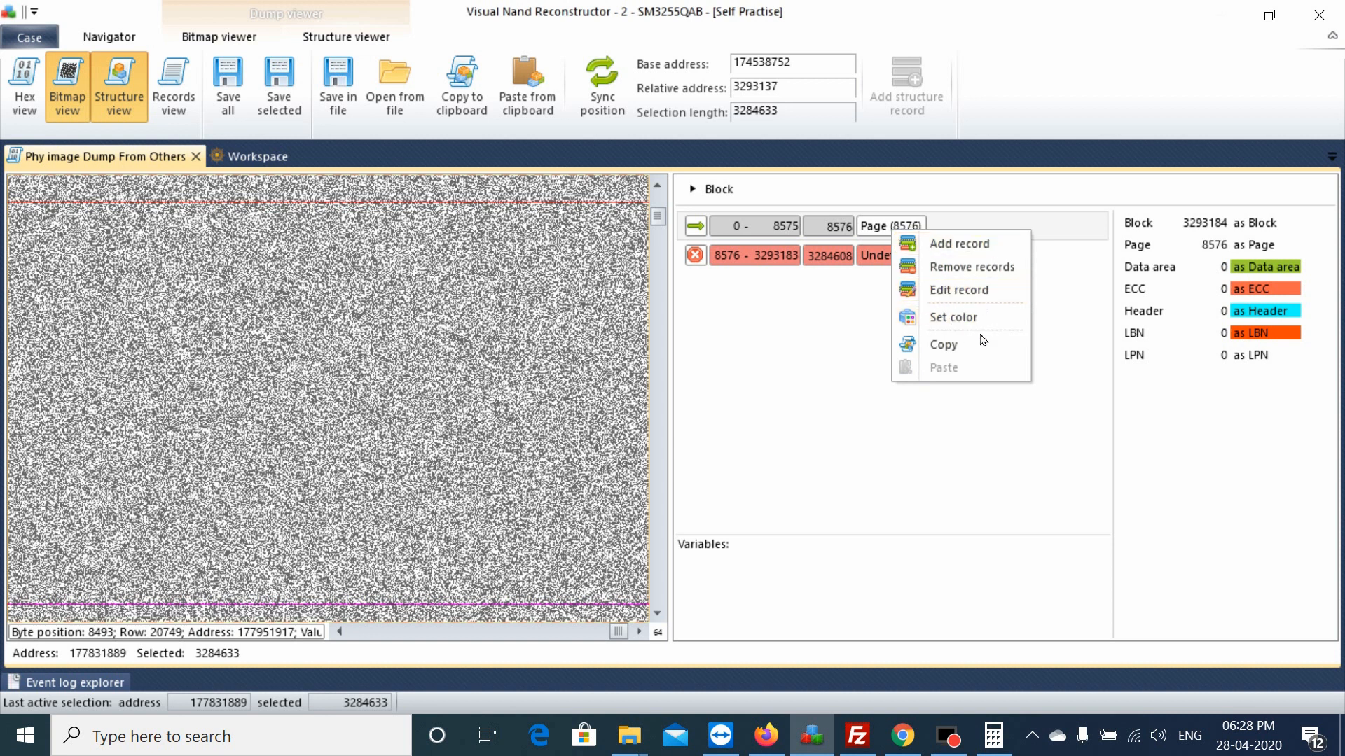
click(983, 274)
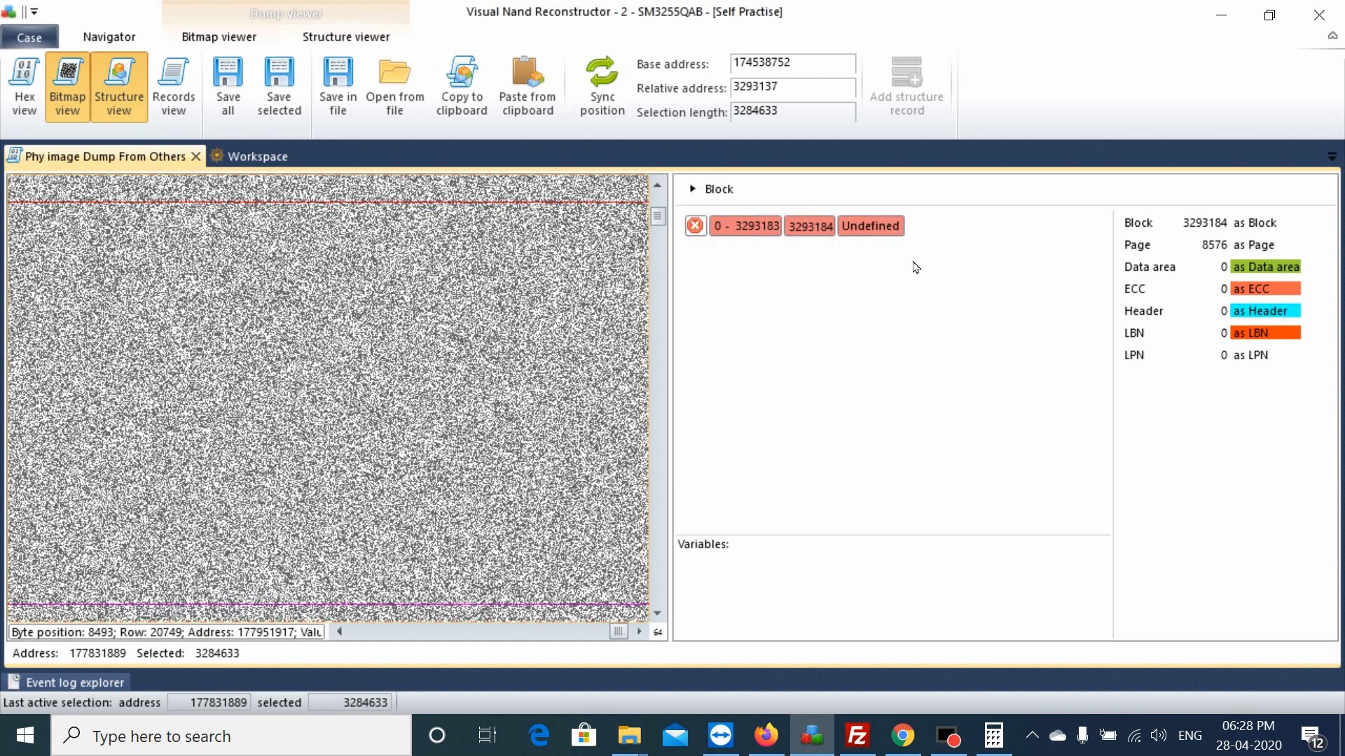
Step: Add a Page record spanning the whole block, addresses 0 to 3293183, inside the Block structure
right_click(725, 229)
click(778, 251)
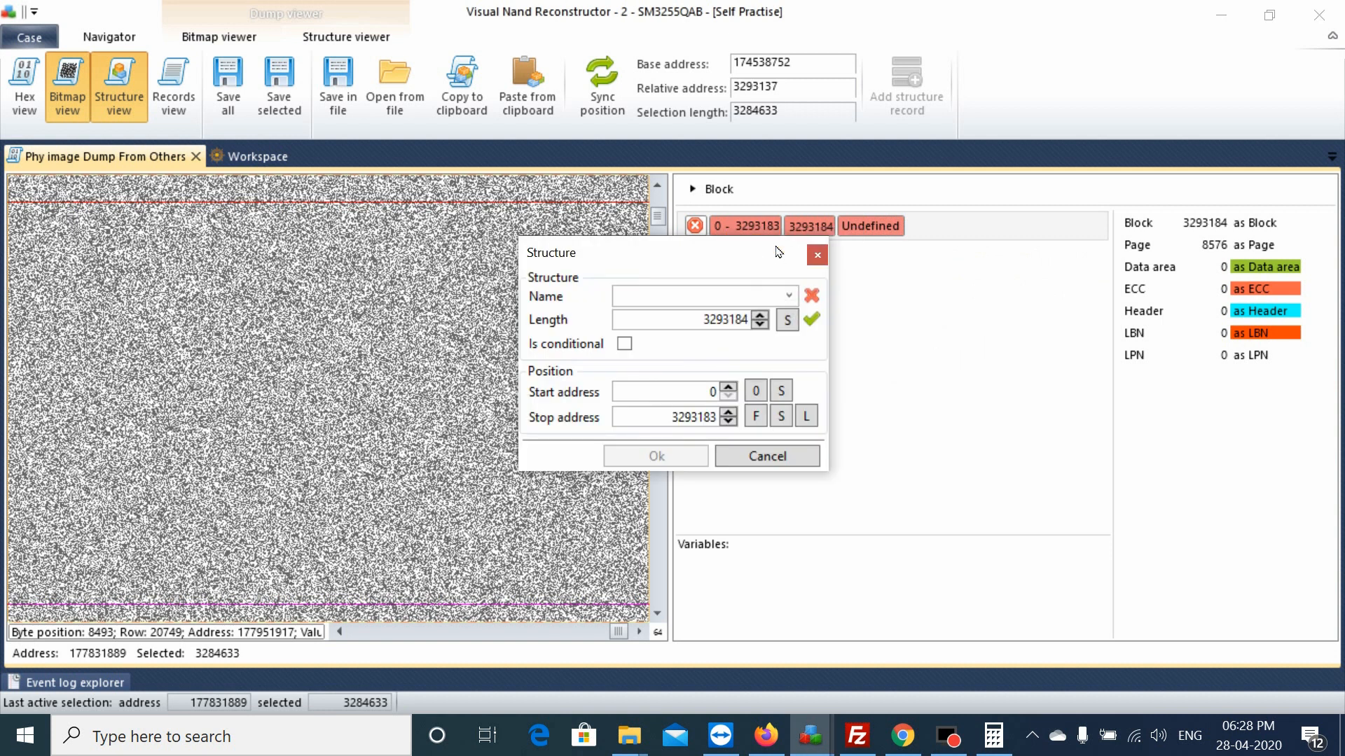
click(788, 295)
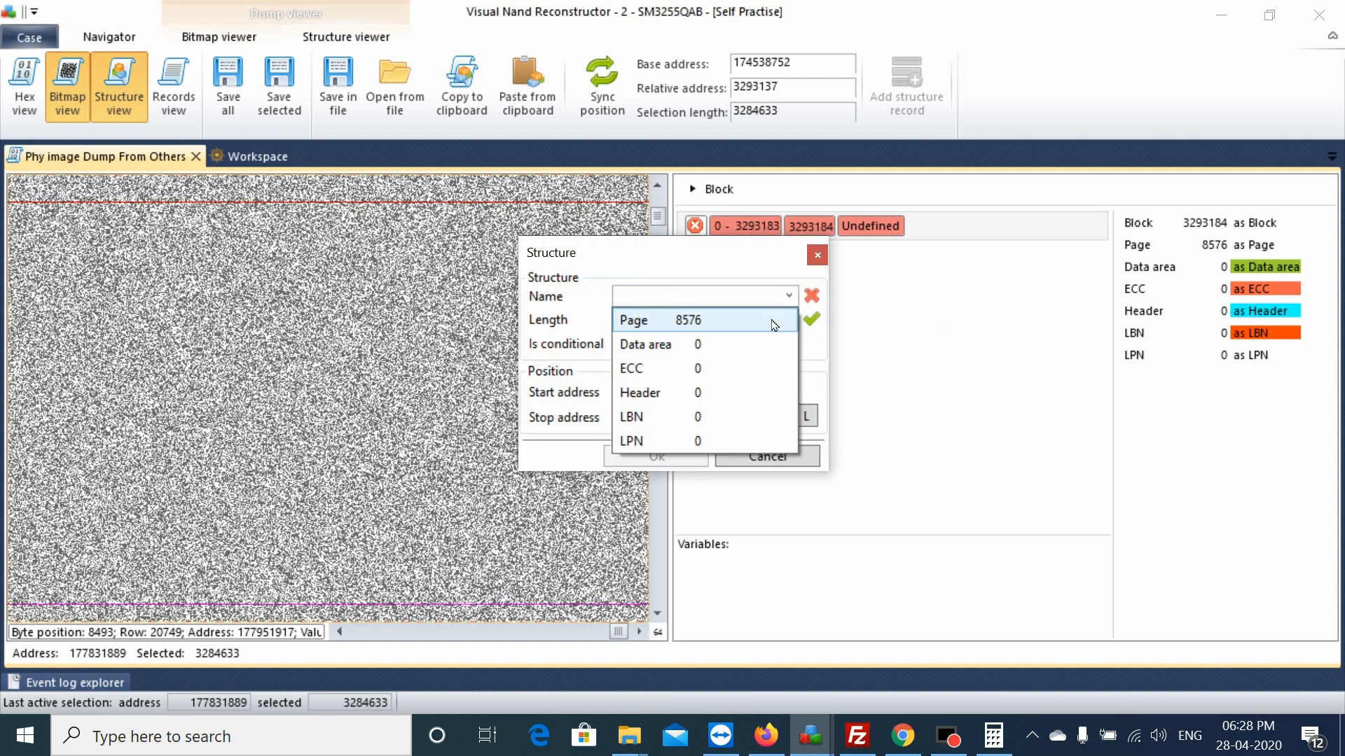
click(781, 318)
click(712, 458)
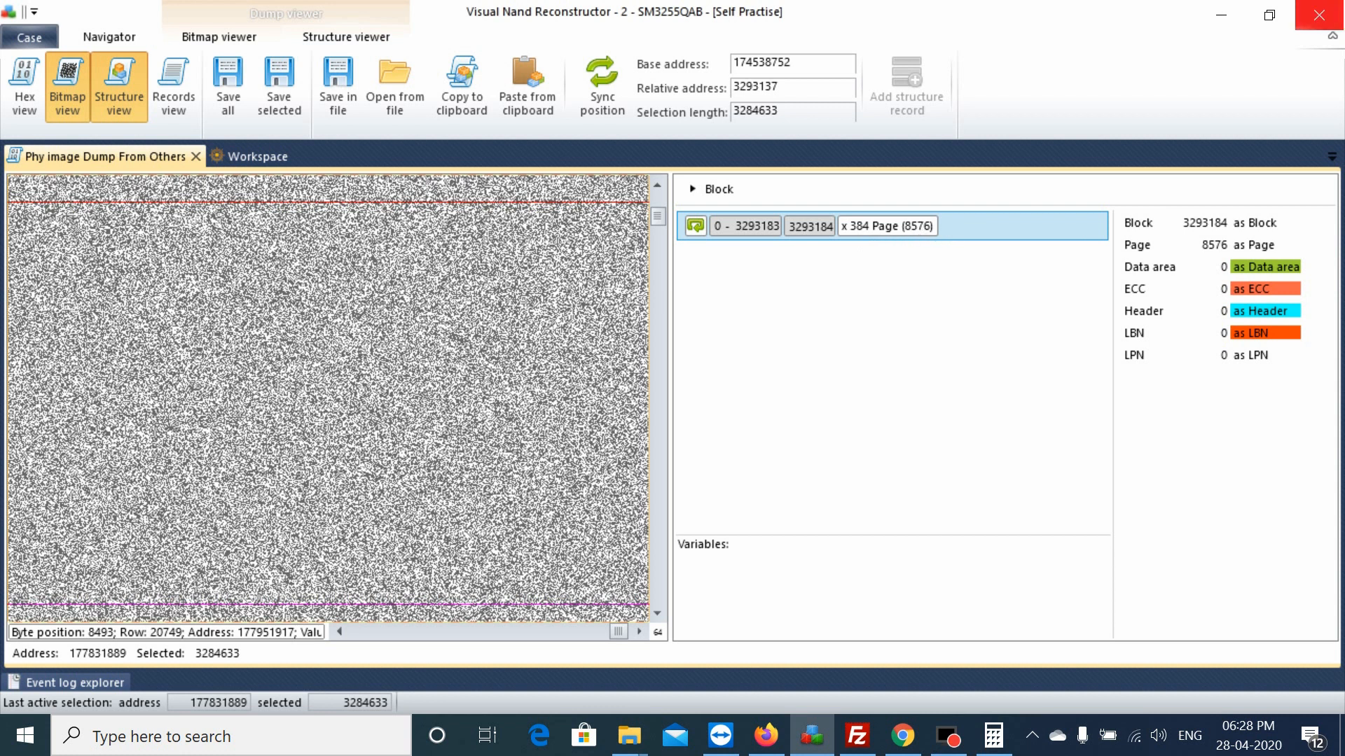
Step: Open the Page record inside the Block structure and set the length of the Data area structure to 1024
drag(607, 632, 350, 643)
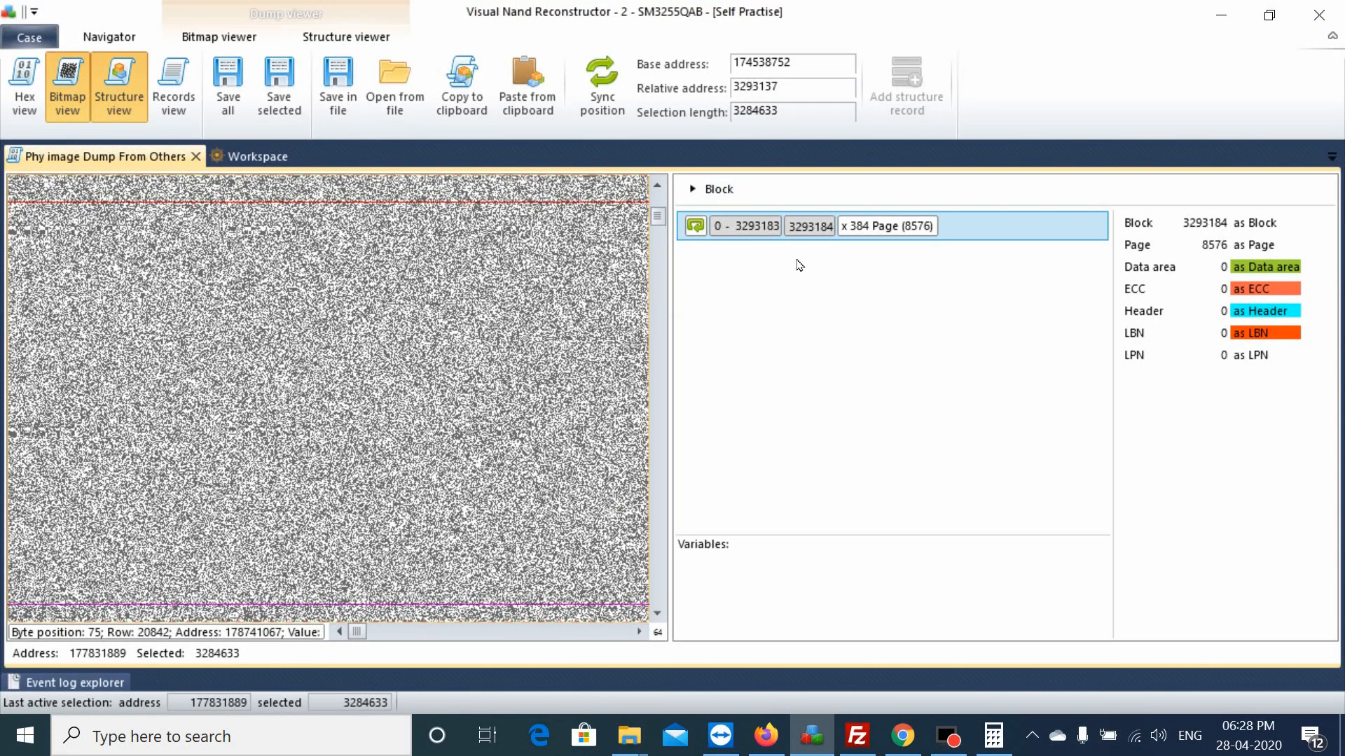
click(796, 232)
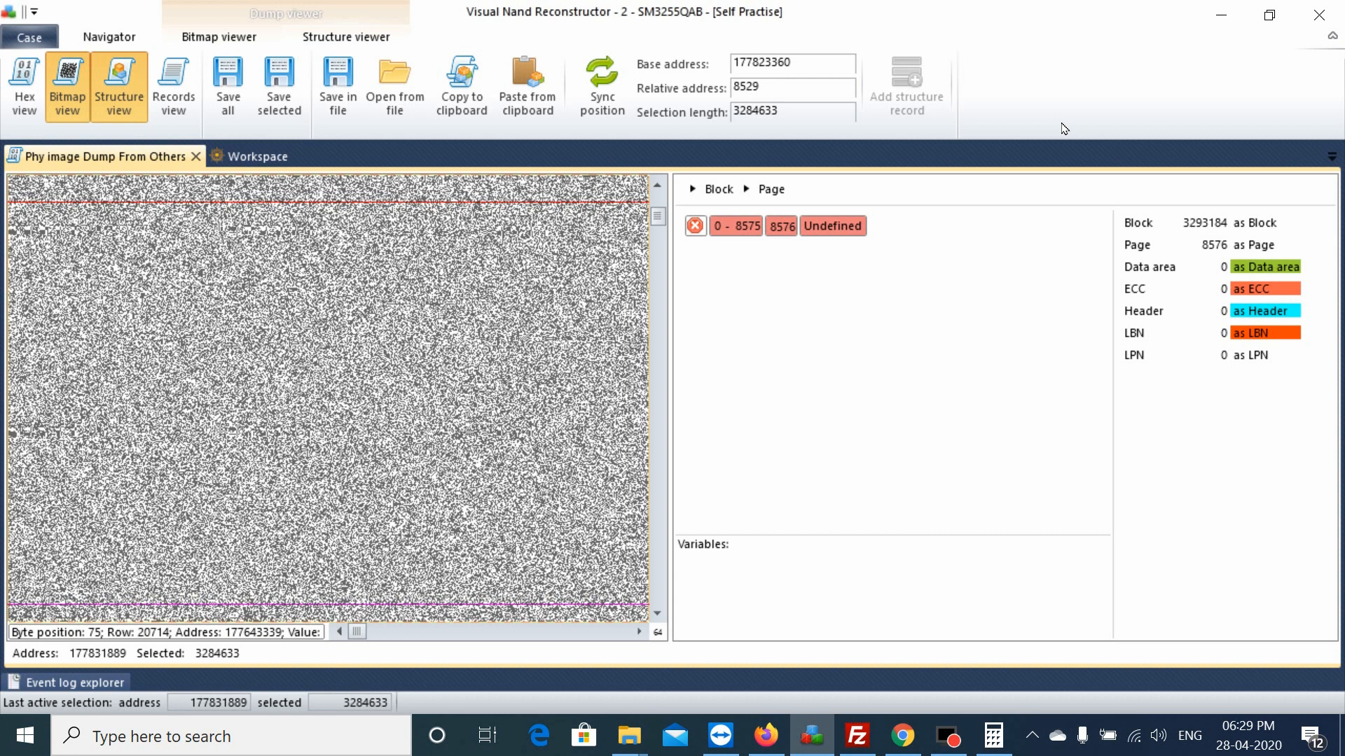
click(1268, 271)
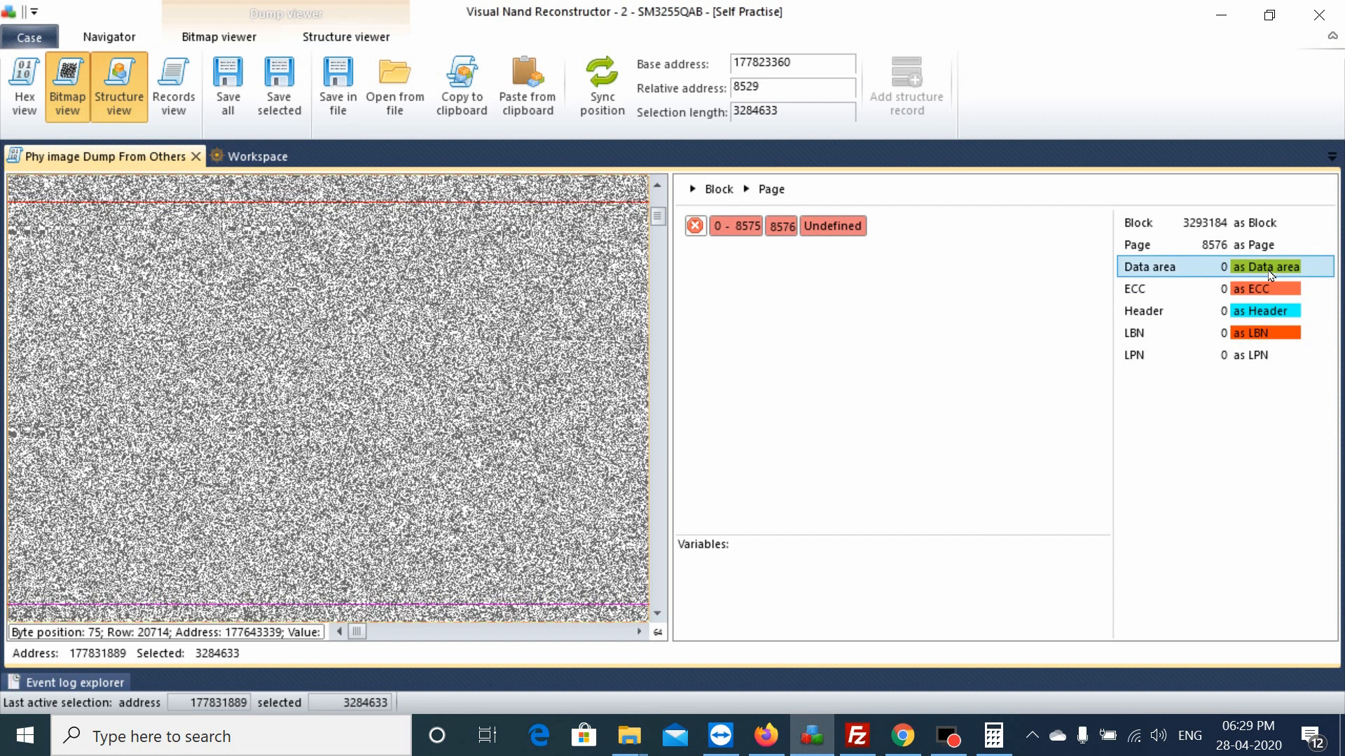
right_click(1270, 275)
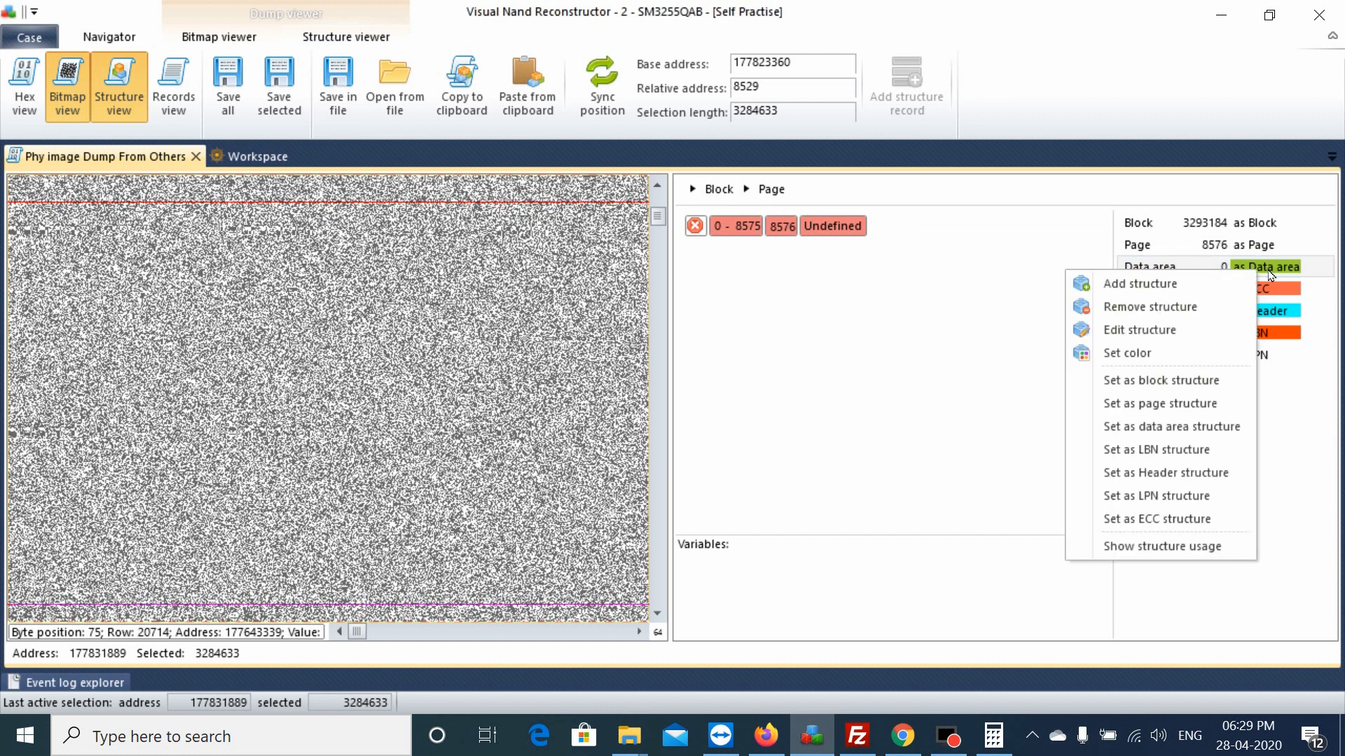
click(1190, 335)
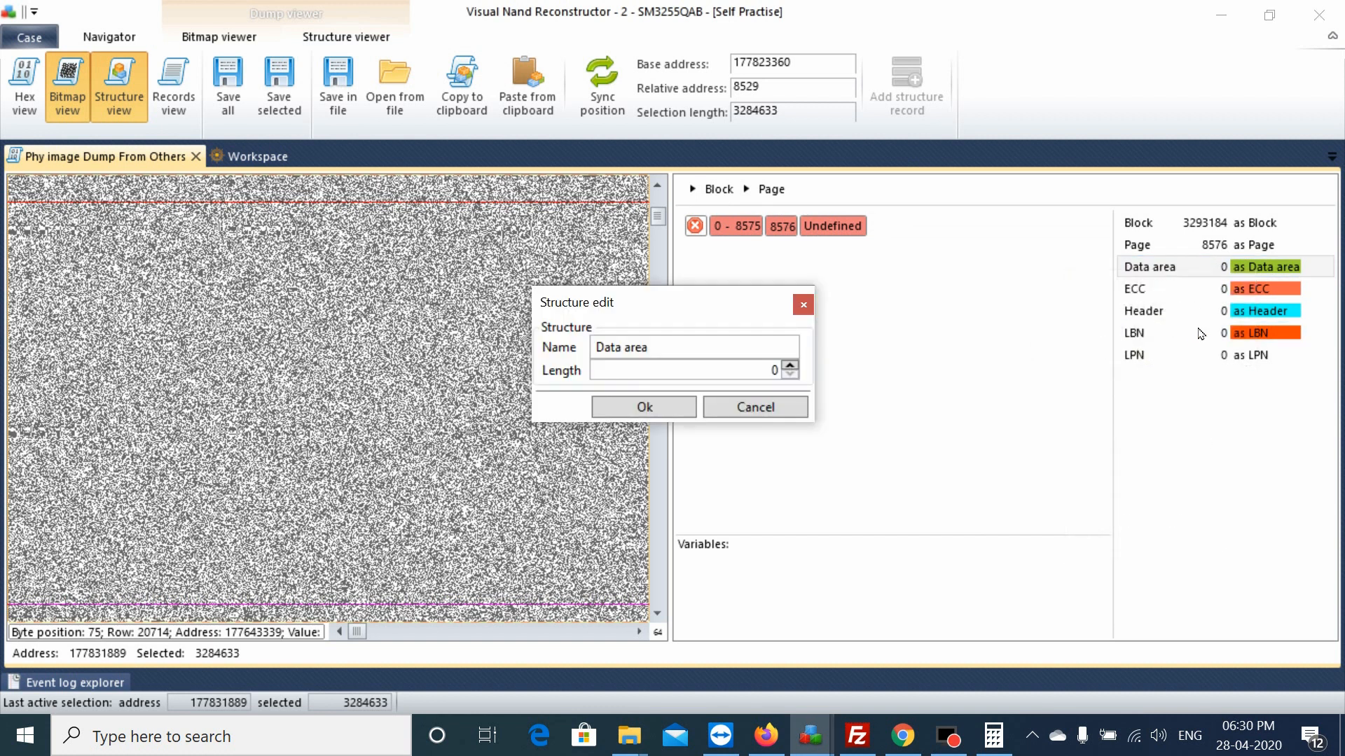
click(778, 371)
text(1024)
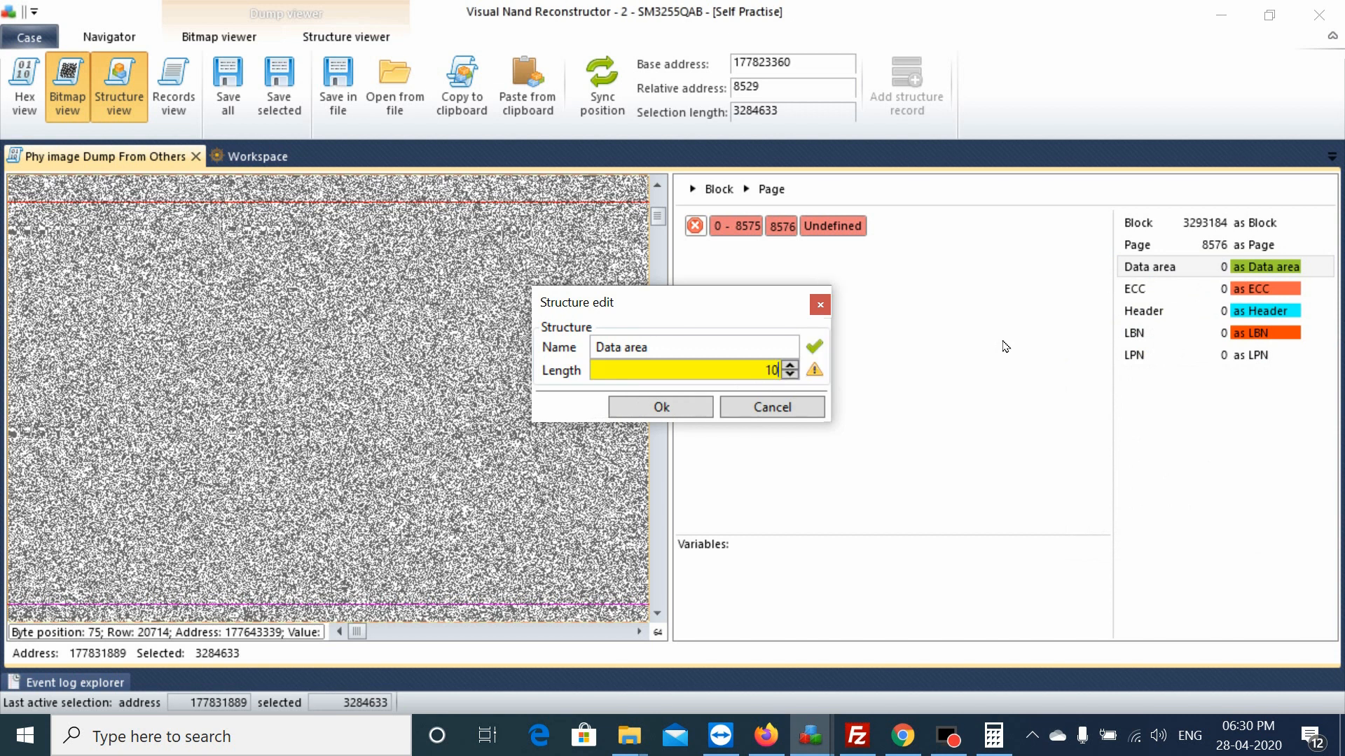
click(688, 412)
click(799, 420)
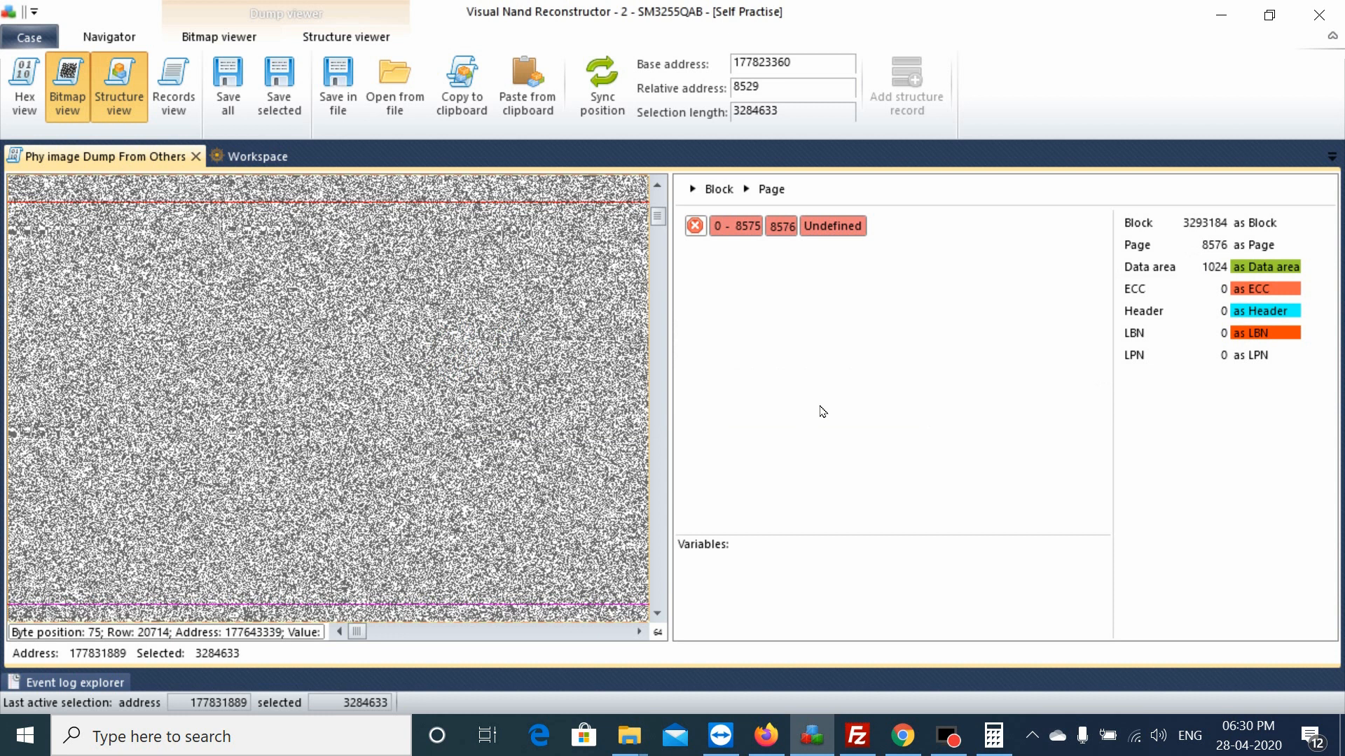
Step: Add a Data area record from address 0 to 1023 inside the Page structure
right_click(841, 234)
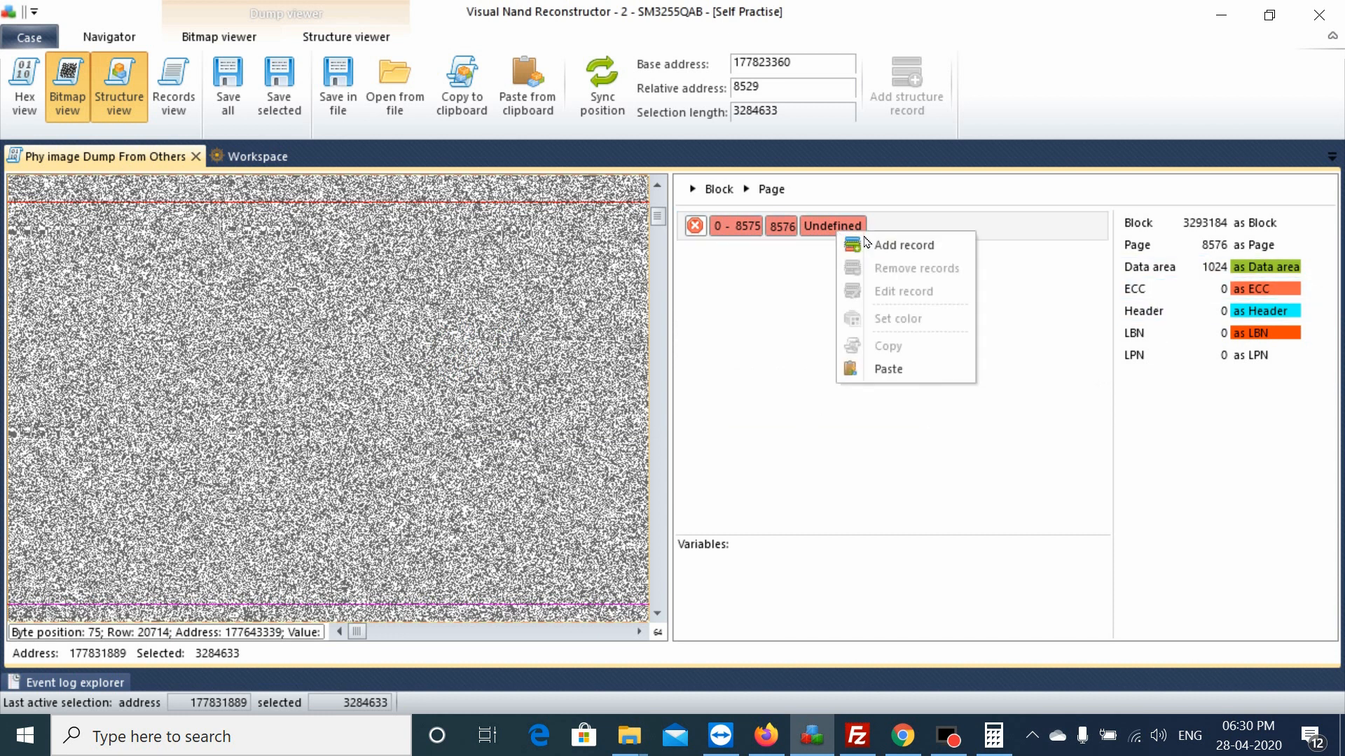
click(871, 243)
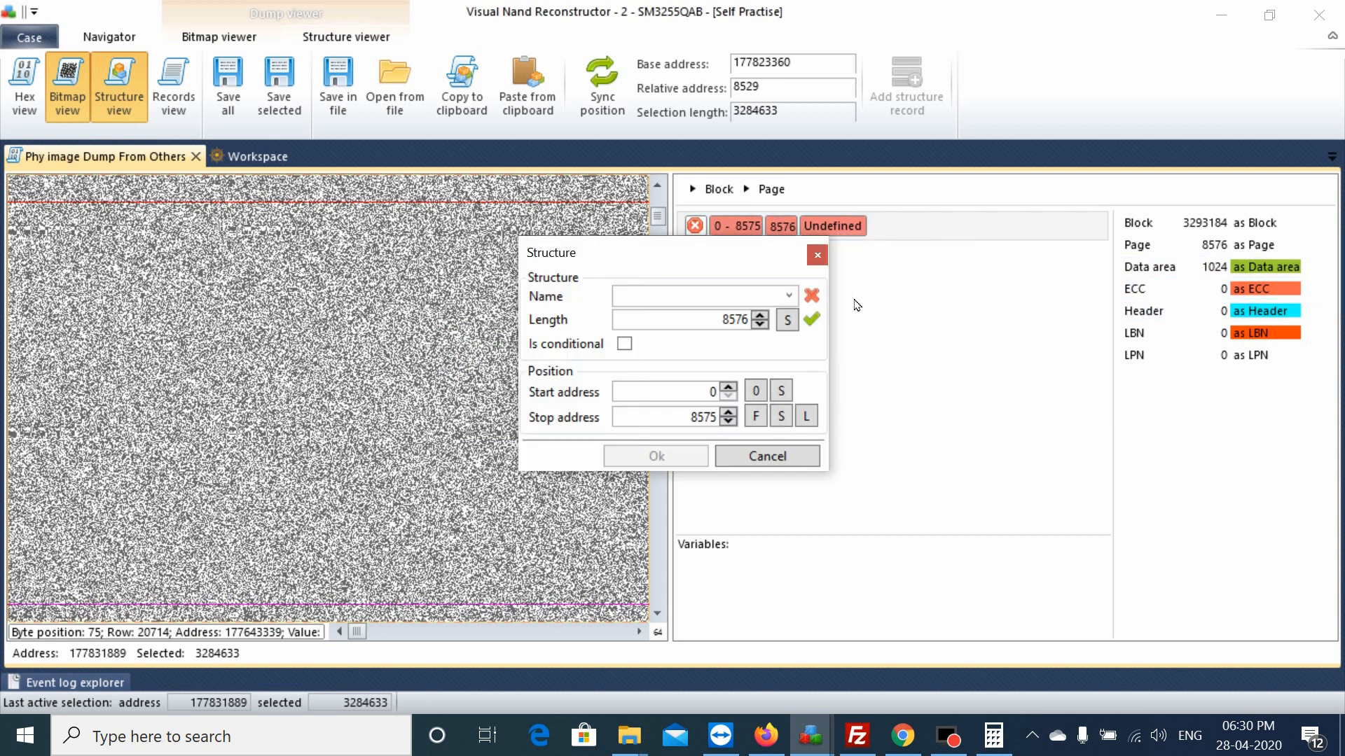
click(789, 296)
click(658, 320)
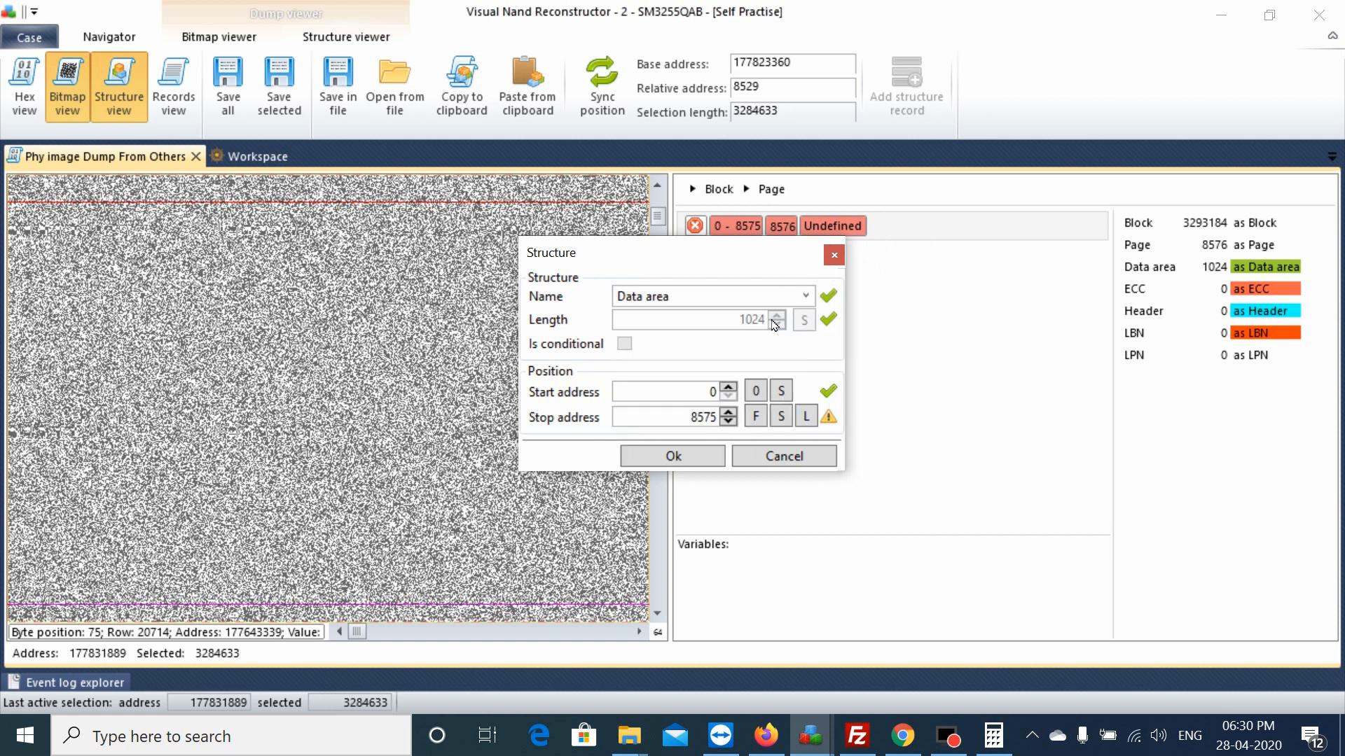
click(806, 418)
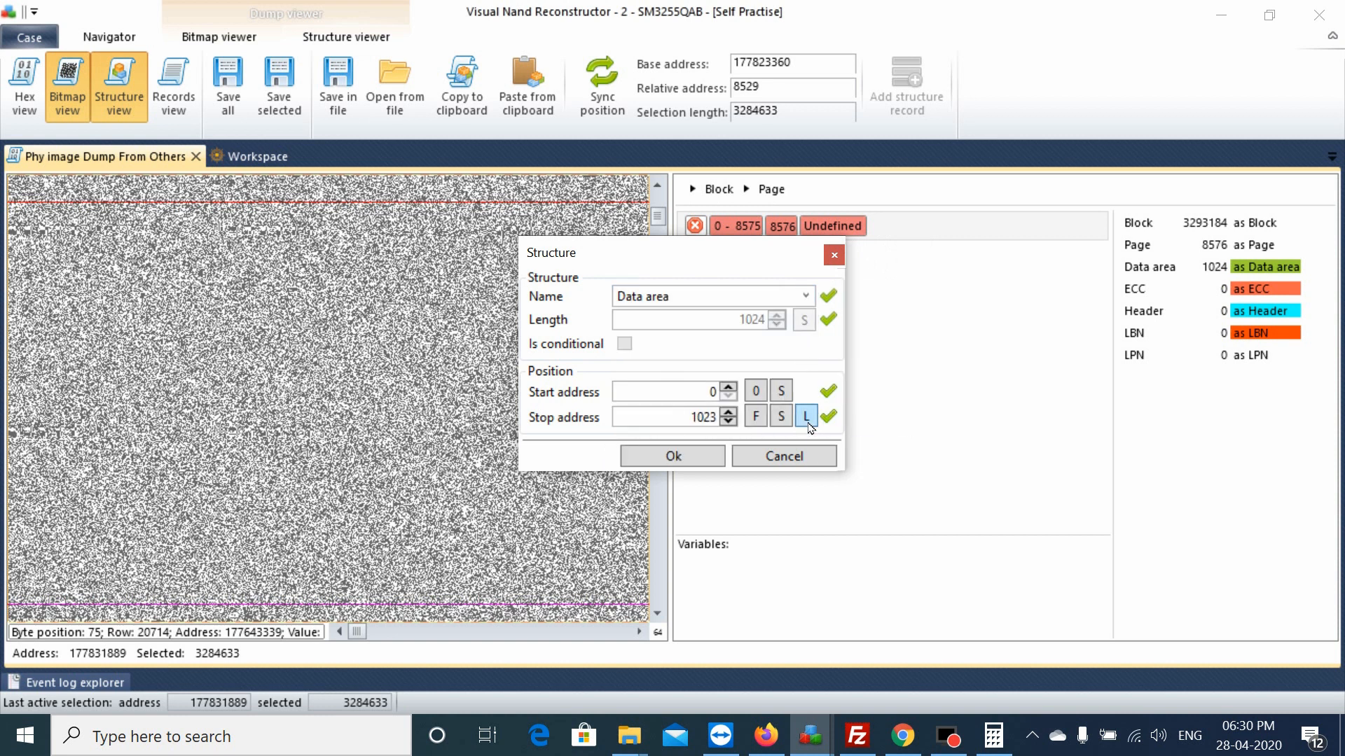
click(694, 457)
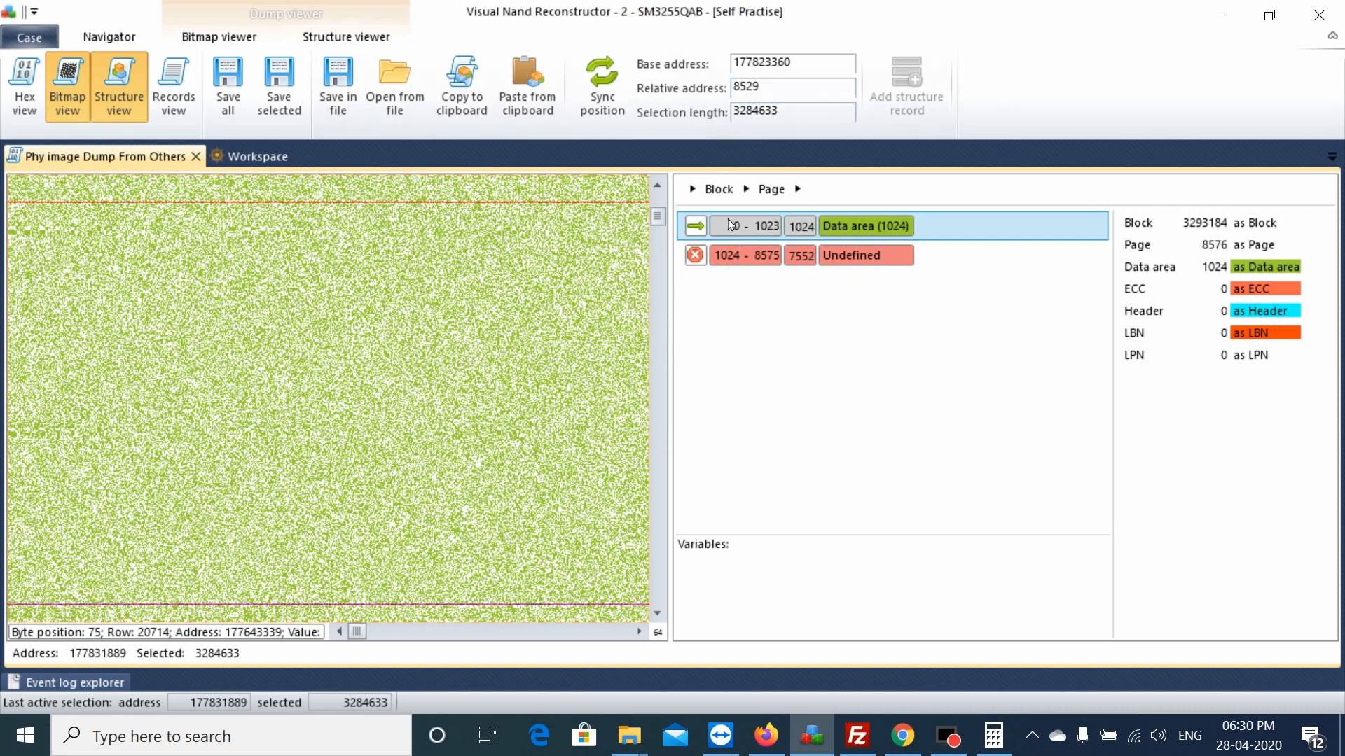
Step: Hide the structure view and examine the bitmap along the page to locate where the coloured Data area ends
click(120, 88)
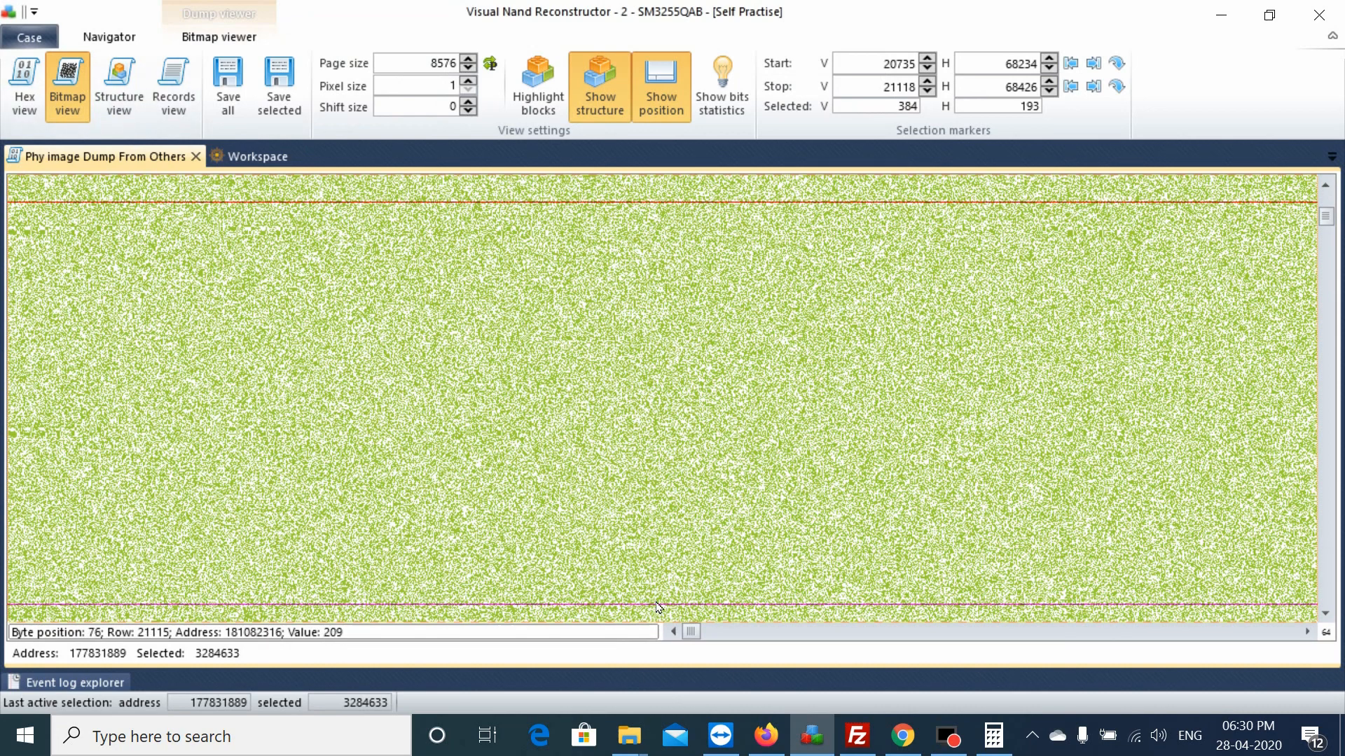
click(782, 460)
click(522, 308)
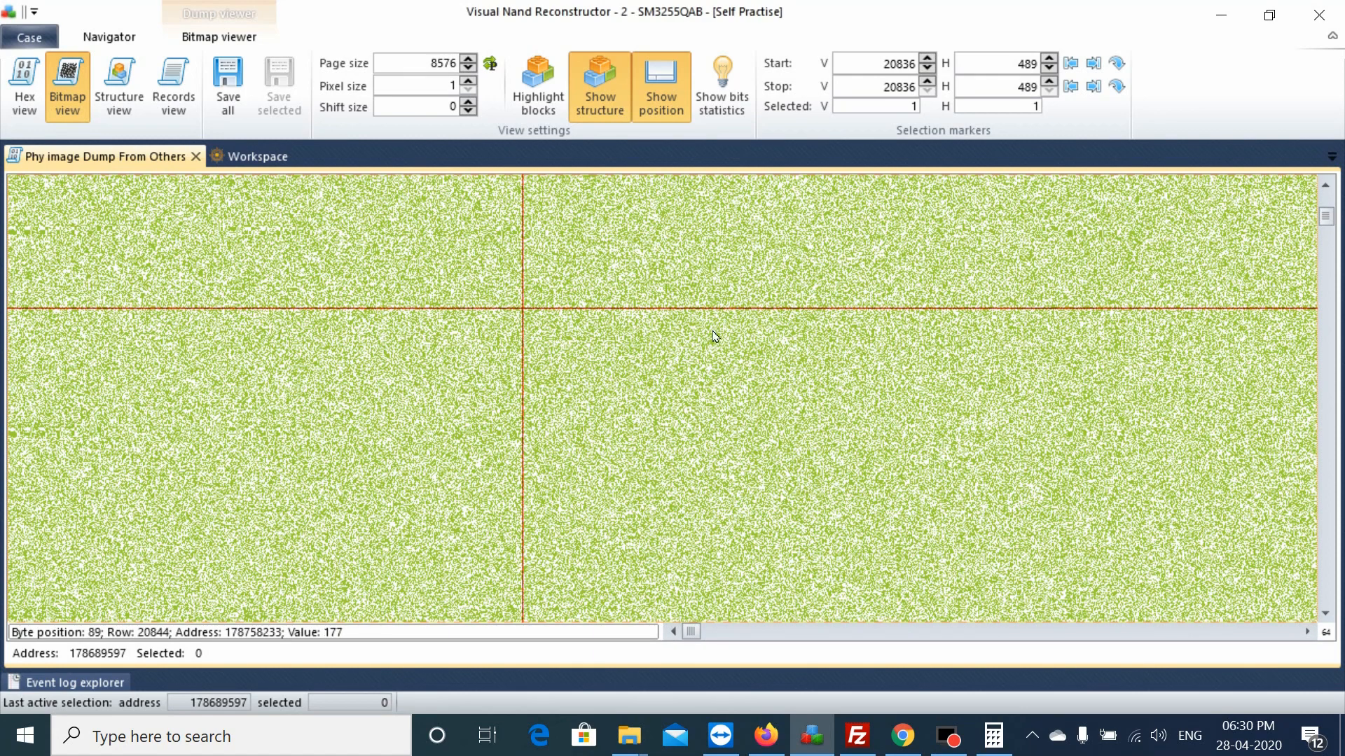
drag(694, 638, 720, 640)
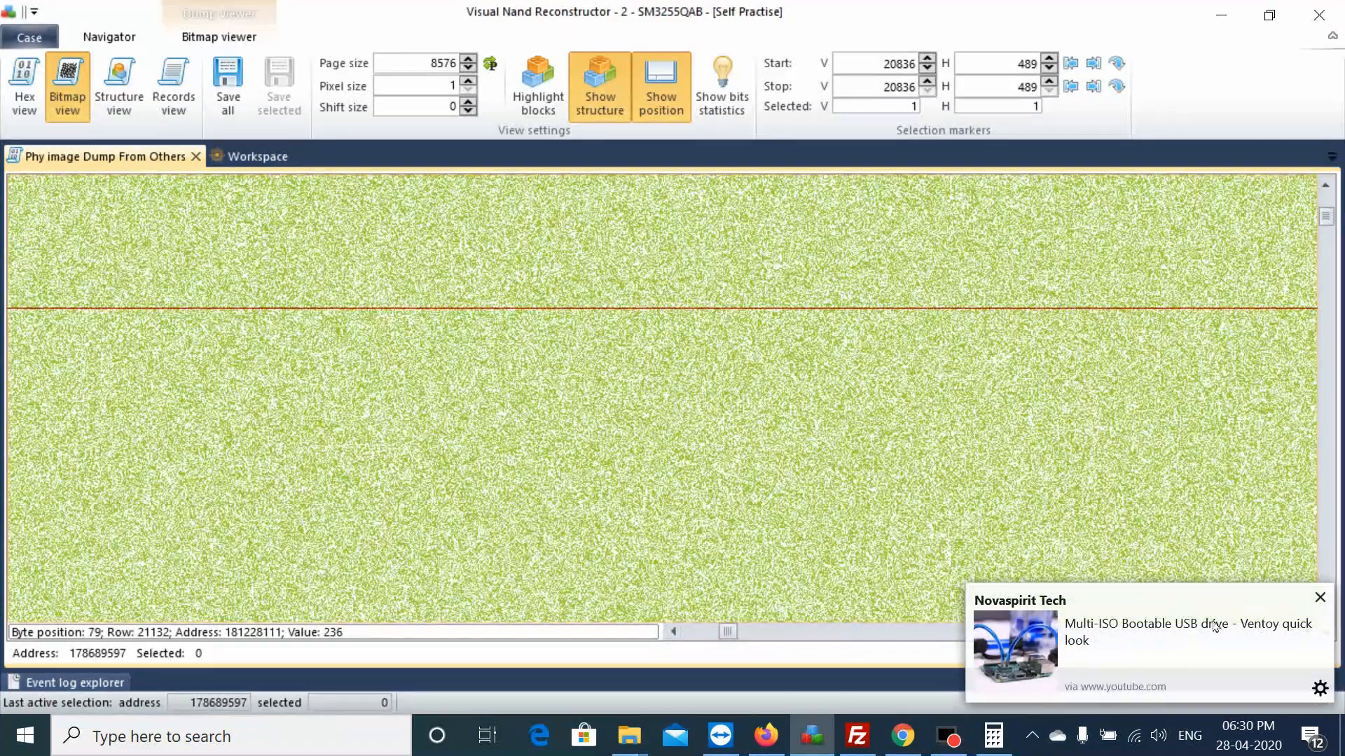
click(1316, 602)
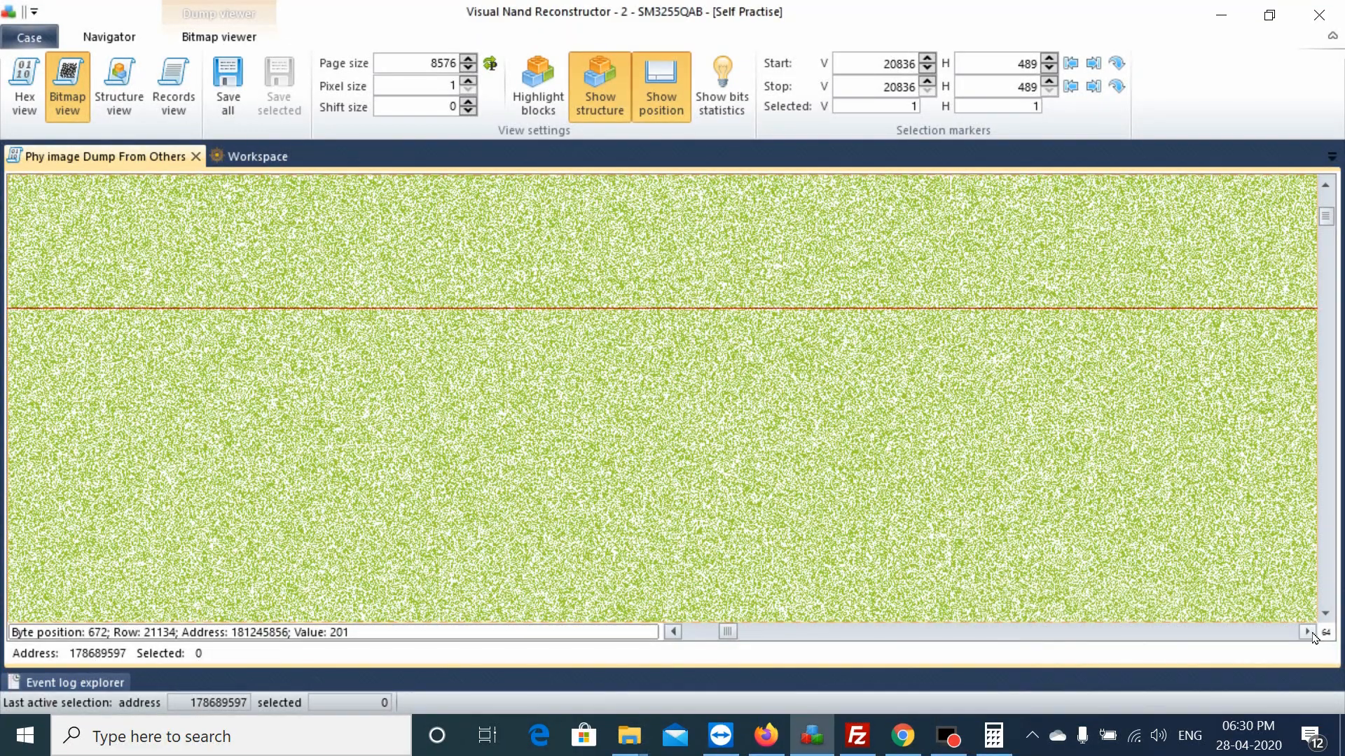
click(1313, 633)
click(1312, 633)
click(1312, 633)
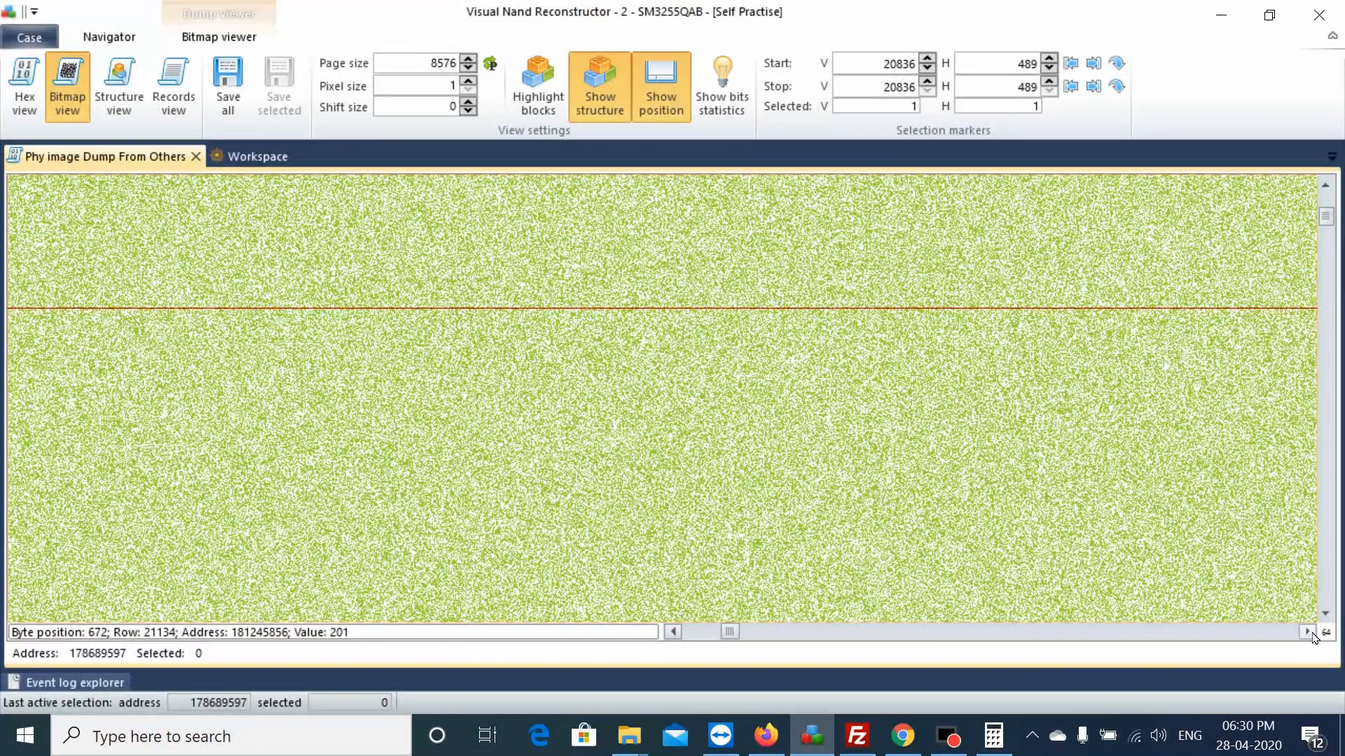
click(1312, 633)
click(1312, 633)
click(1312, 633)
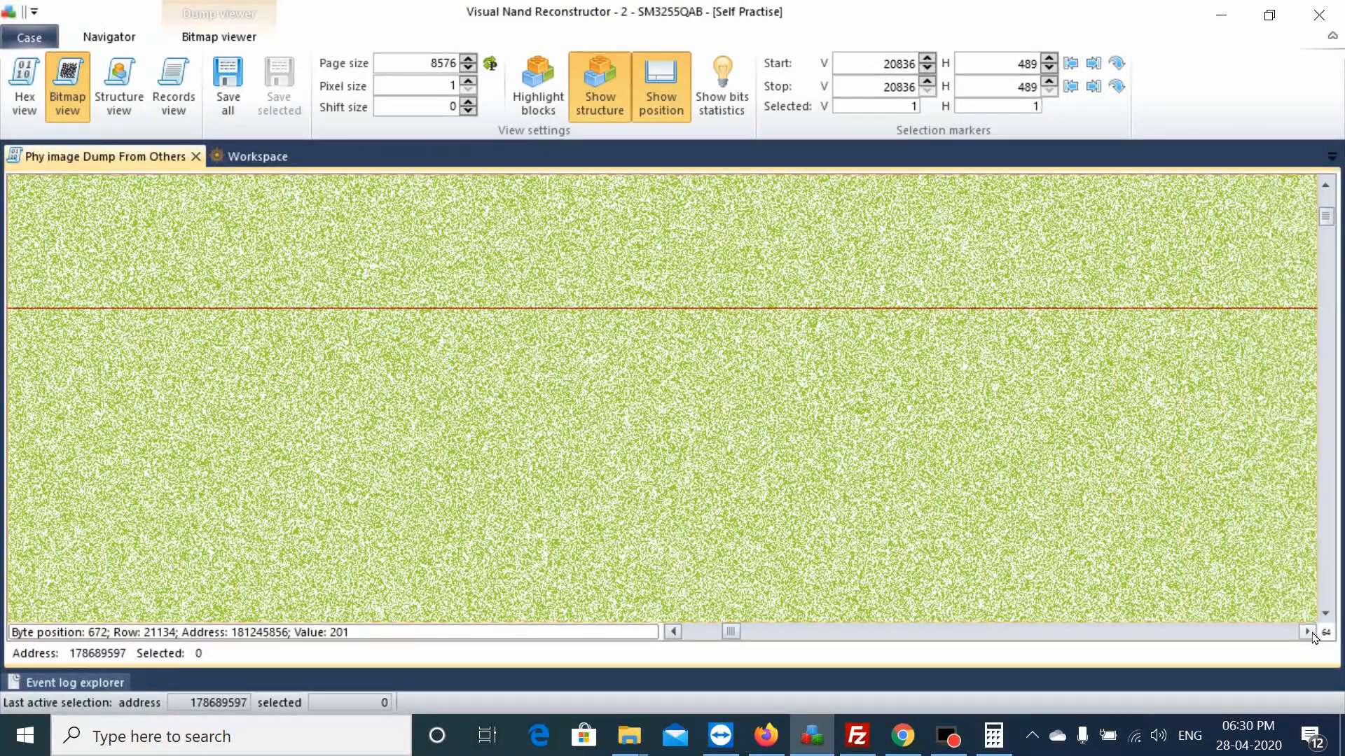
click(1313, 633)
click(1312, 633)
click(1313, 633)
click(1312, 633)
click(1313, 633)
click(1312, 633)
click(1312, 633)
click(1313, 633)
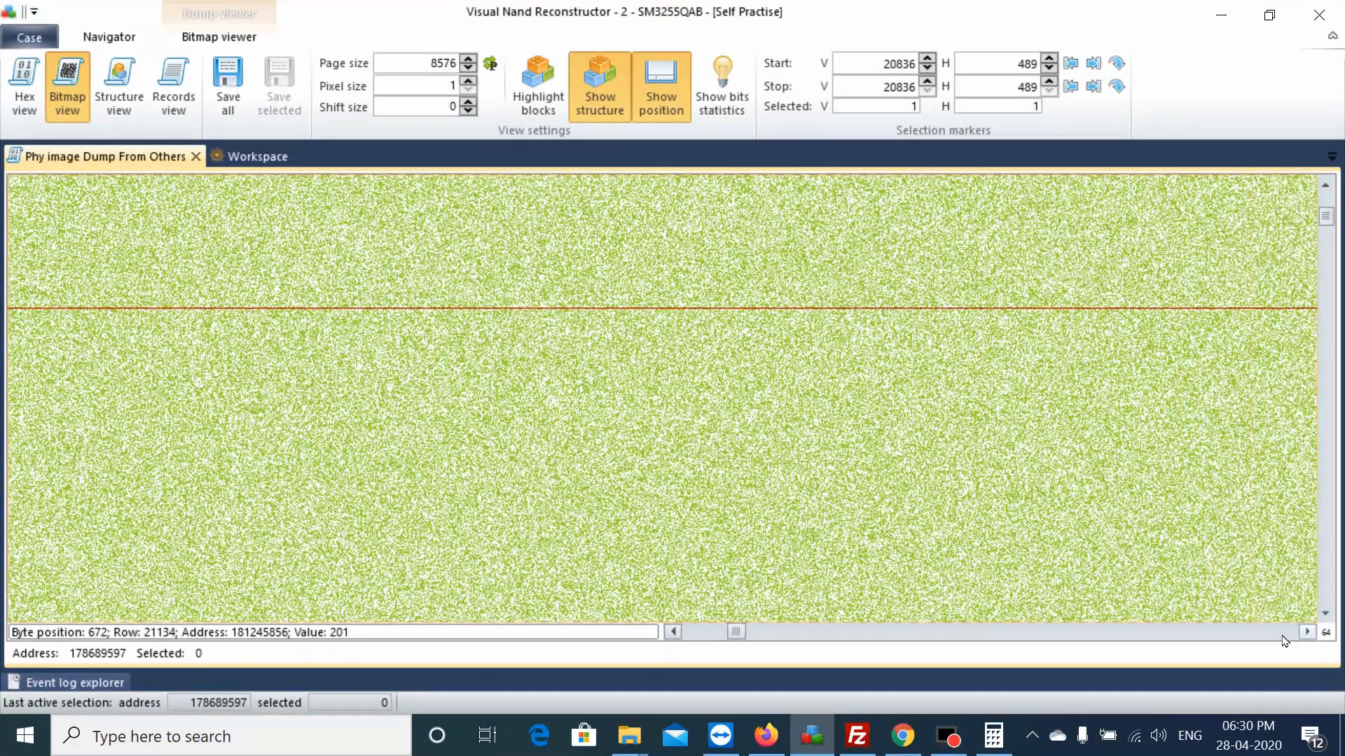
click(1282, 637)
click(1283, 636)
click(1050, 630)
click(748, 639)
click(755, 641)
click(764, 643)
click(783, 642)
click(799, 642)
click(826, 643)
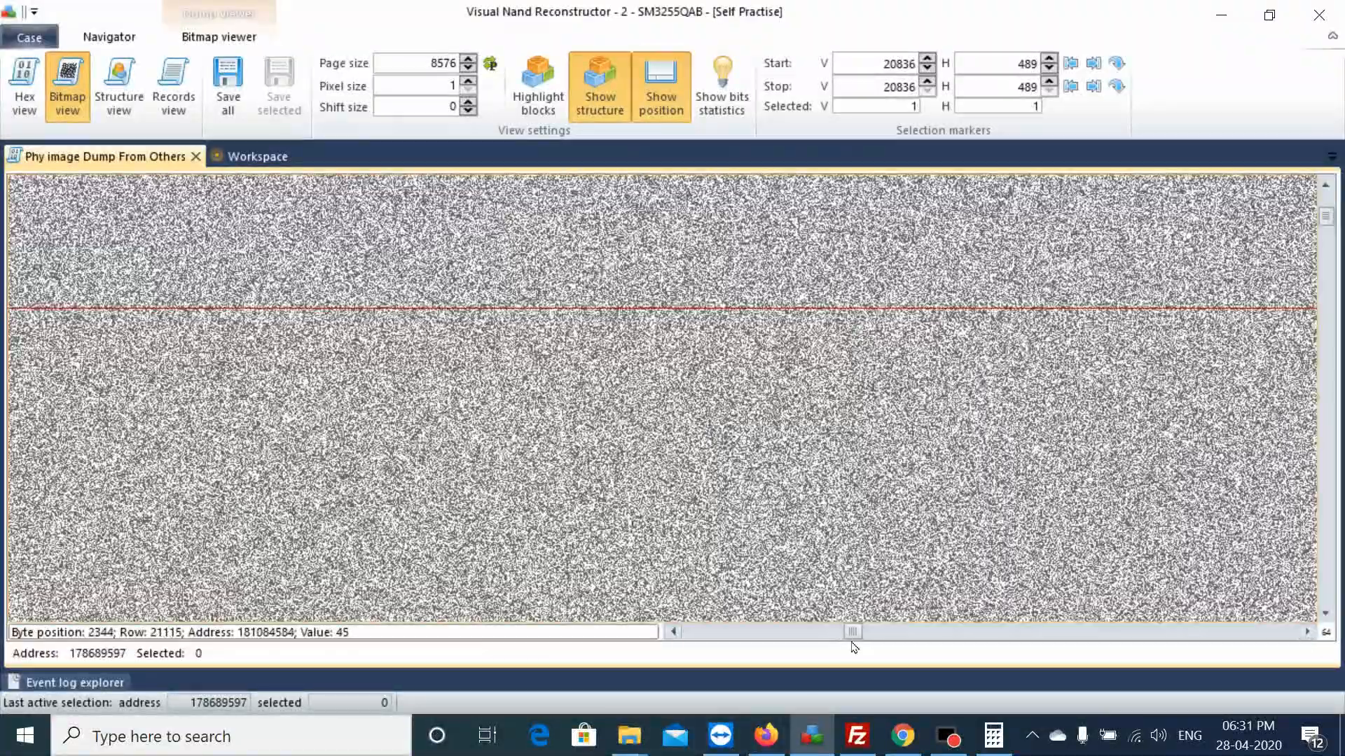
drag(852, 633, 752, 638)
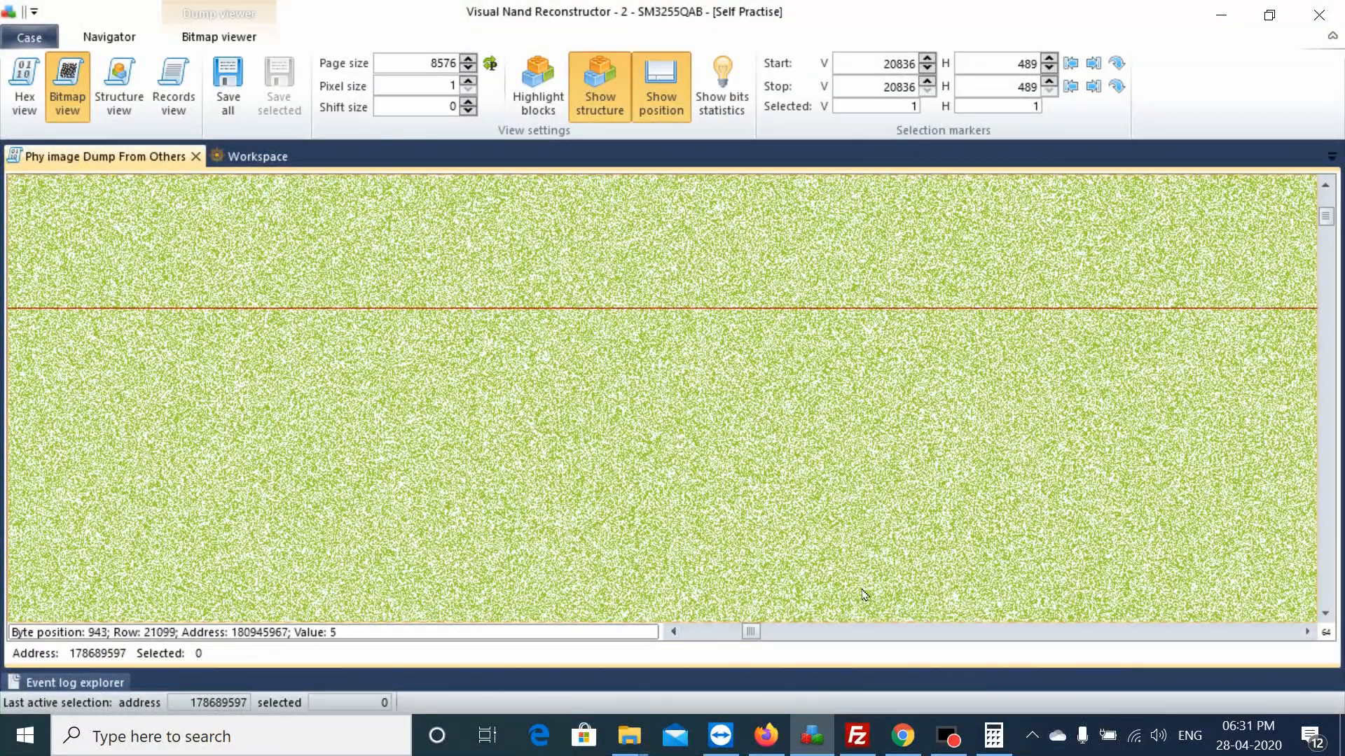
click(815, 638)
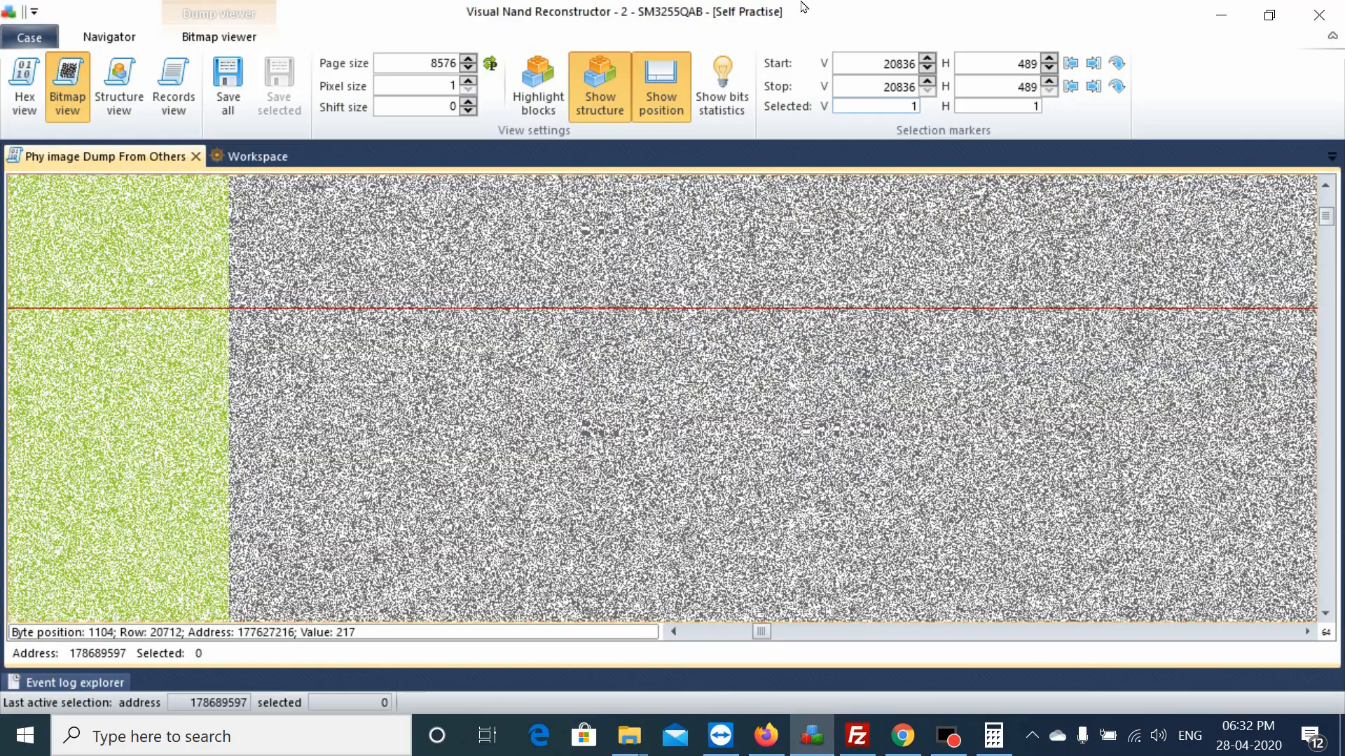
Step: Examine the end of the page in the bitmap, marking where the used bytes stop near byte 8553, and bring up Calculator
drag(764, 637, 1287, 643)
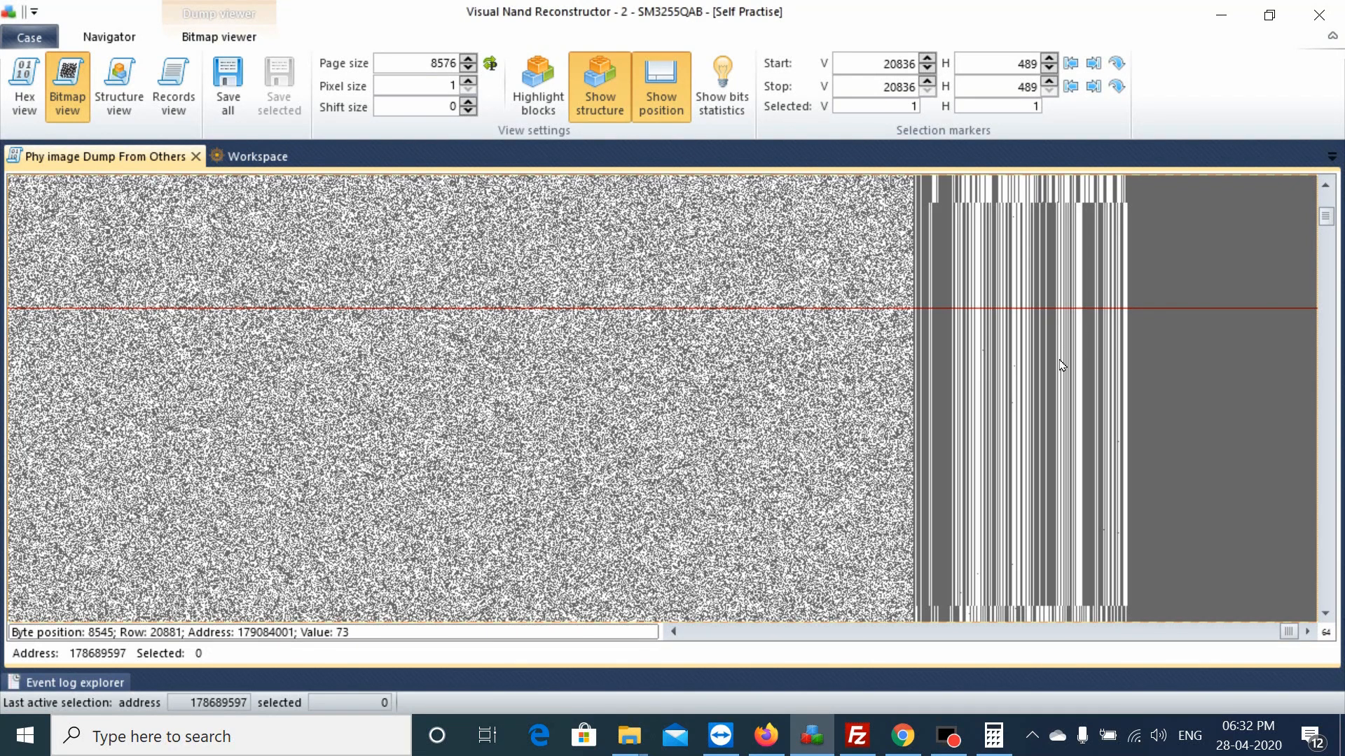
click(1126, 180)
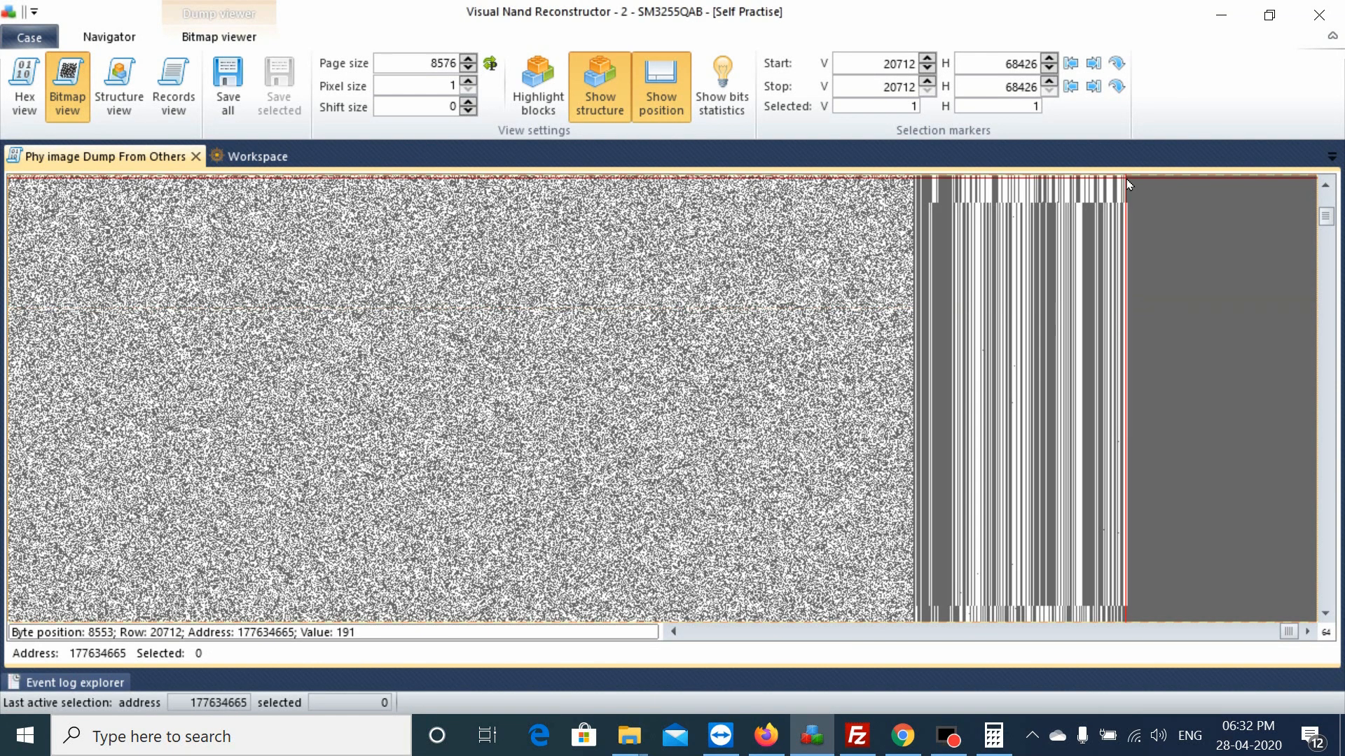
click(1313, 462)
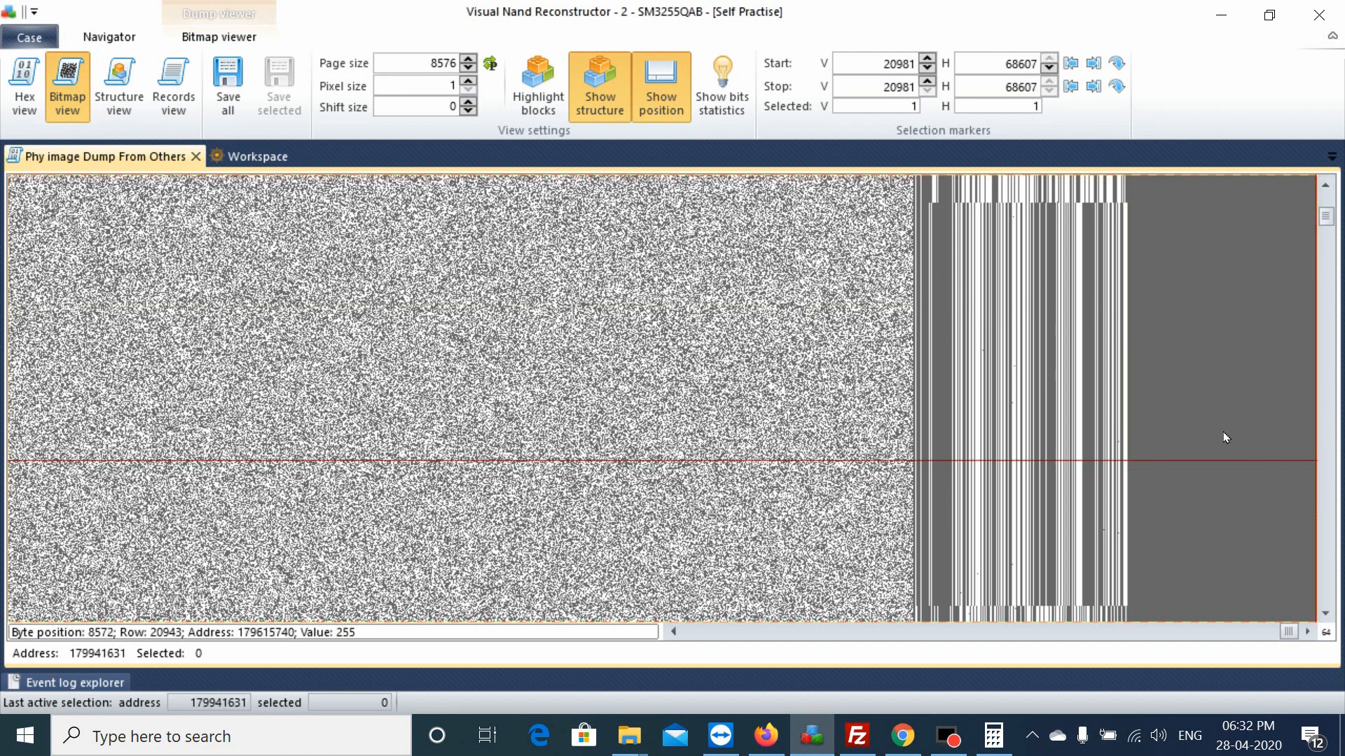
click(1133, 451)
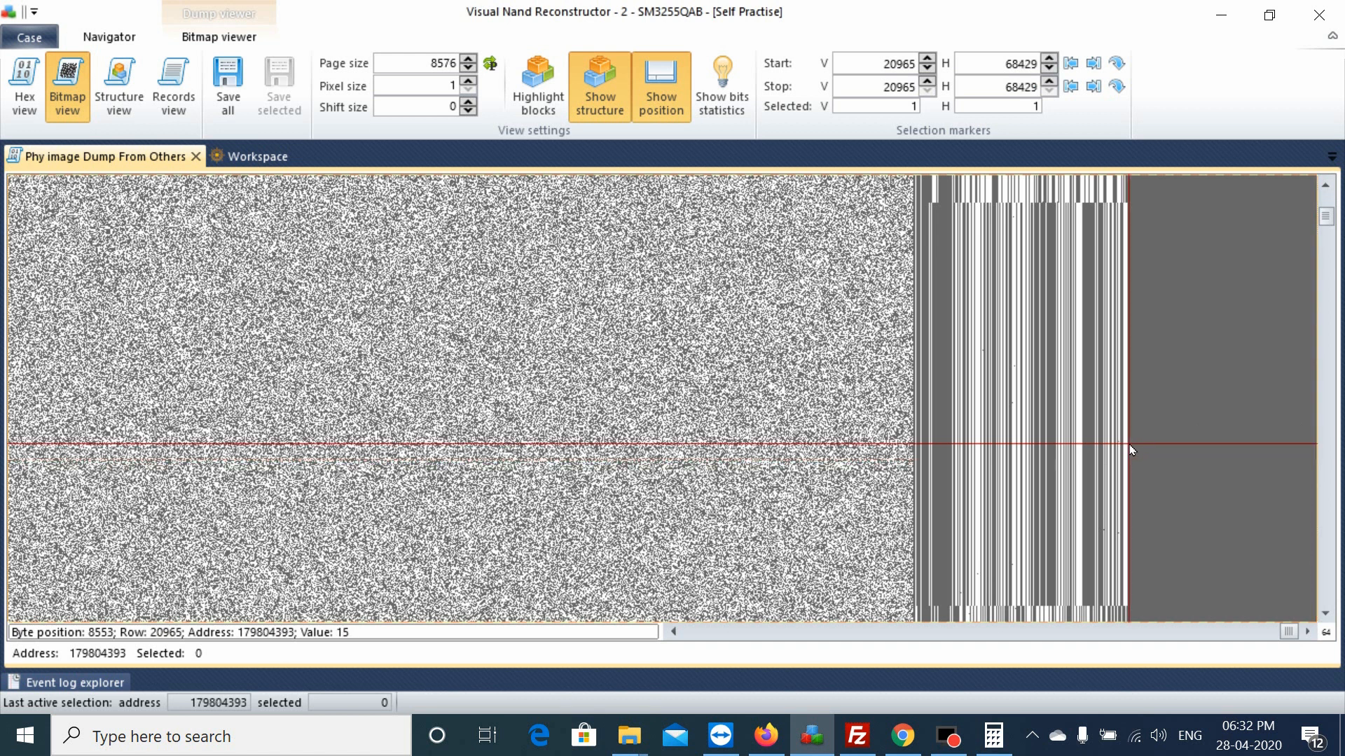
click(1315, 448)
click(1128, 449)
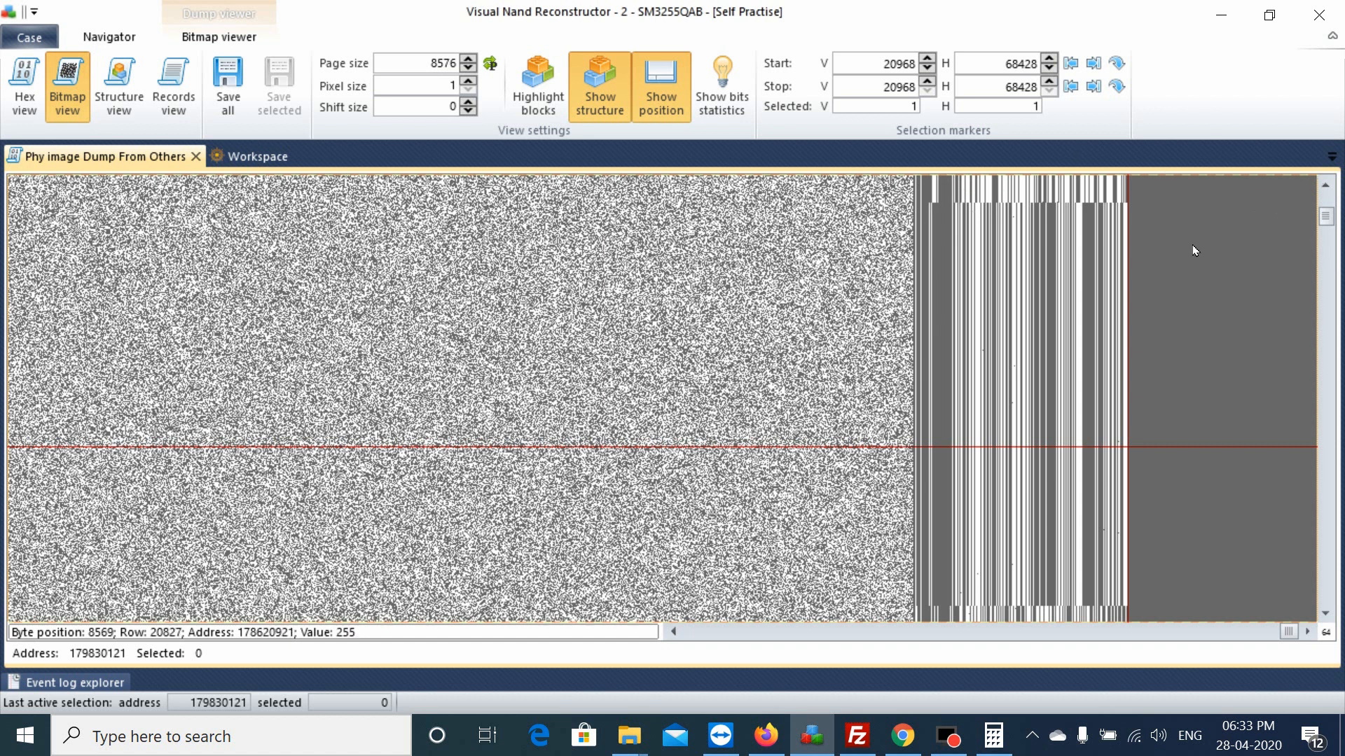
click(993, 735)
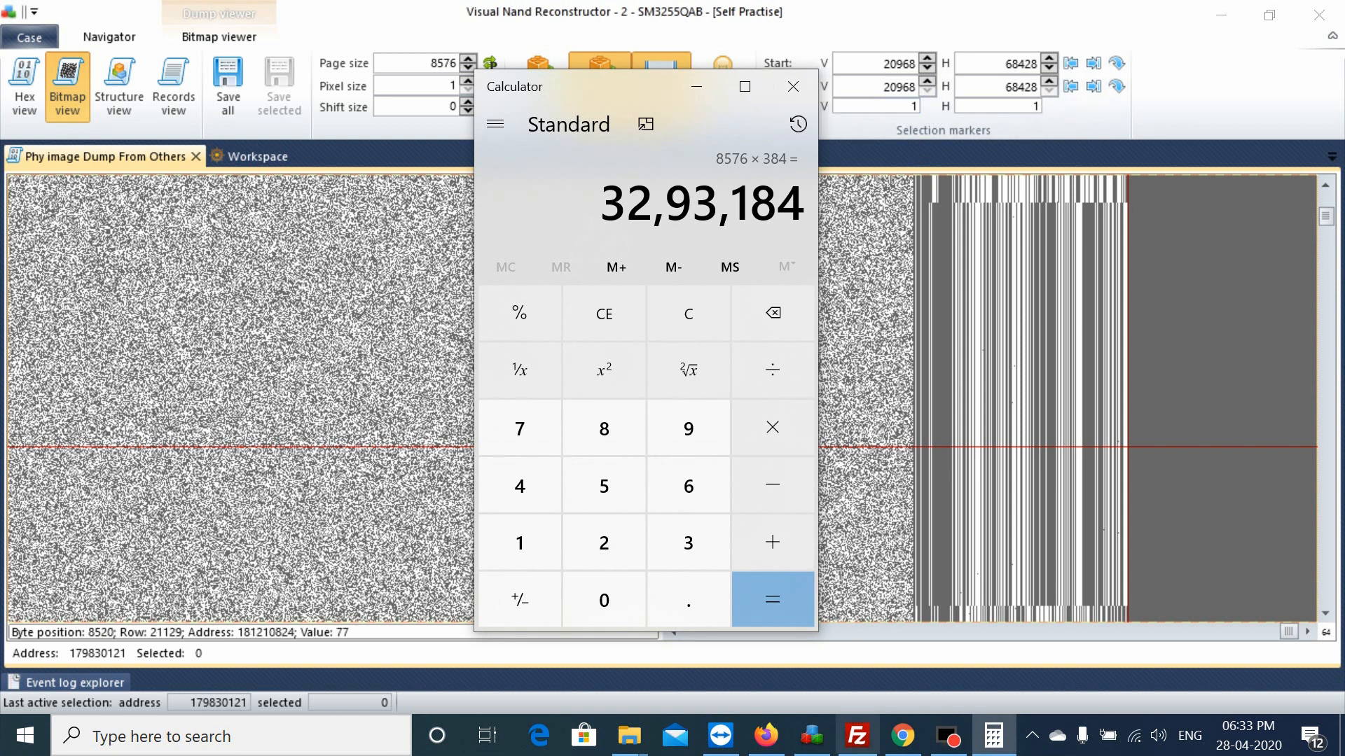
mouse_move(947, 746)
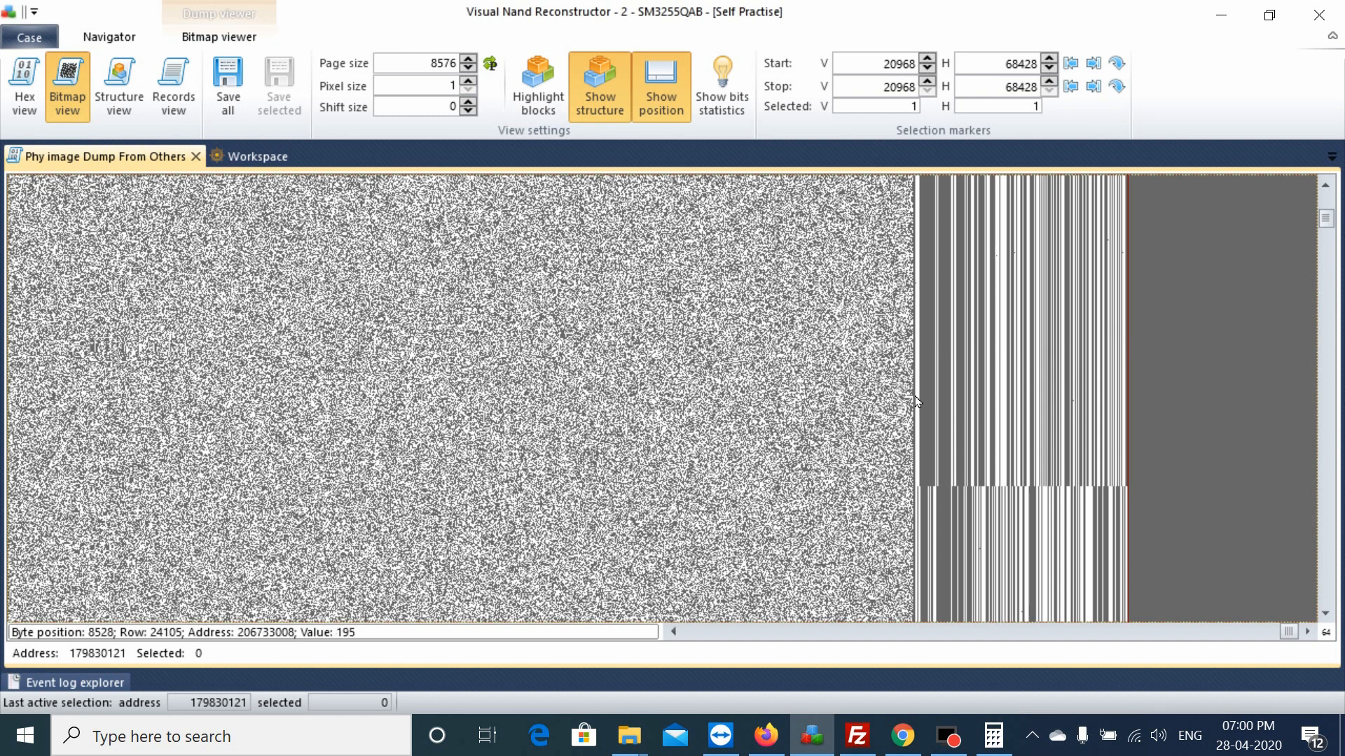
Step: Examine the individual bits where the noisy area gives way to vertical stripes near byte 8528, and follow the stripes along the page
scroll(916, 401, up, 4)
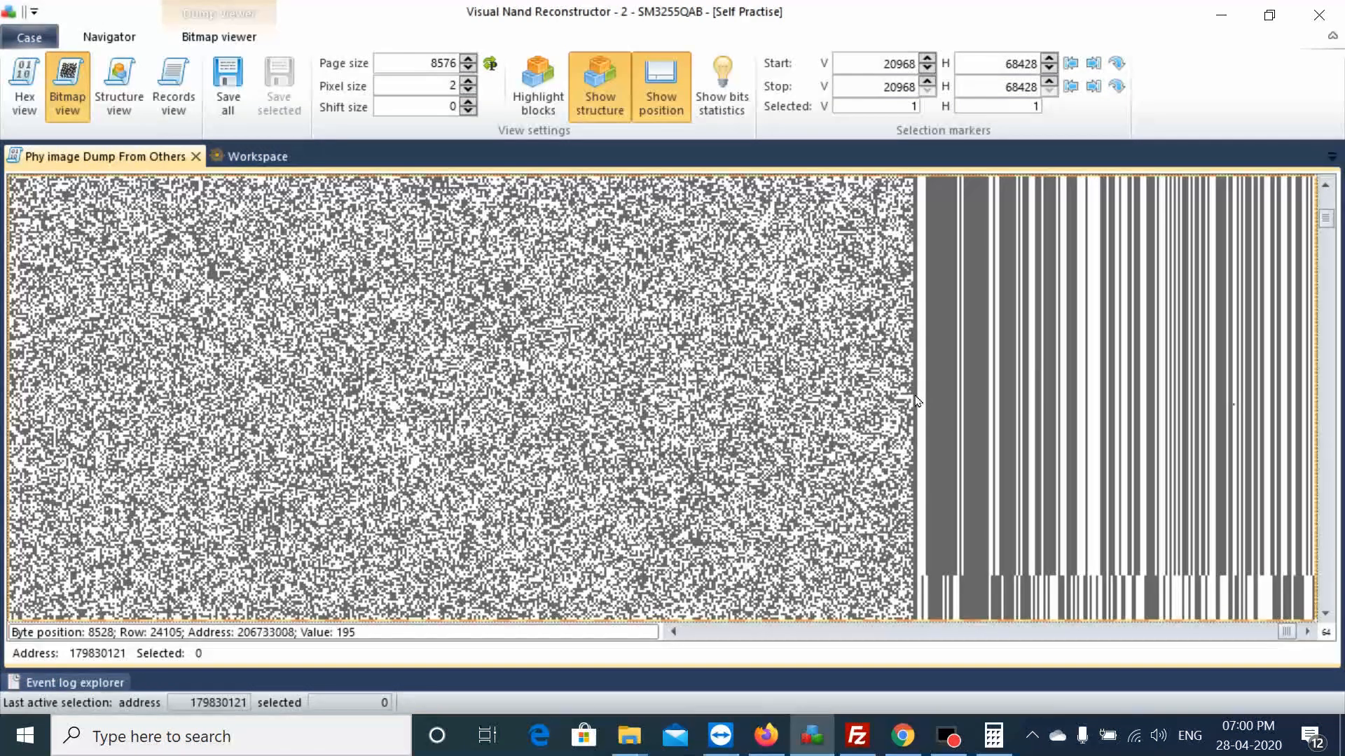
scroll(917, 400, up, 6)
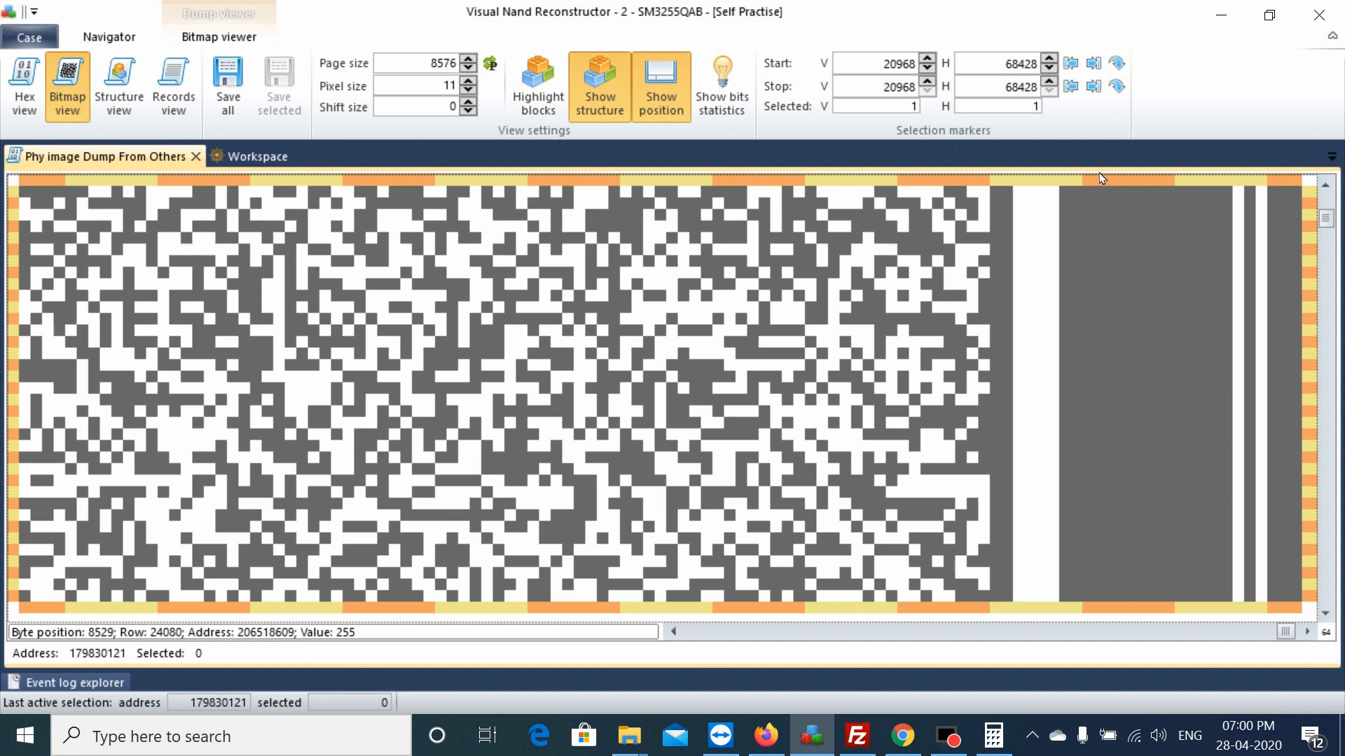
scroll(923, 351, up, 10)
scroll(922, 347, up, 20)
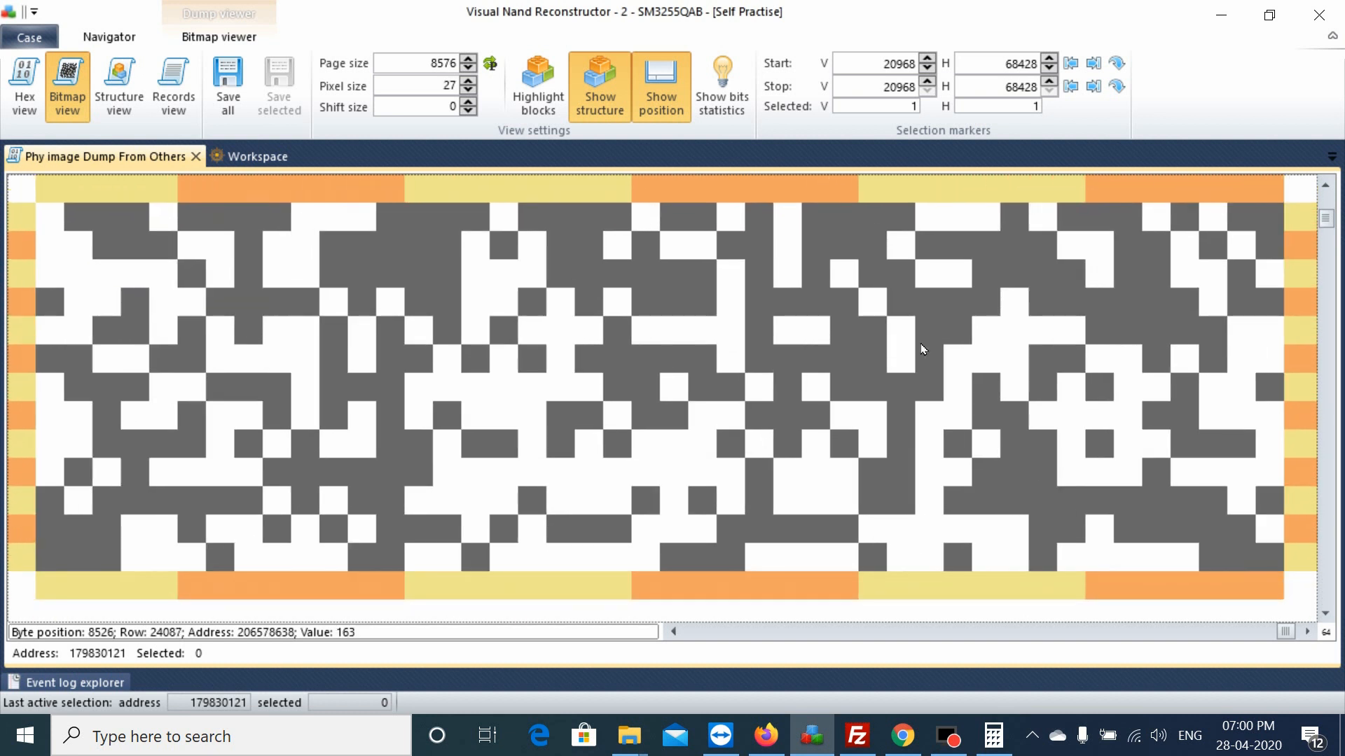
scroll(921, 345, up, 2)
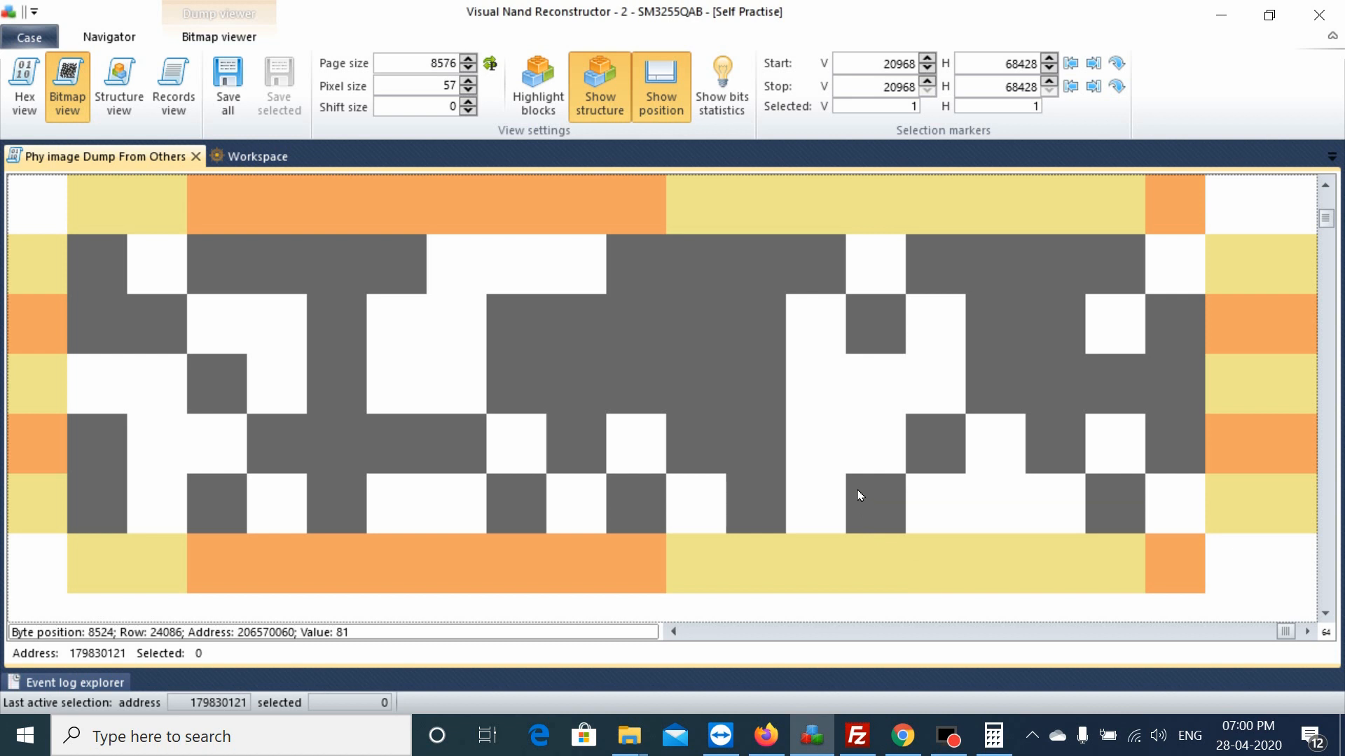
scroll(857, 490, down, 5)
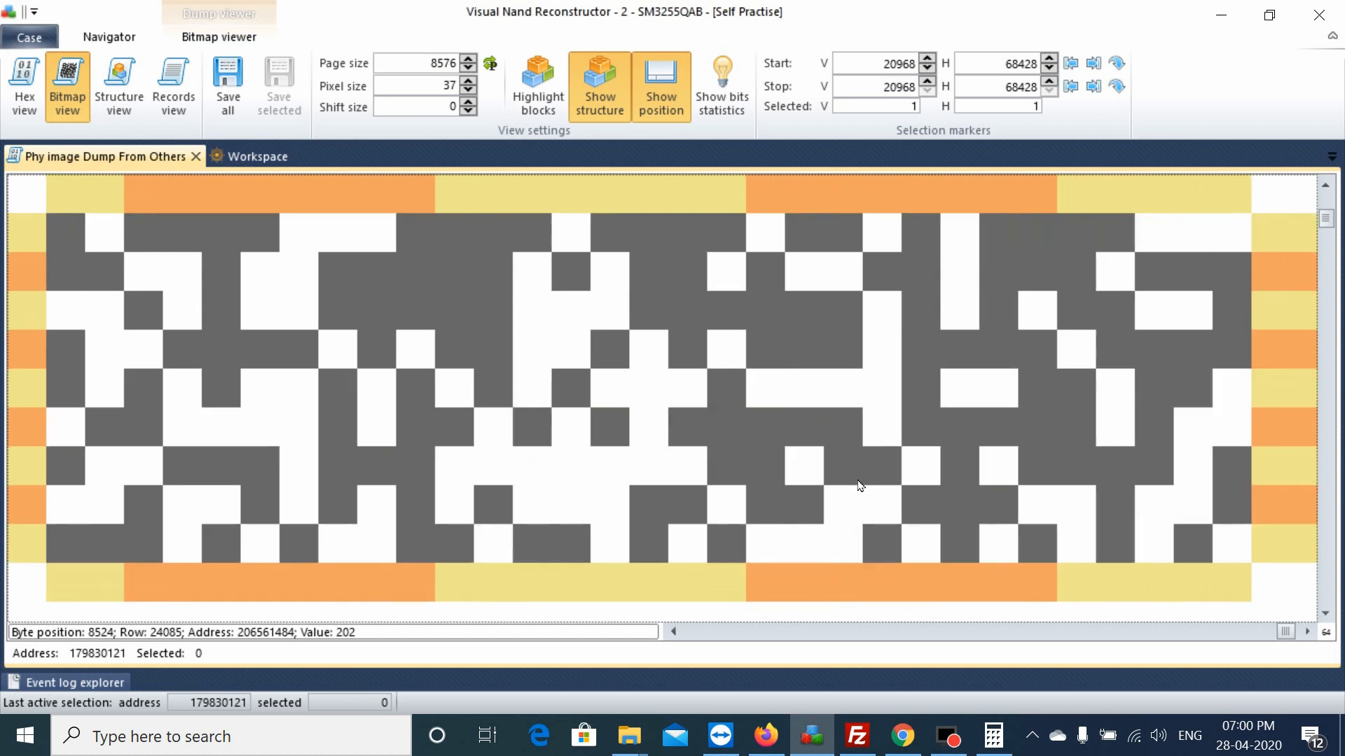
scroll(859, 484, down, 6)
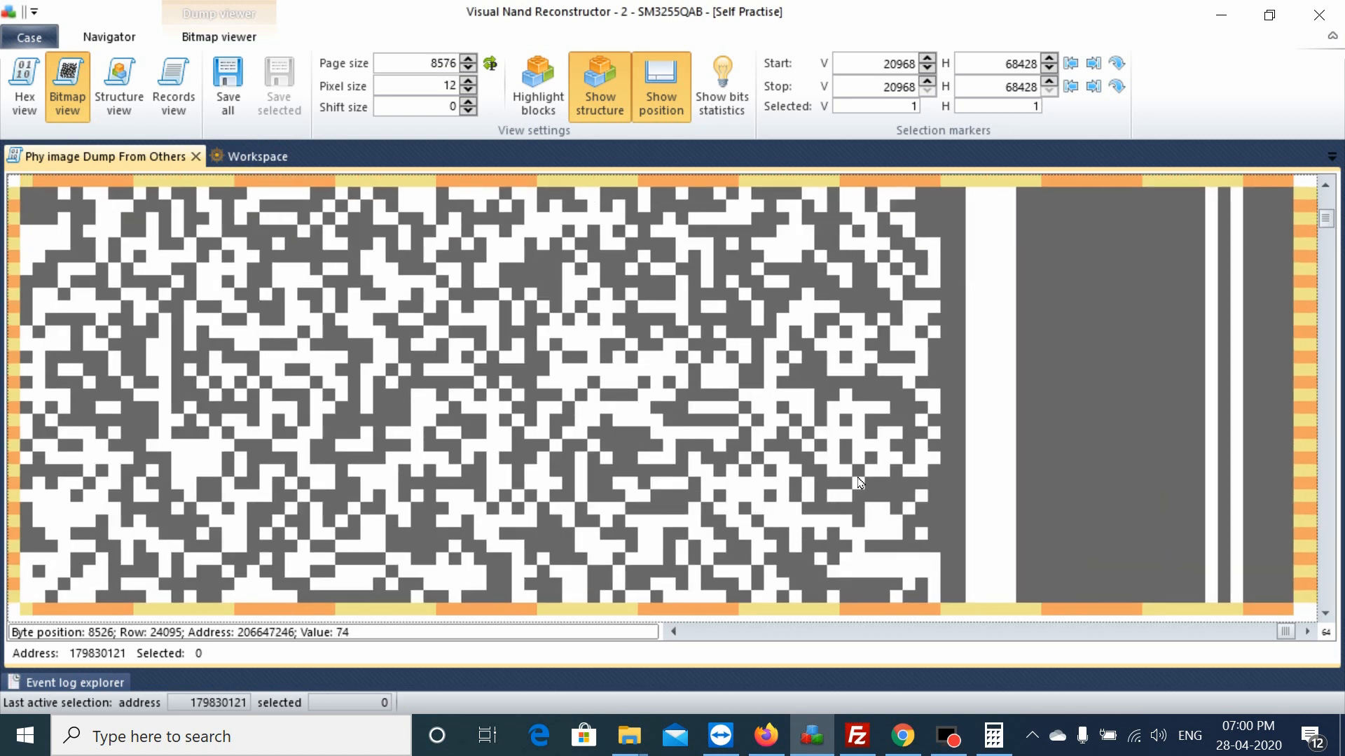
scroll(860, 484, down, 1)
scroll(848, 476, down, 4)
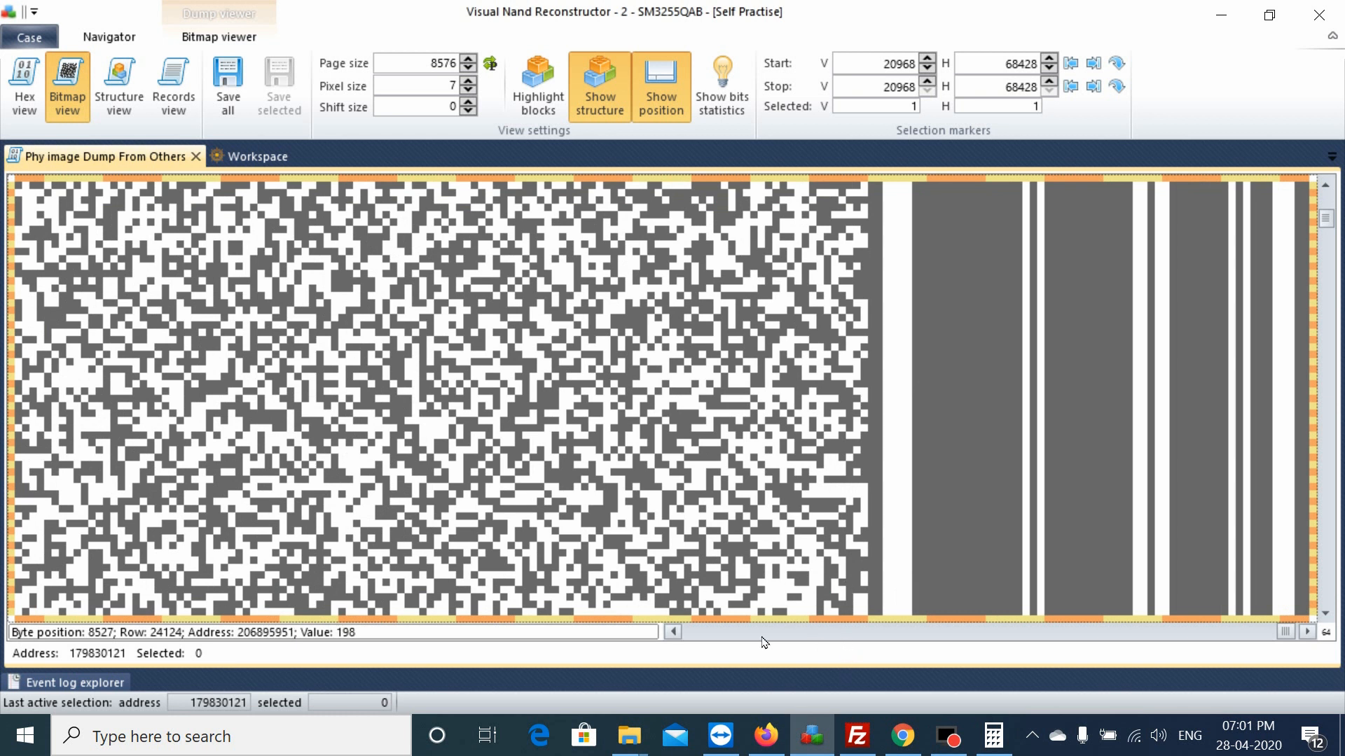
click(1308, 637)
click(1307, 636)
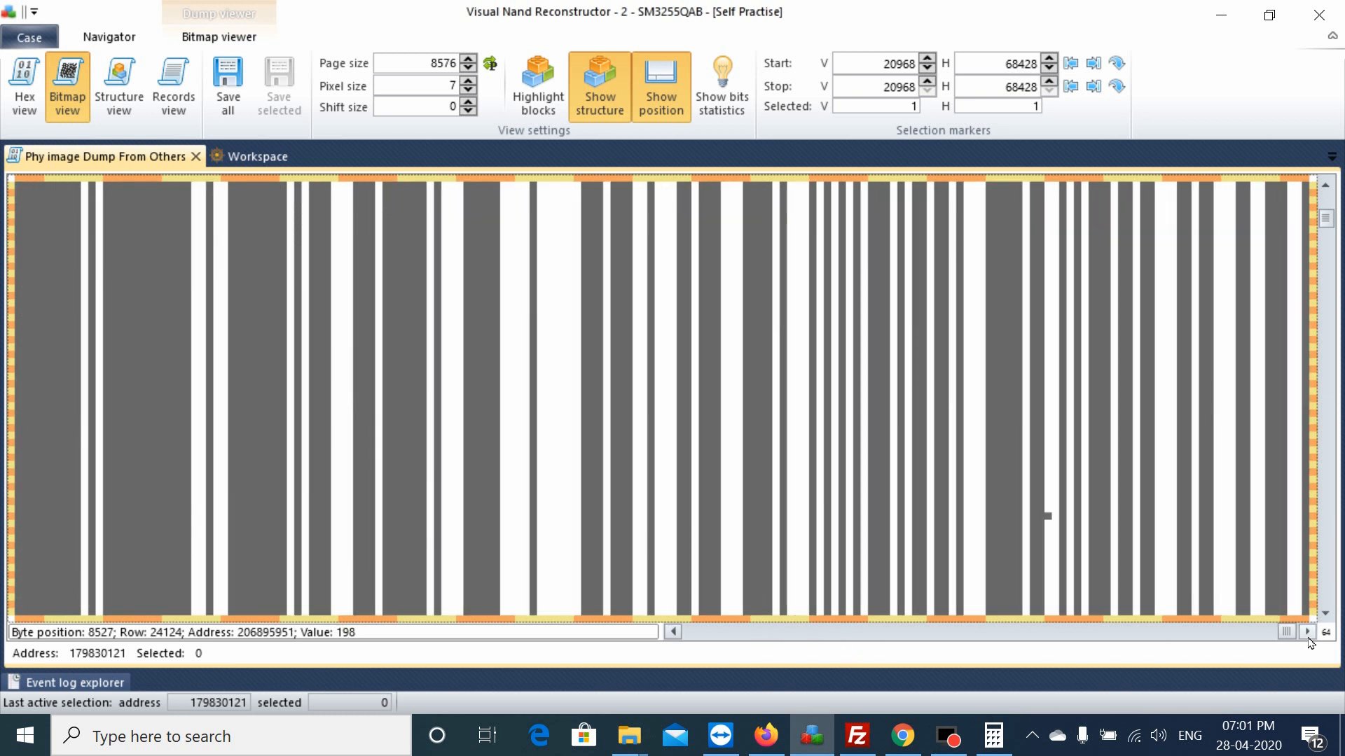
Step: Examine how the striped service bytes change from block to block, going back up to the first rows after the blank area
scroll(963, 534, down, 3)
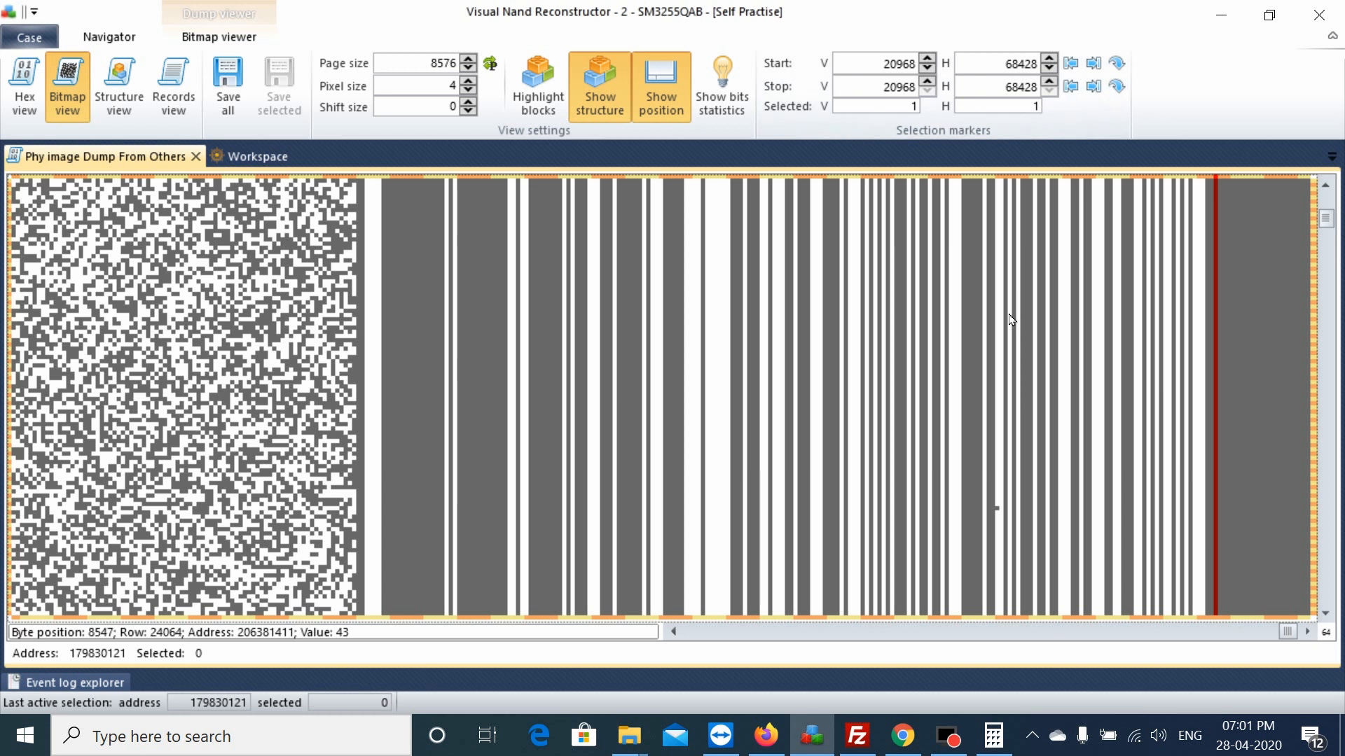
scroll(1010, 320, down, 2)
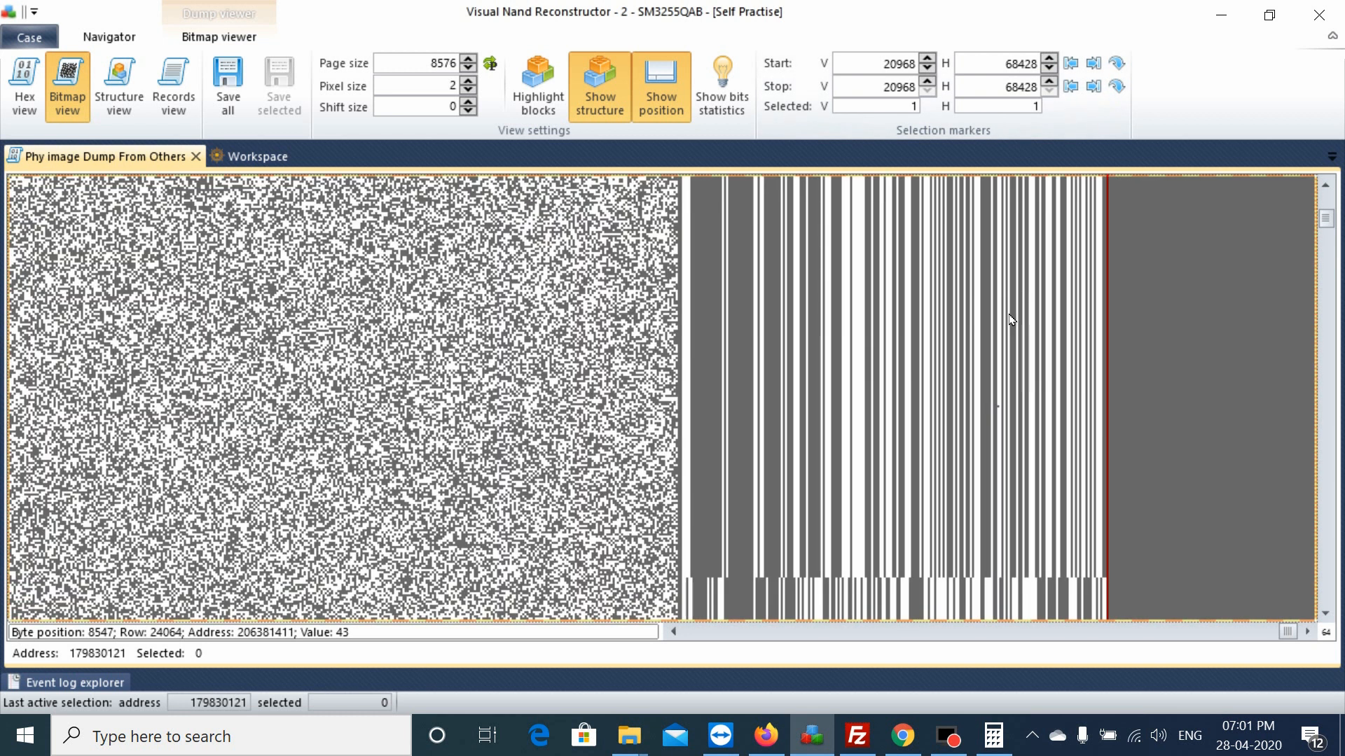
scroll(1012, 321, down, 2)
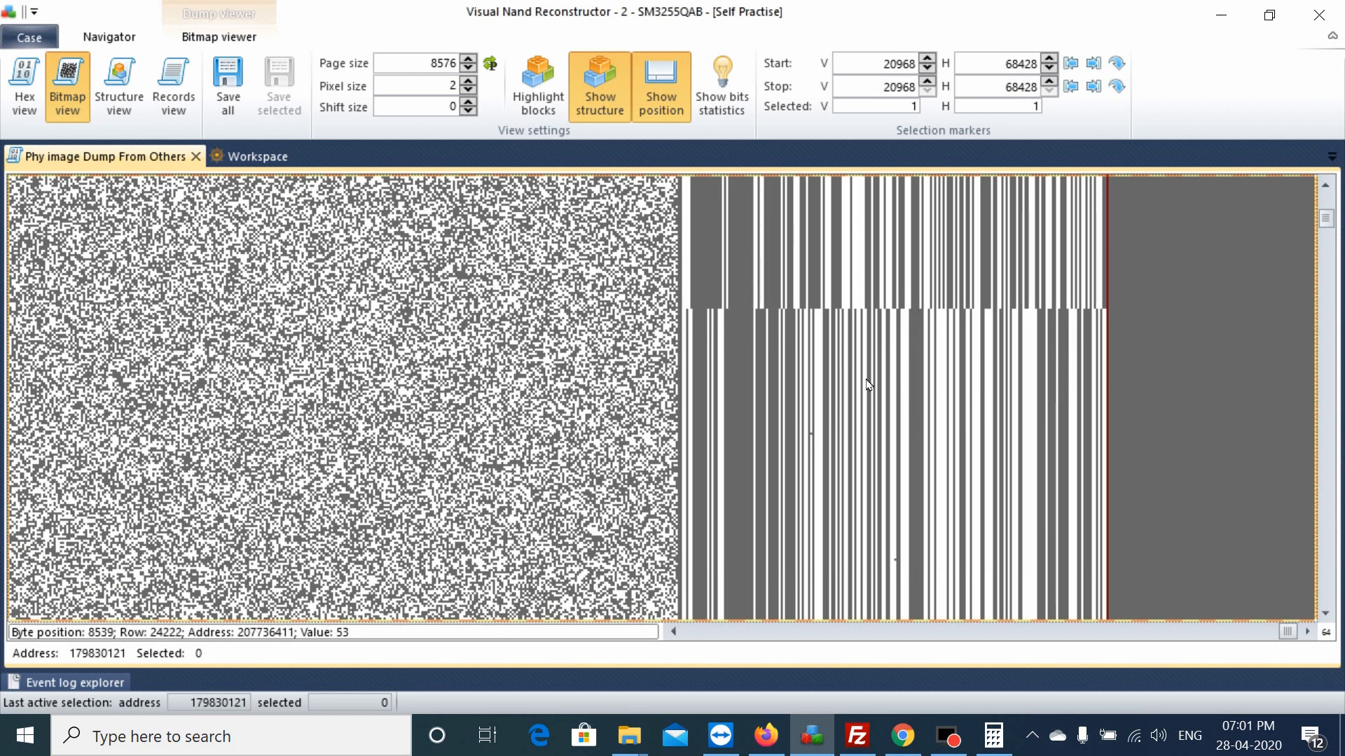
scroll(868, 390, up, 2)
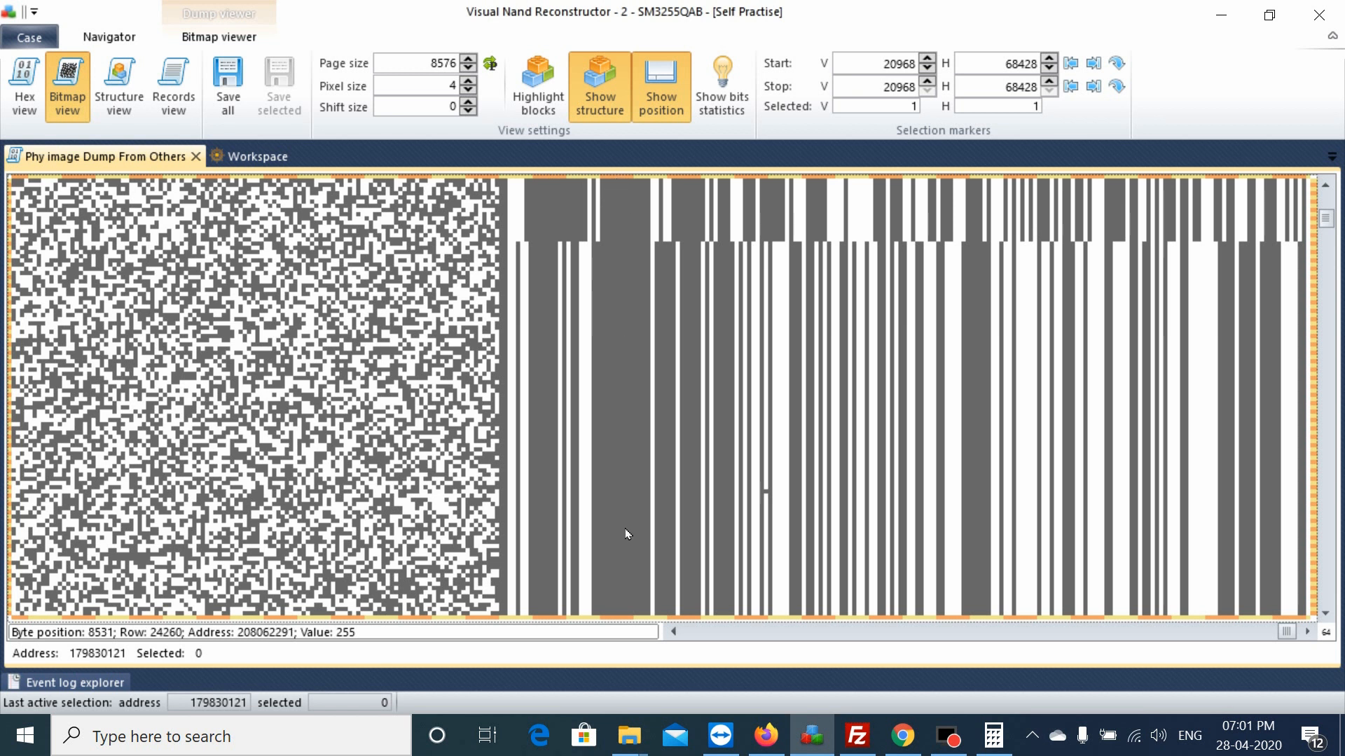
scroll(623, 523, down, 4)
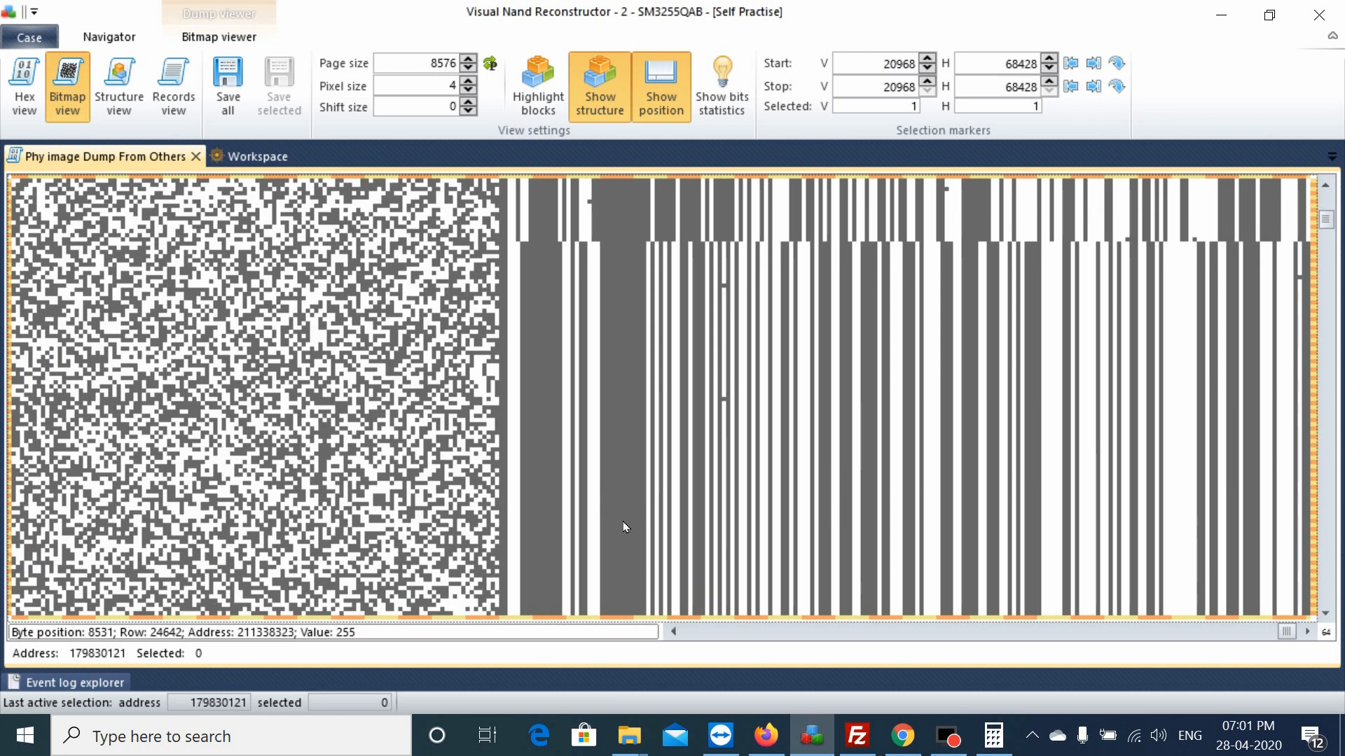
scroll(623, 521, up, 1)
scroll(625, 507, down, 9)
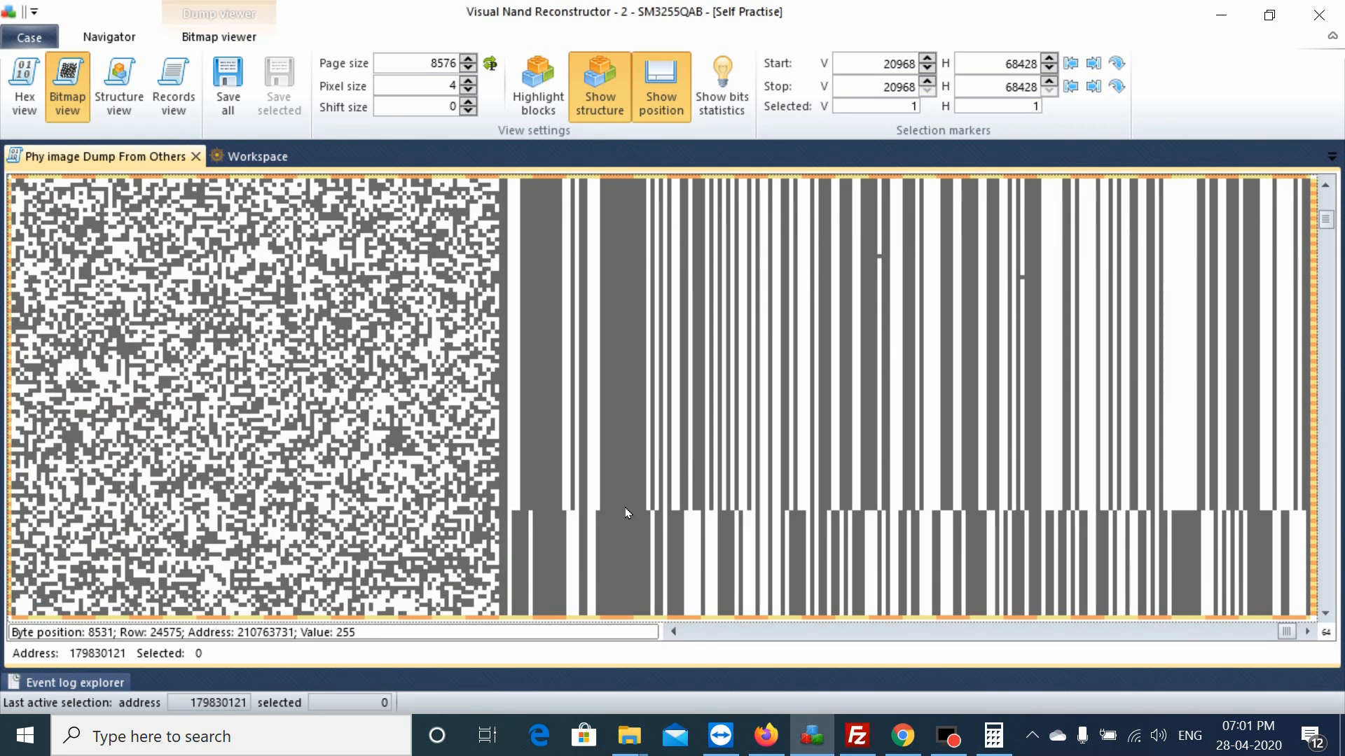
scroll(625, 507, down, 12)
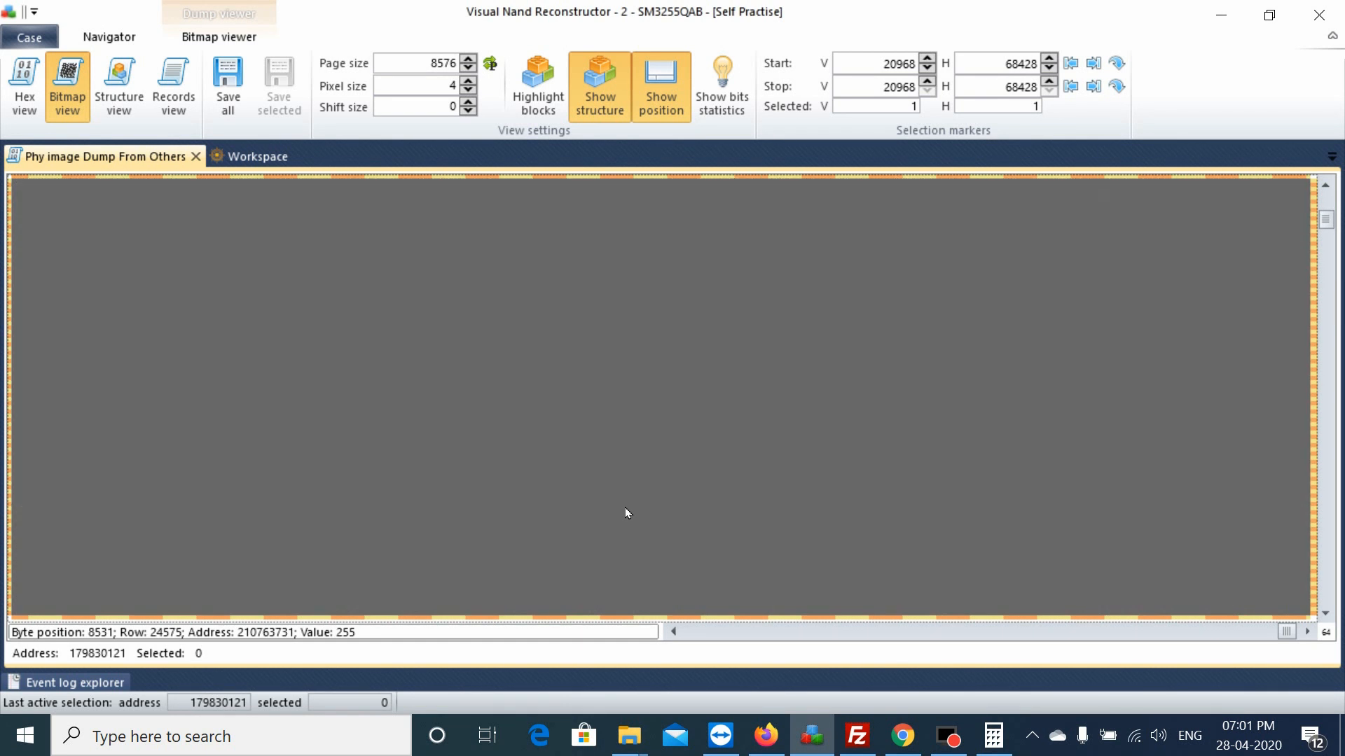
scroll(628, 494, up, 20)
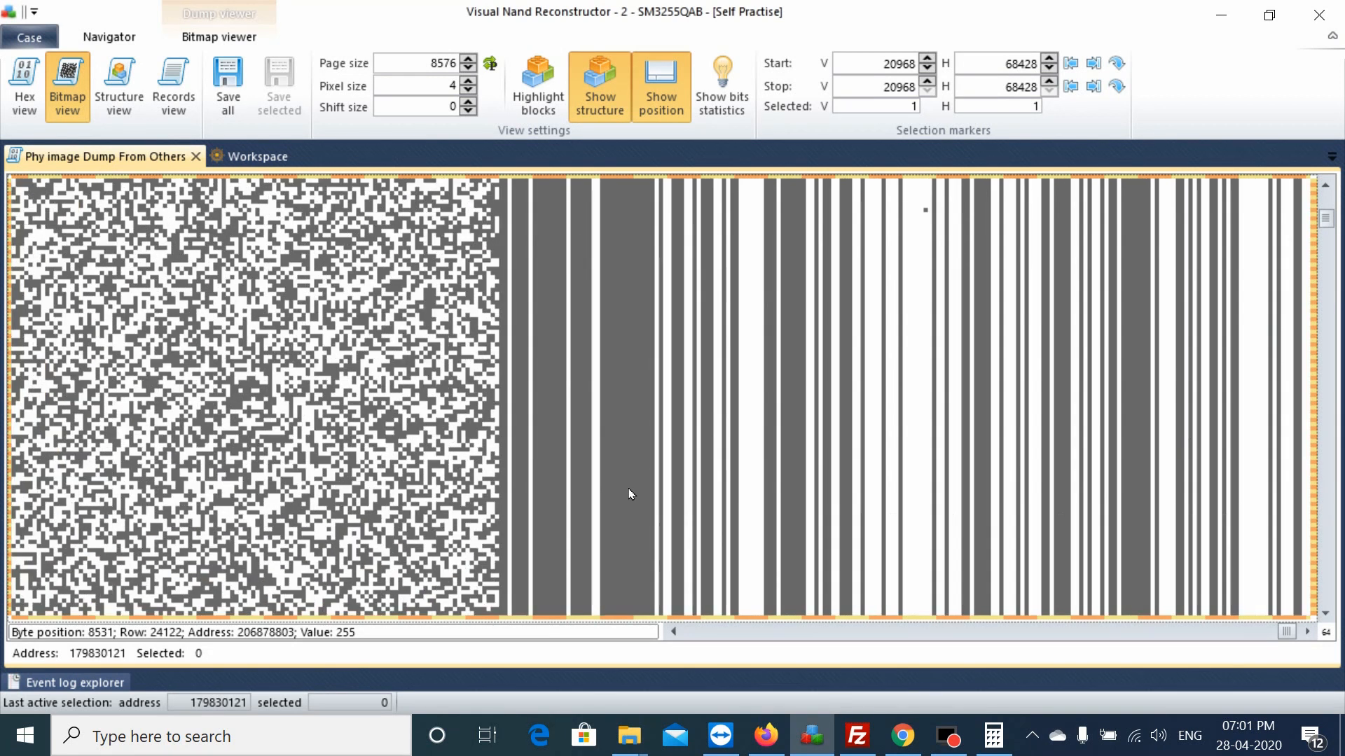
scroll(628, 485, up, 4)
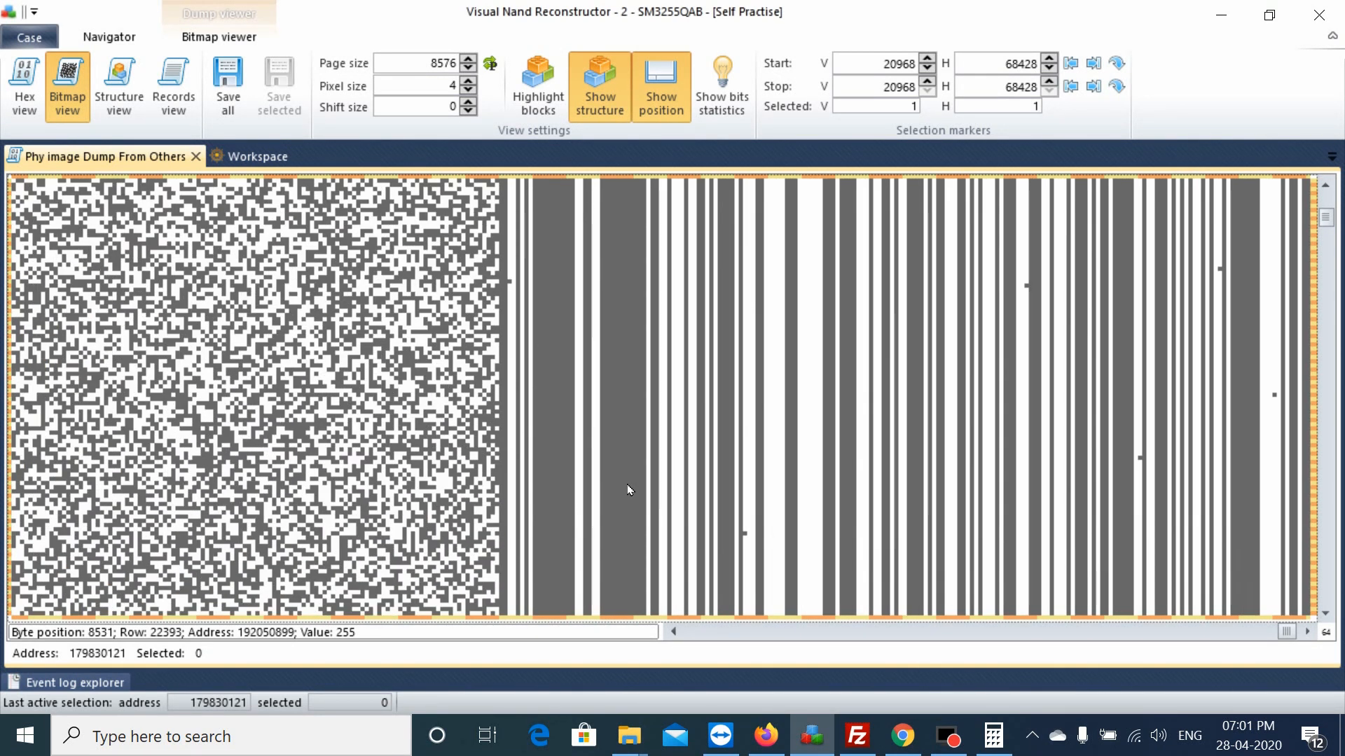
scroll(628, 488, up, 16)
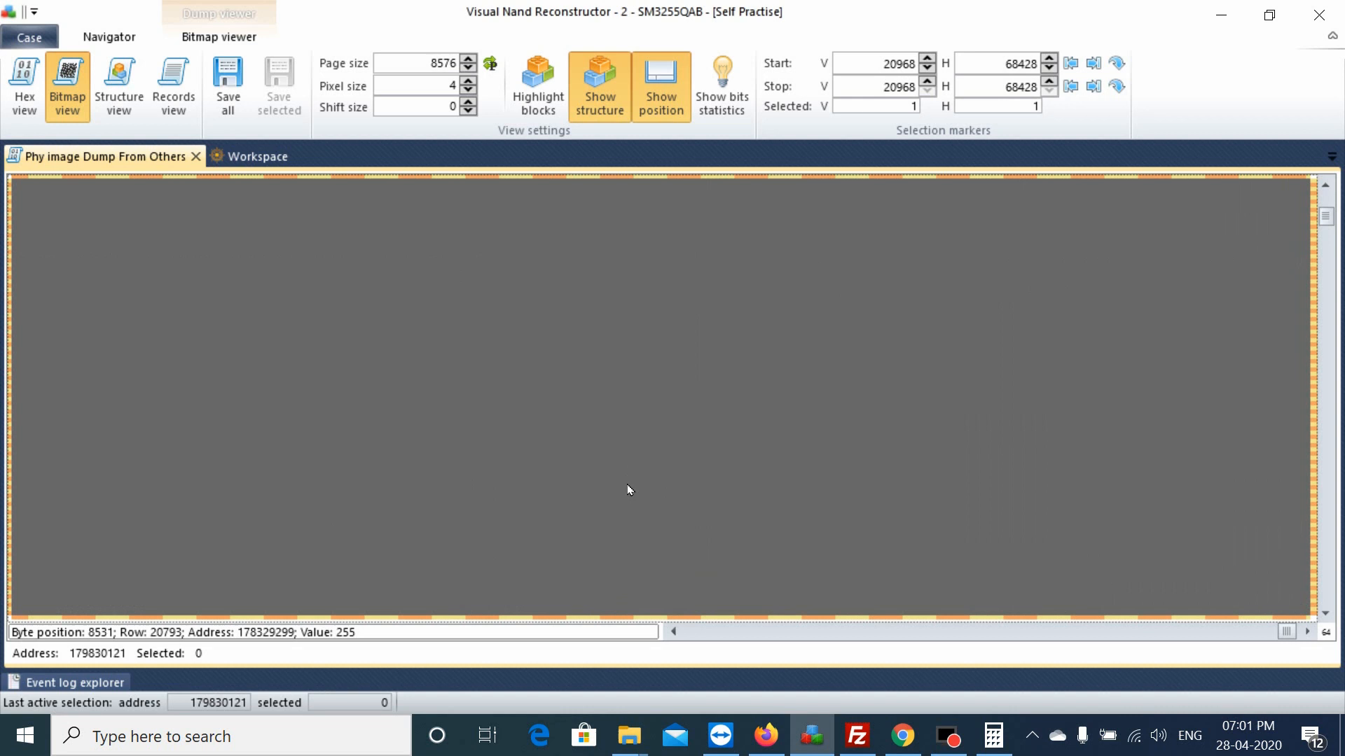
scroll(628, 484, up, 1)
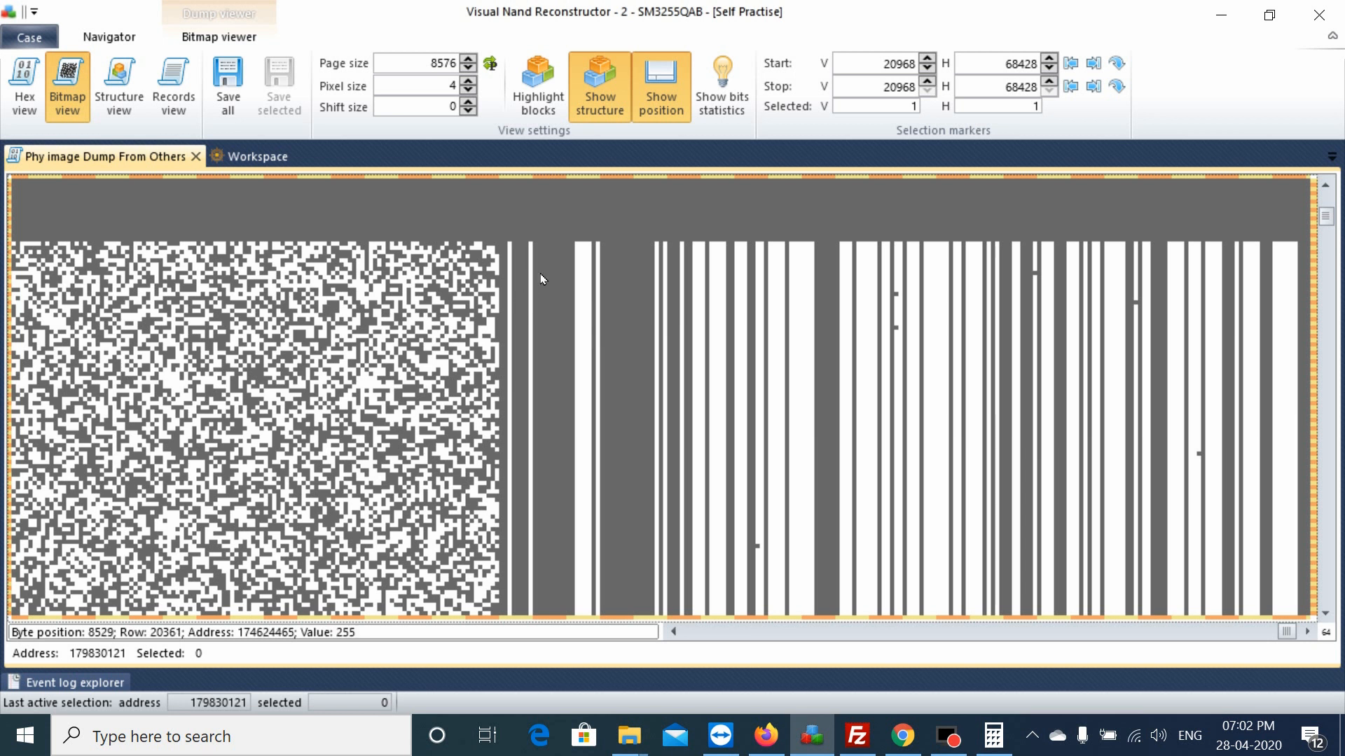
Step: Mark columns H 68223 to 68232, replace the marking with H 68232 to 68247, and compare the marked stripes across the following blocks
click(497, 251)
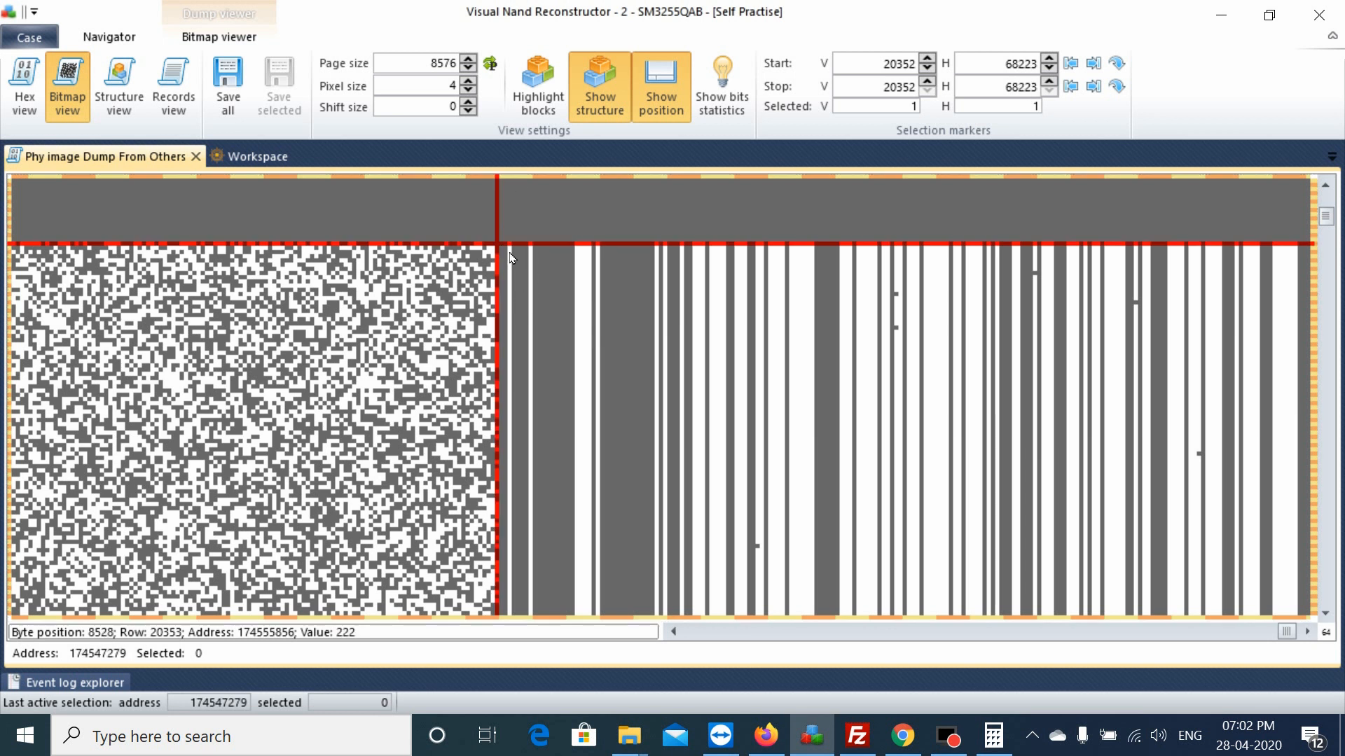
shift+click(536, 287)
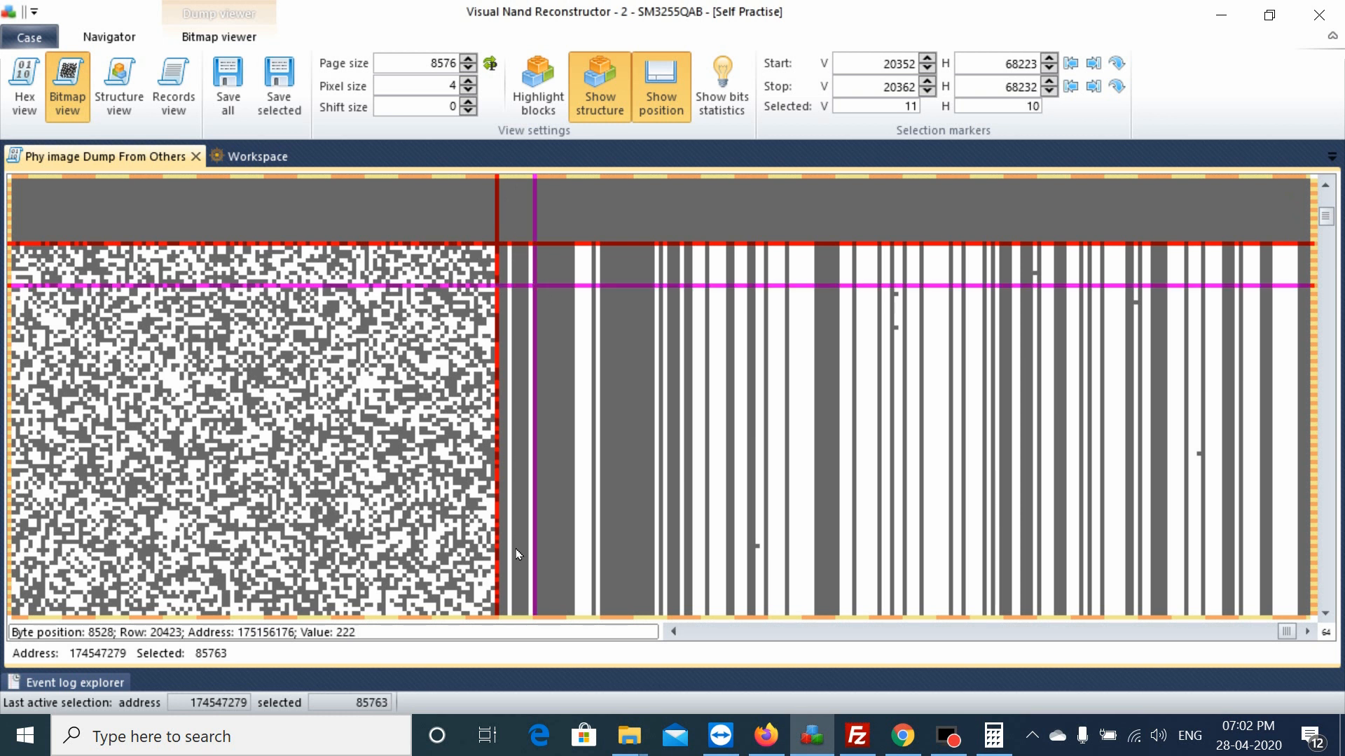
click(537, 183)
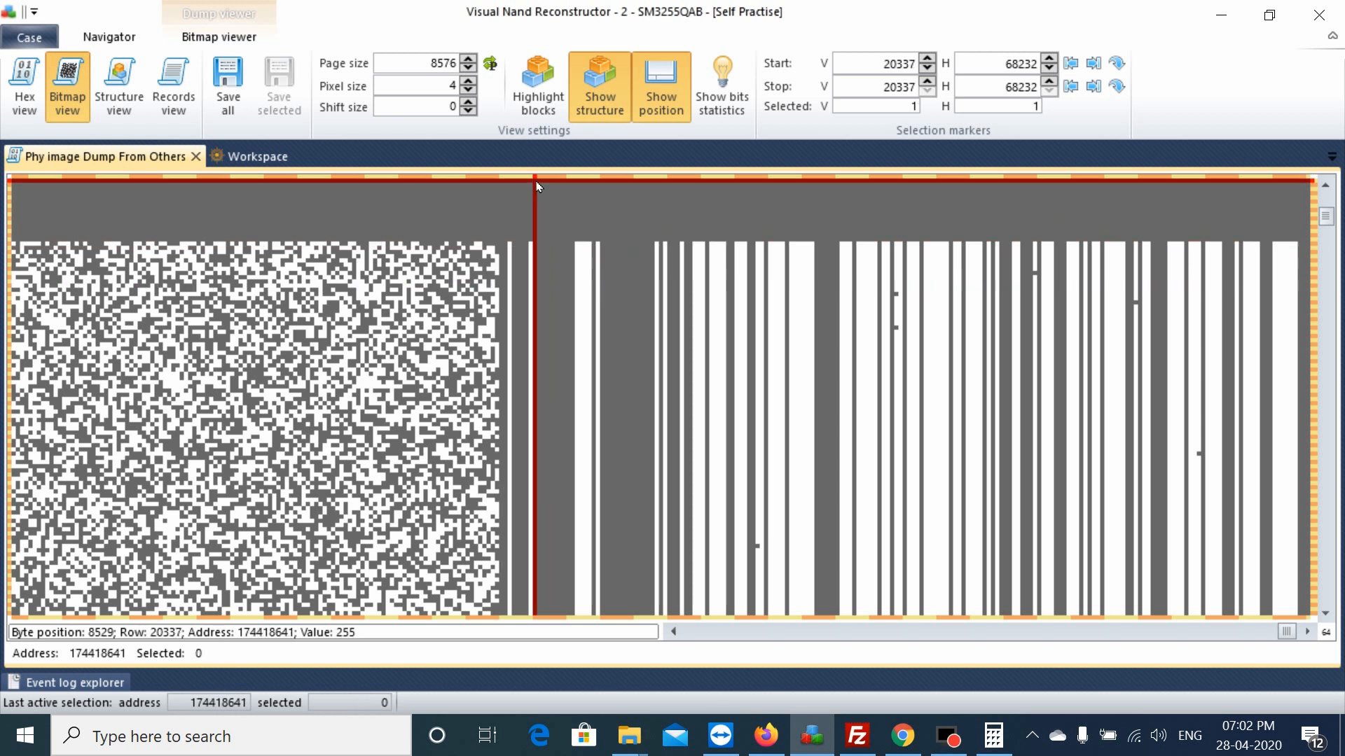
click(598, 206)
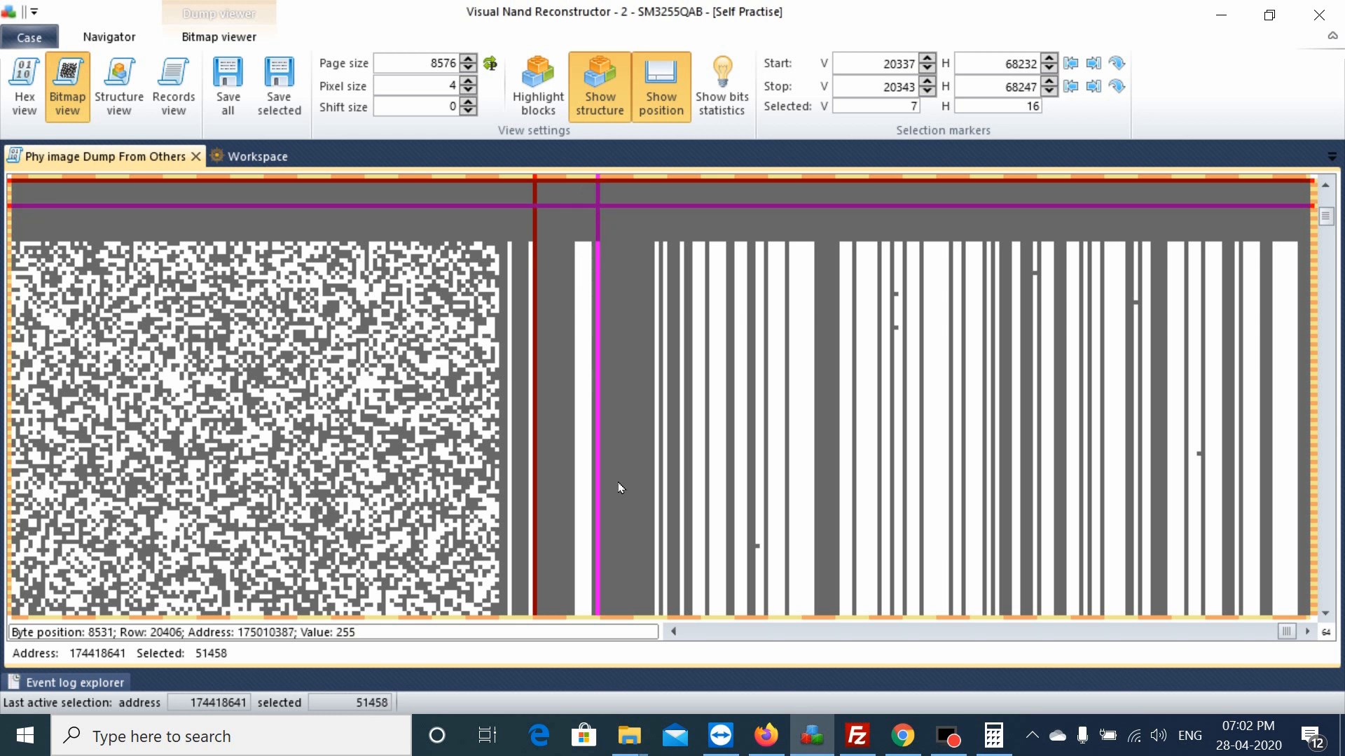
scroll(622, 499, down, 3)
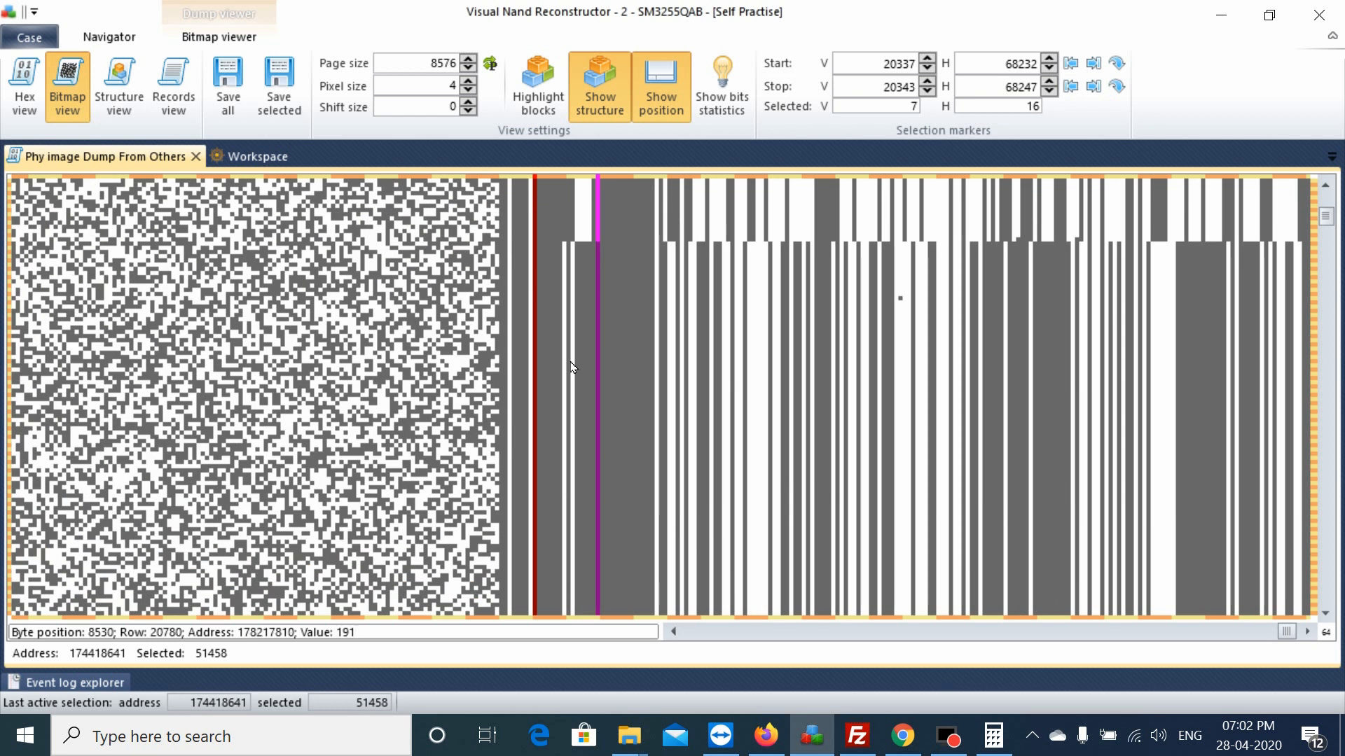
scroll(577, 401, down, 3)
scroll(577, 401, down, 3)
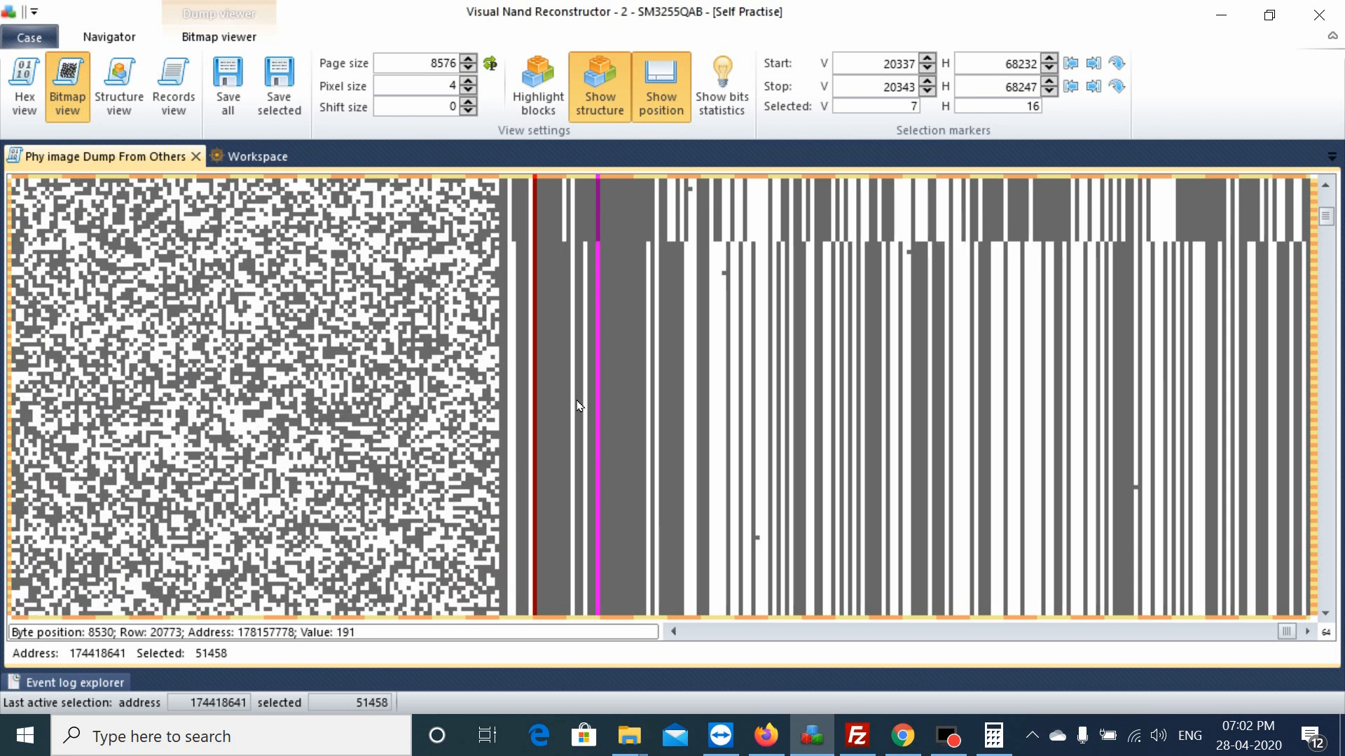
scroll(578, 406, down, 3)
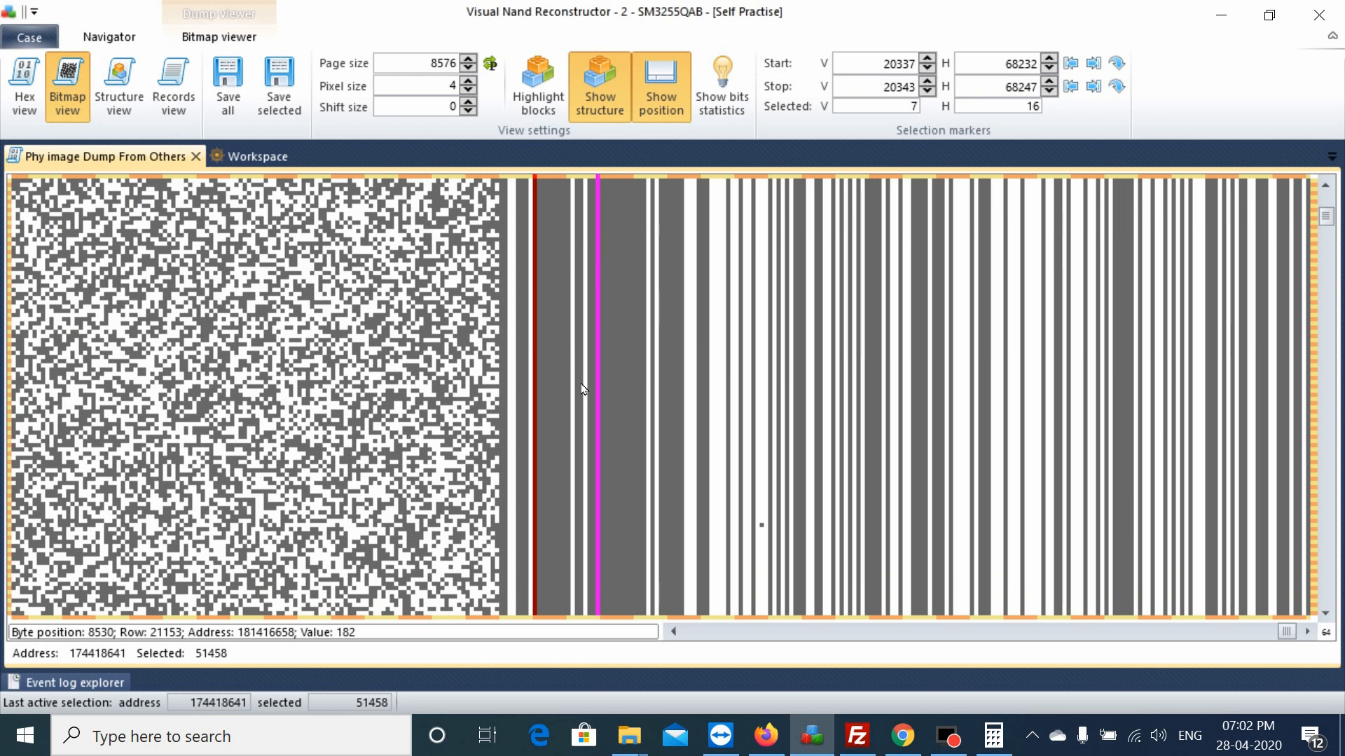
scroll(582, 390, down, 3)
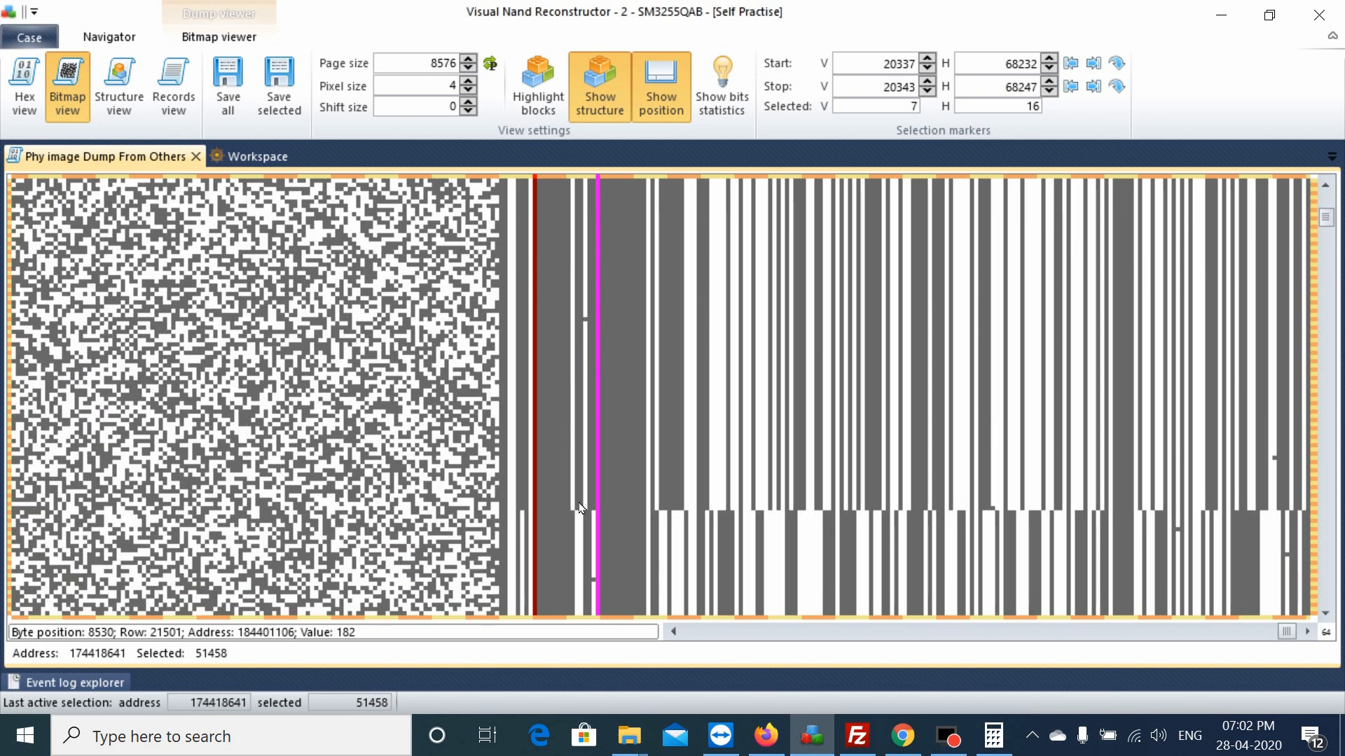
scroll(579, 505, down, 4)
Step: Mark columns H 68247 to 68255 in row 21233, compare them down the following blocks, and inspect the end of the page
scroll(630, 431, up, 7)
click(599, 183)
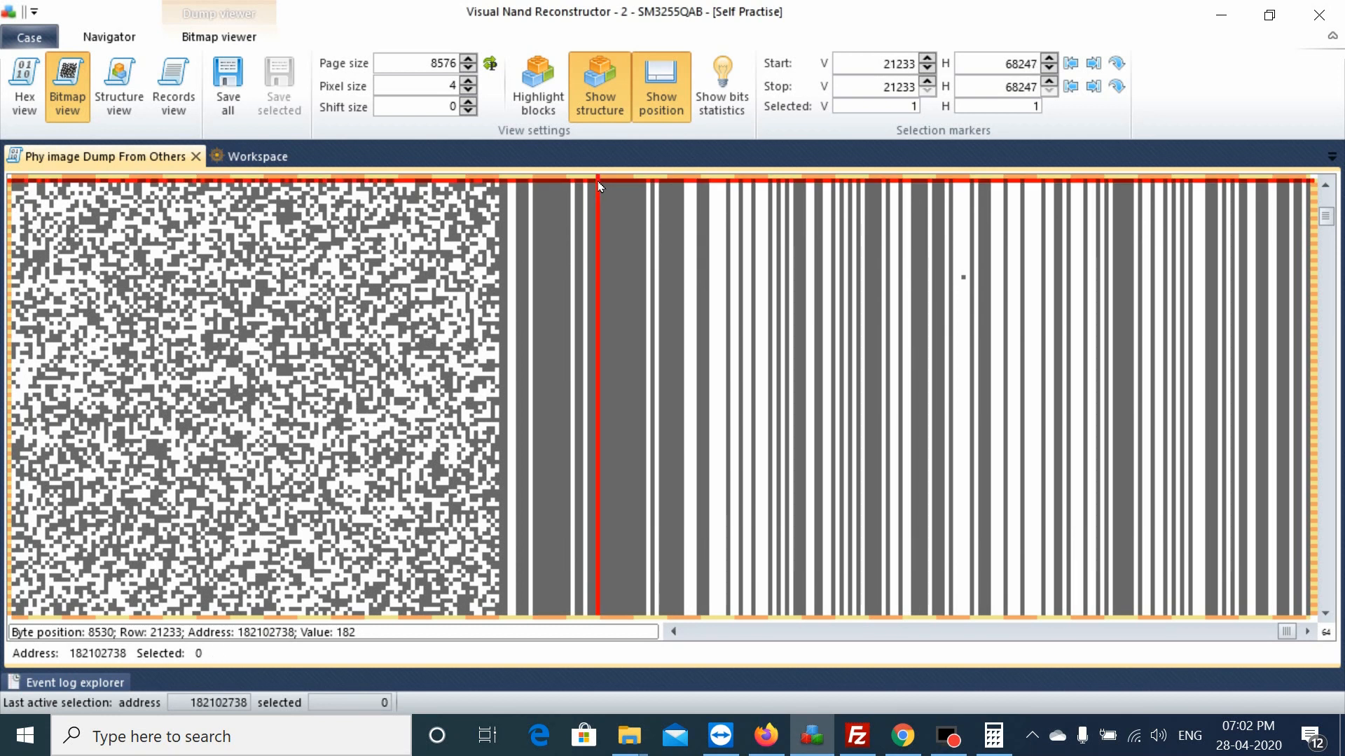
shift+click(633, 185)
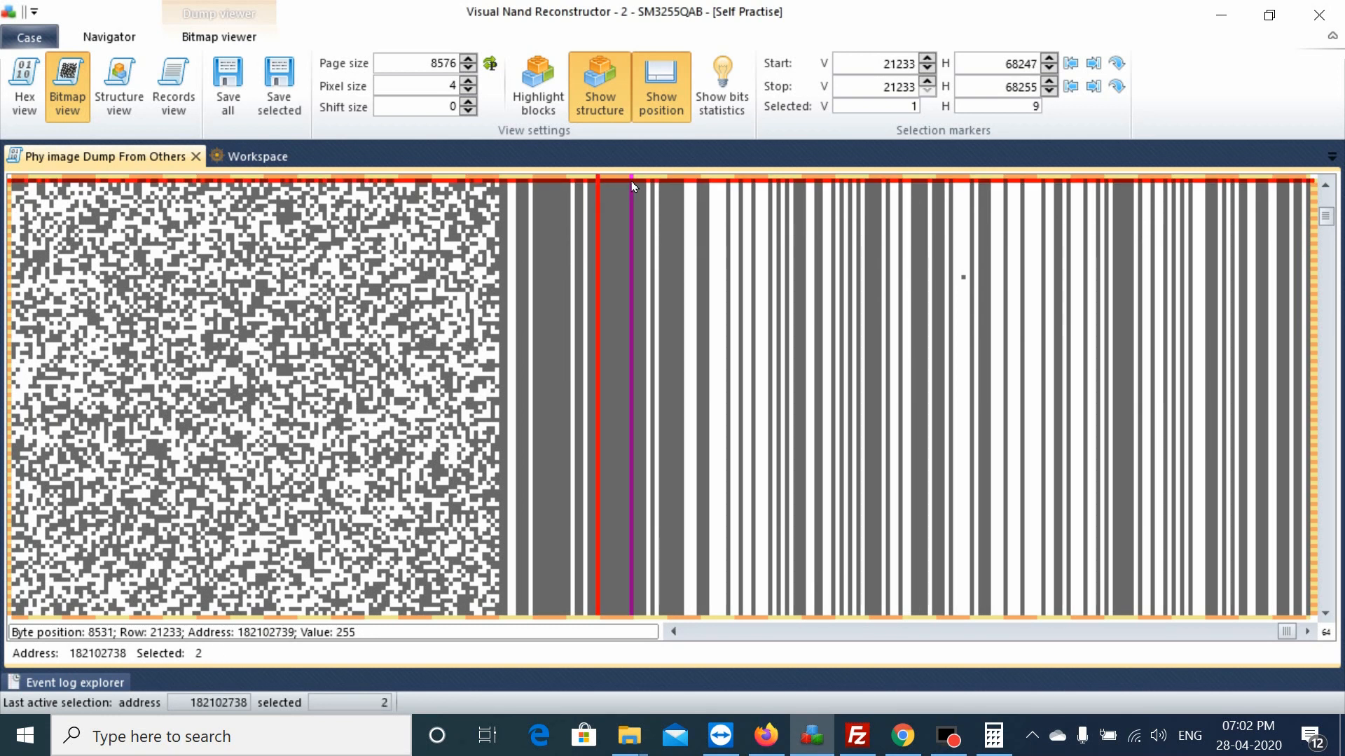
scroll(634, 294, down, 4)
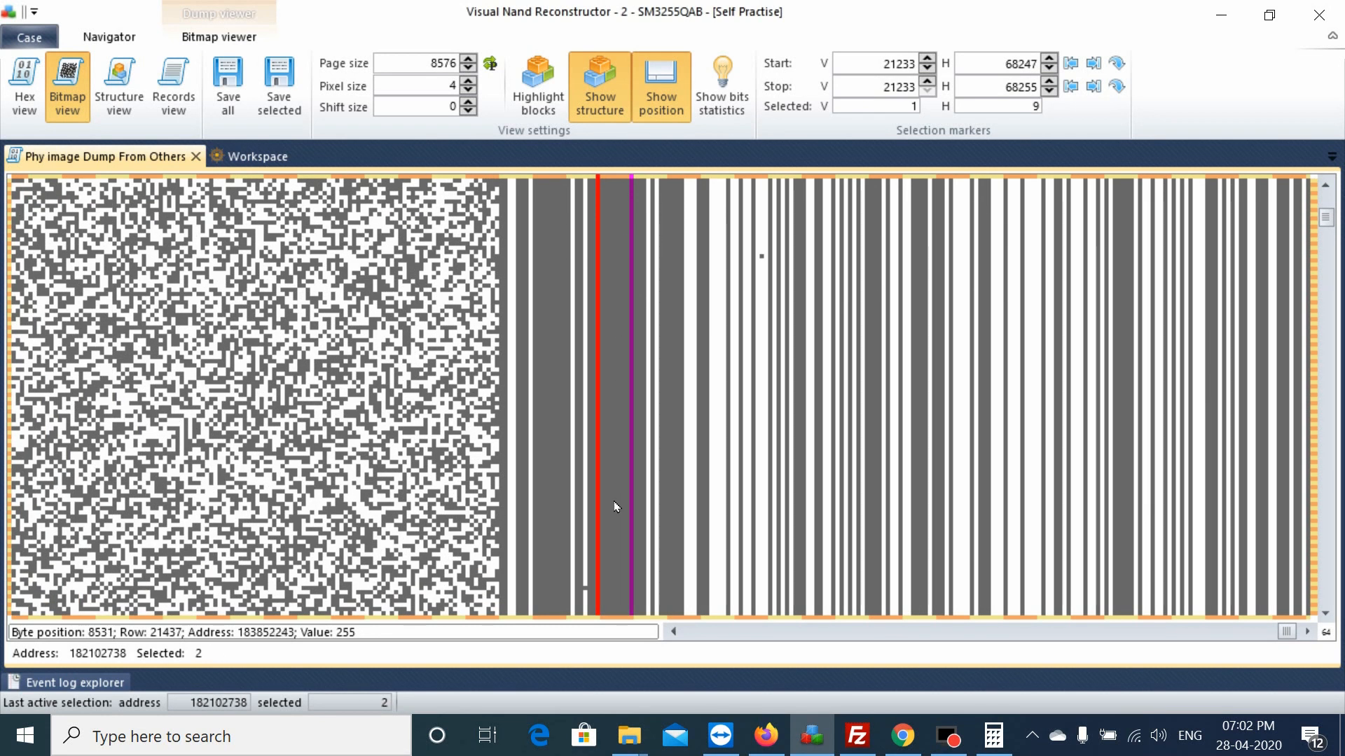
scroll(615, 502, down, 8)
scroll(616, 502, down, 10)
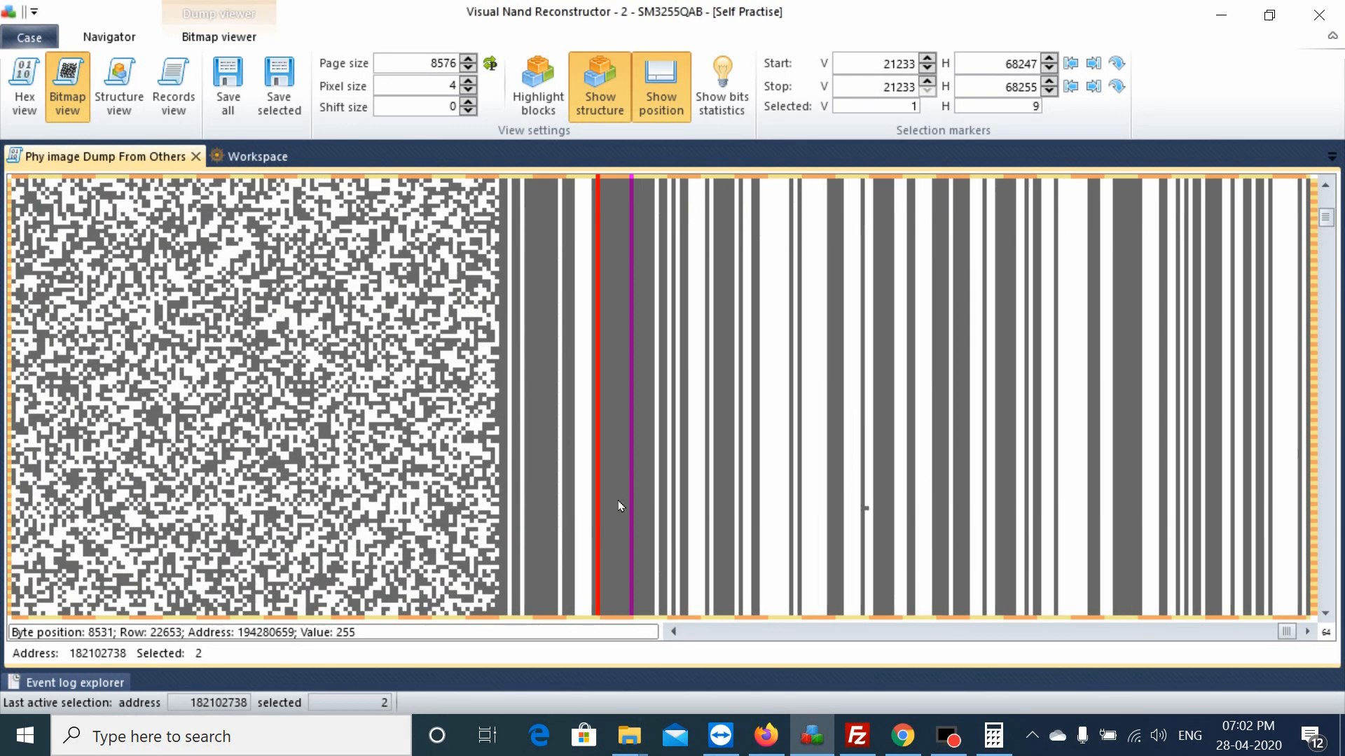
scroll(618, 500, down, 6)
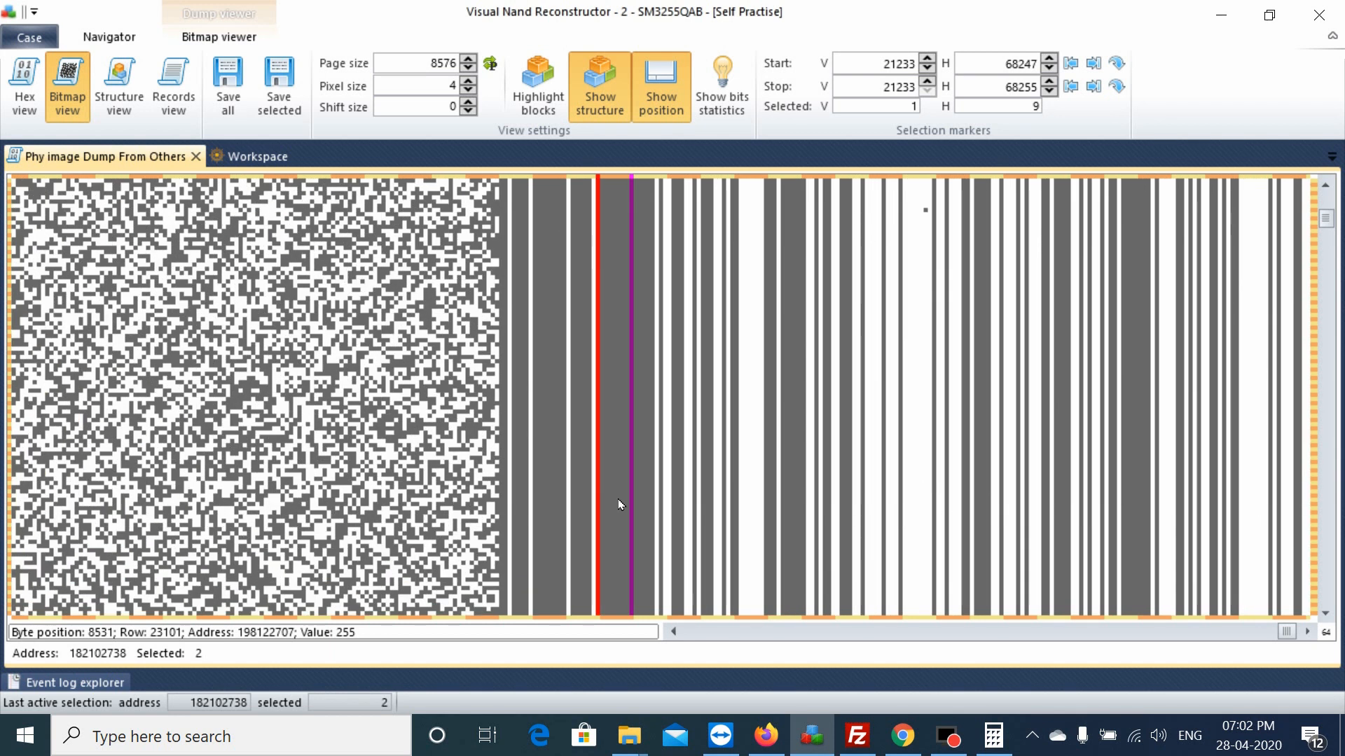
scroll(618, 504, down, 8)
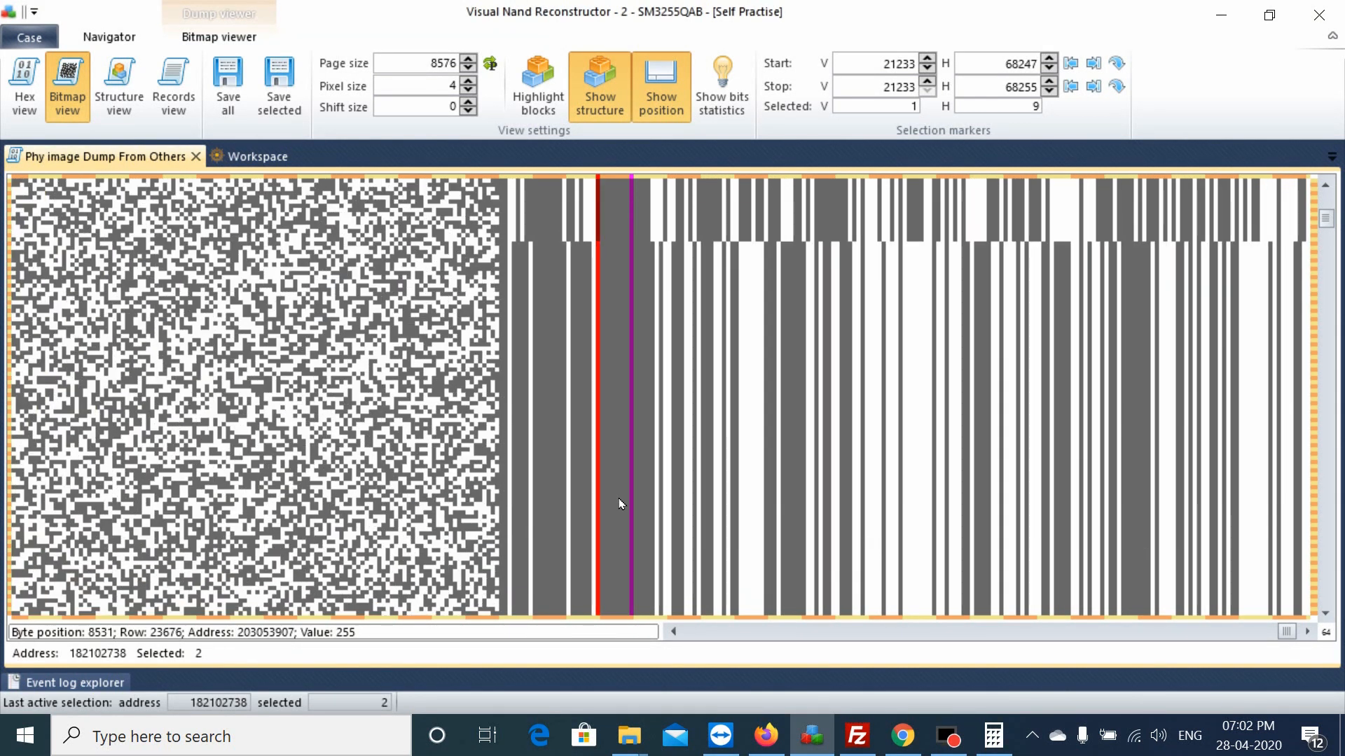
scroll(619, 498, up, 4)
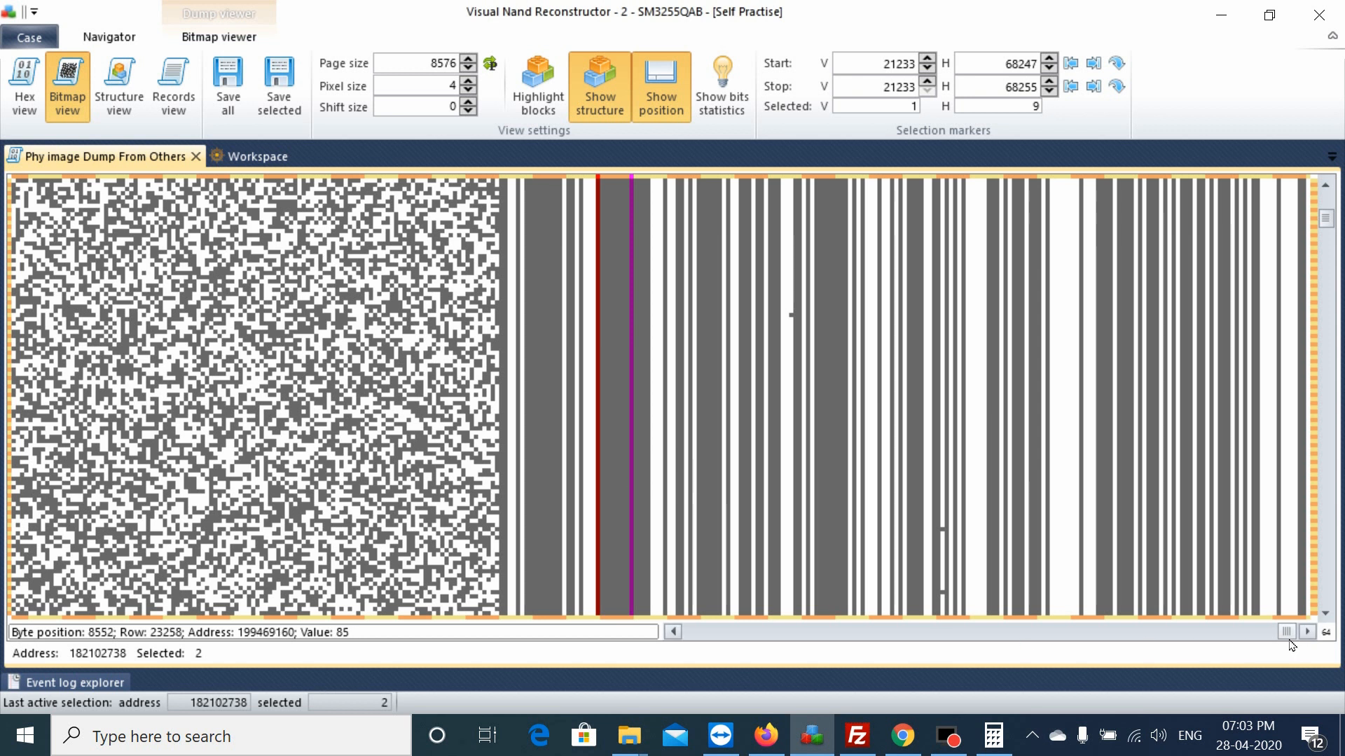
drag(1290, 635, 1299, 634)
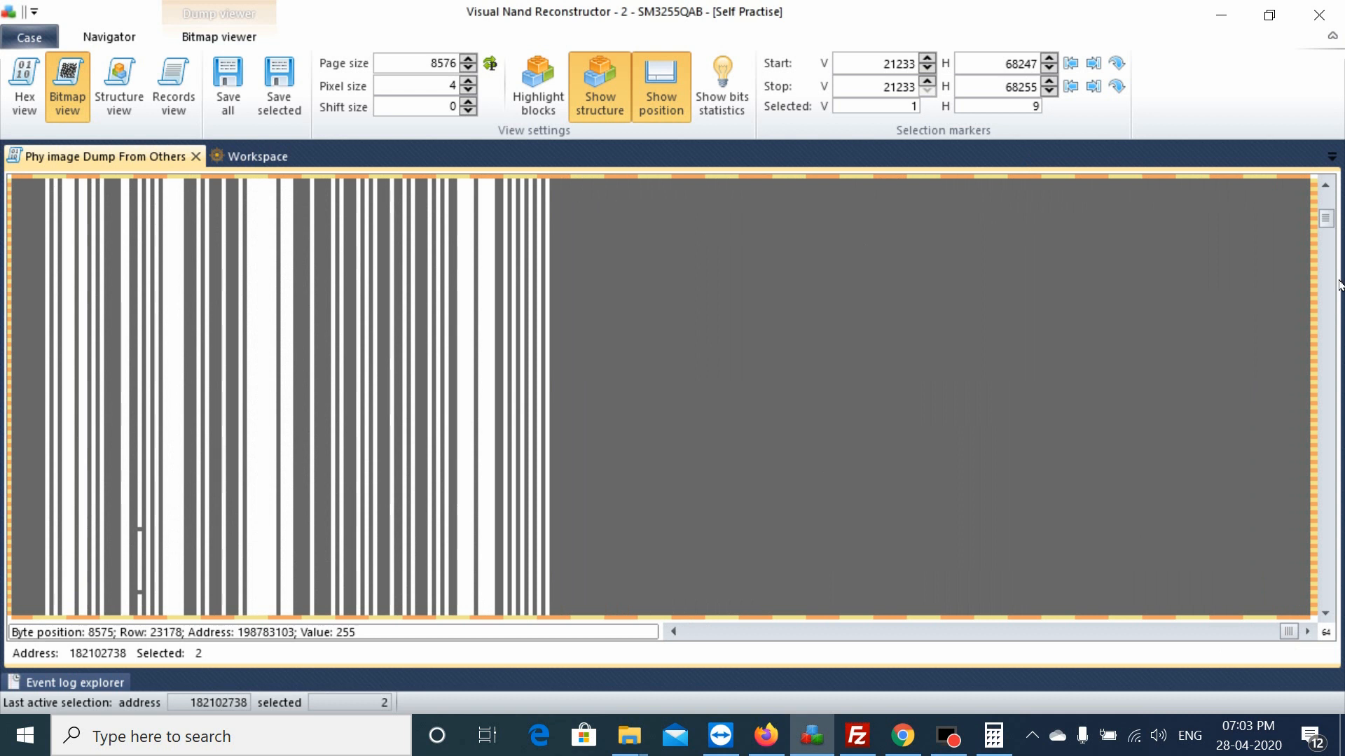
Step: Mark the uniform grey area after the stripes up to the page end, rows 23152 to 23253 and columns H 68432 to 68607
click(573, 180)
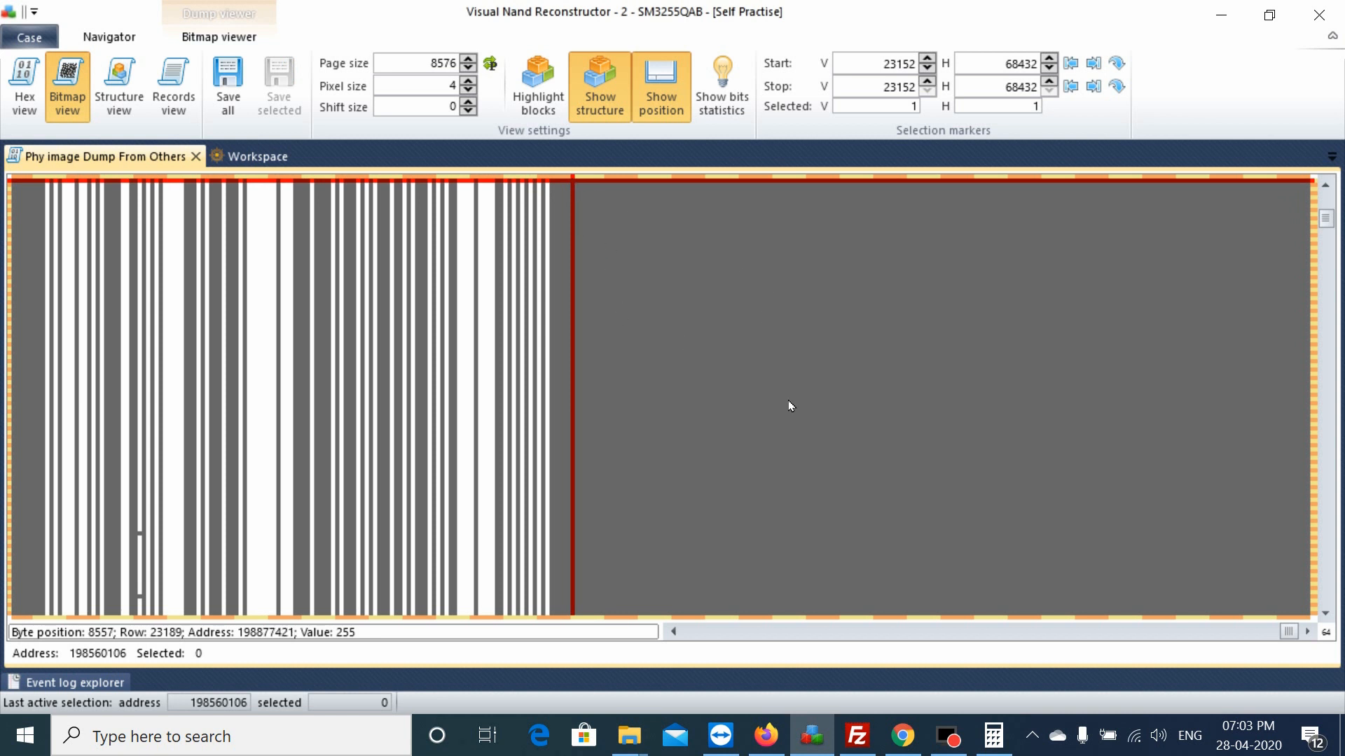
shift+click(1306, 616)
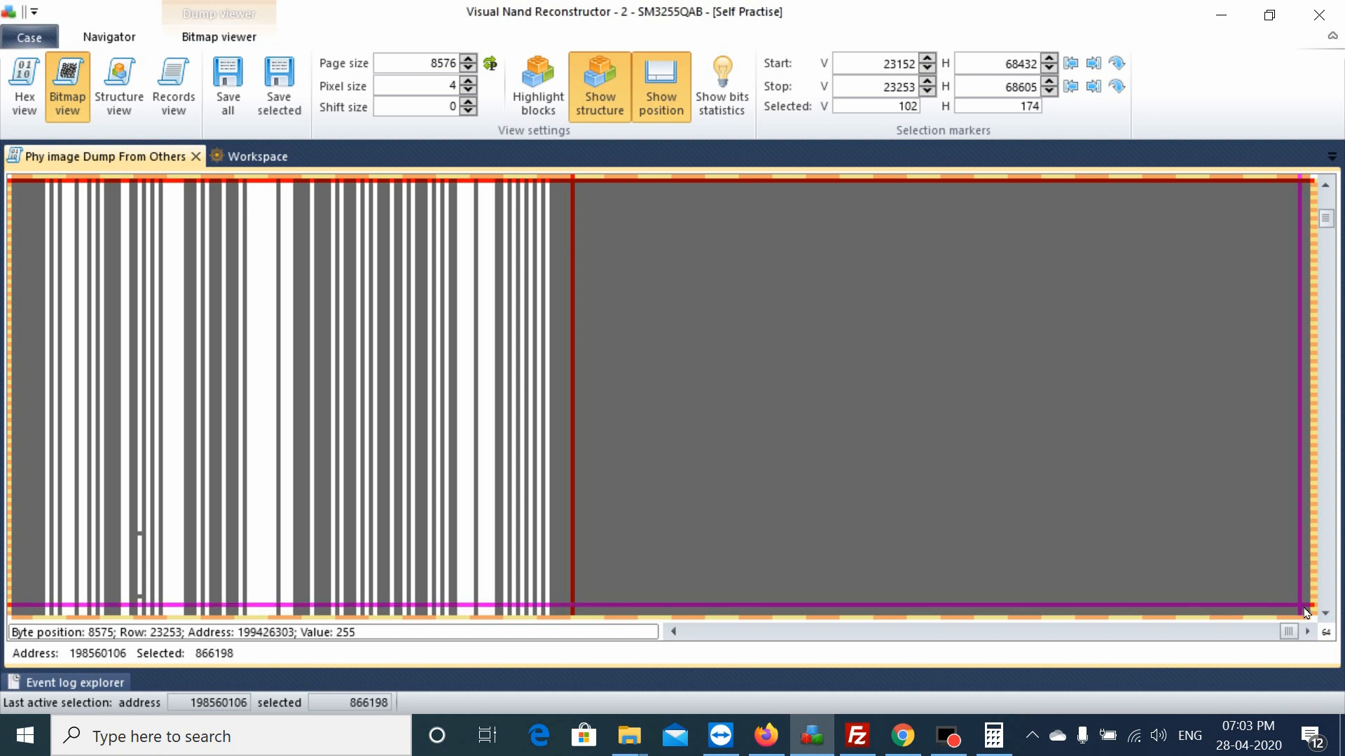
click(1048, 87)
click(1048, 87)
click(1048, 82)
click(1048, 82)
click(1048, 83)
click(1049, 82)
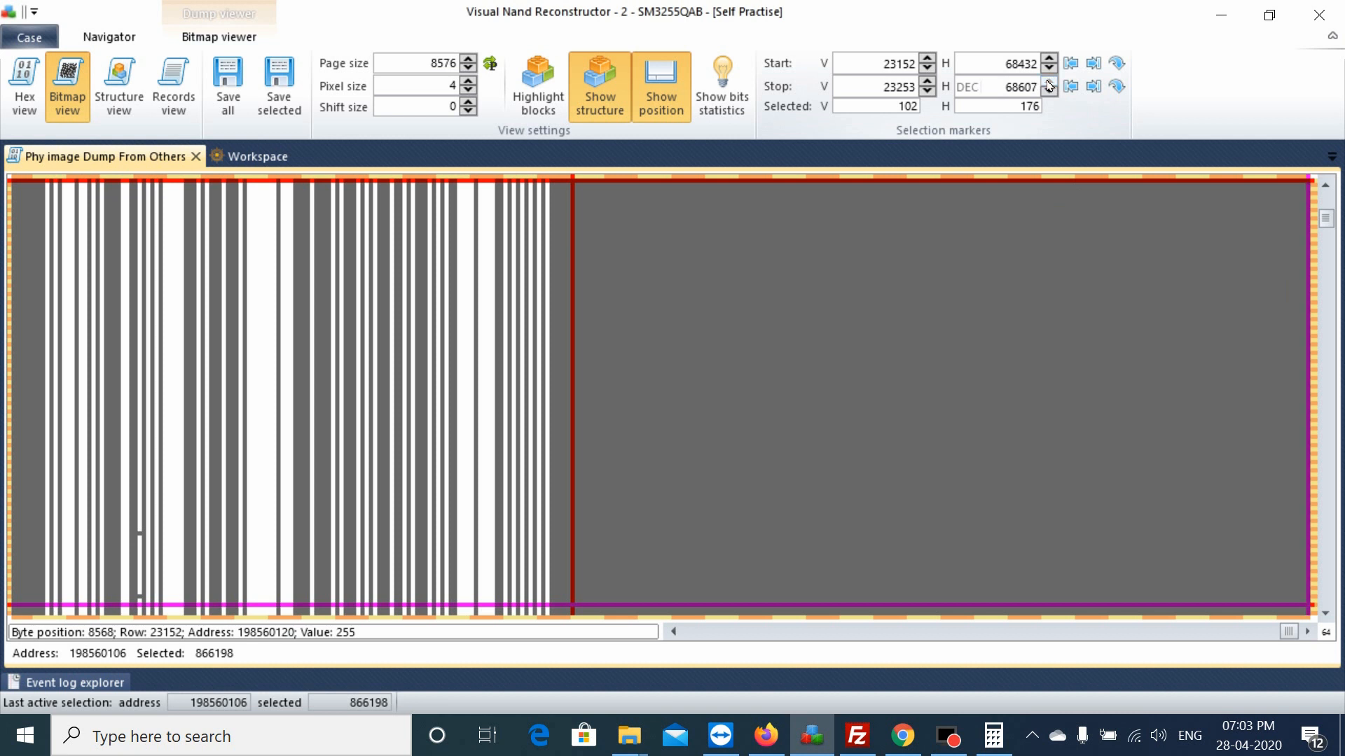
click(1049, 60)
click(1049, 60)
click(1049, 70)
click(1049, 69)
Step: Switch to the Calculator, clear the previous calculation, divide the marked height of 102 by 8, and close the Calculator
click(1004, 738)
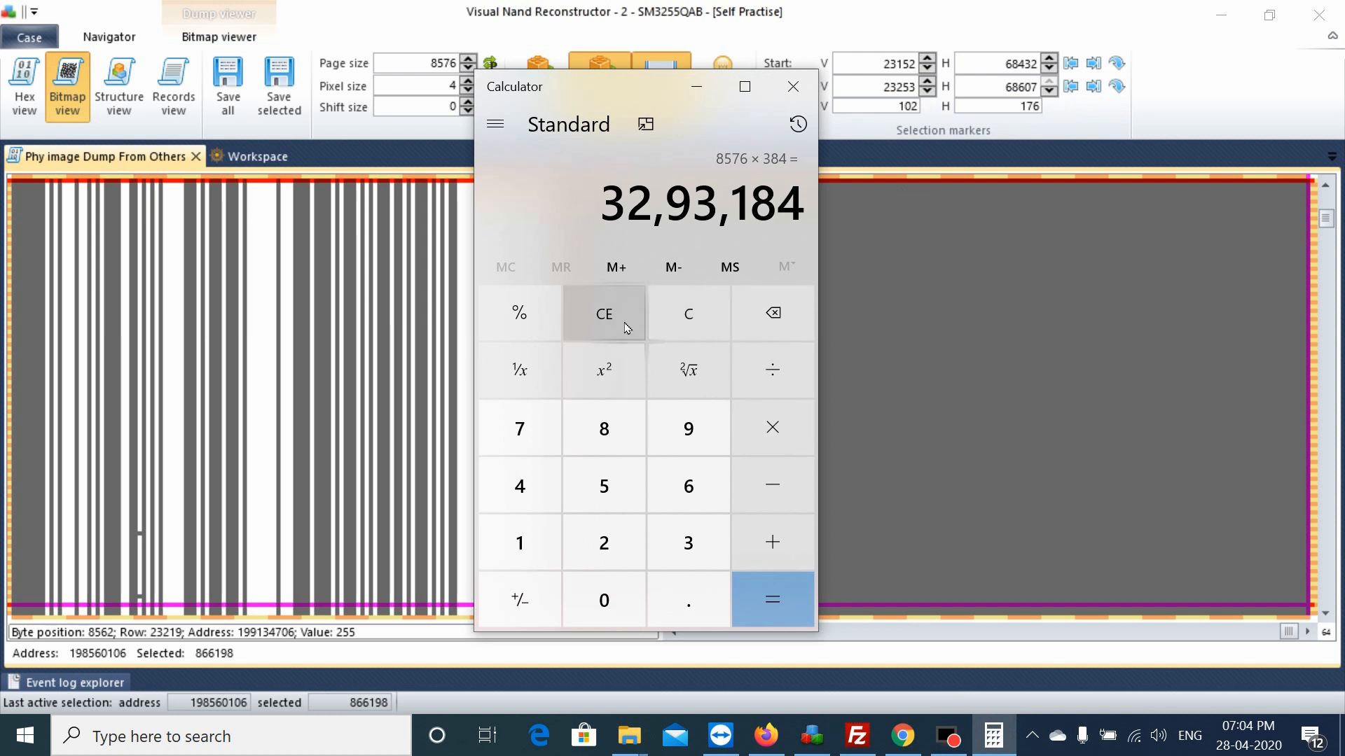
click(687, 320)
click(529, 543)
click(600, 602)
click(603, 550)
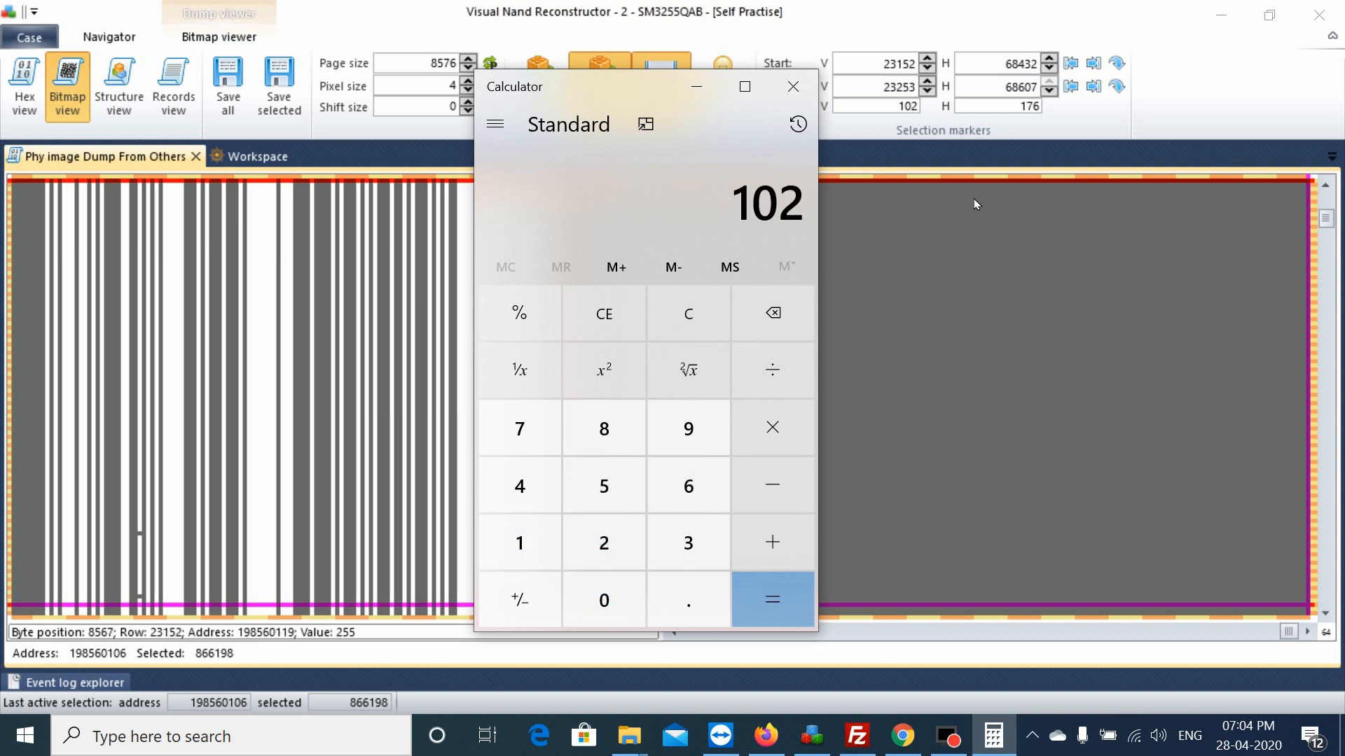
click(777, 364)
click(601, 428)
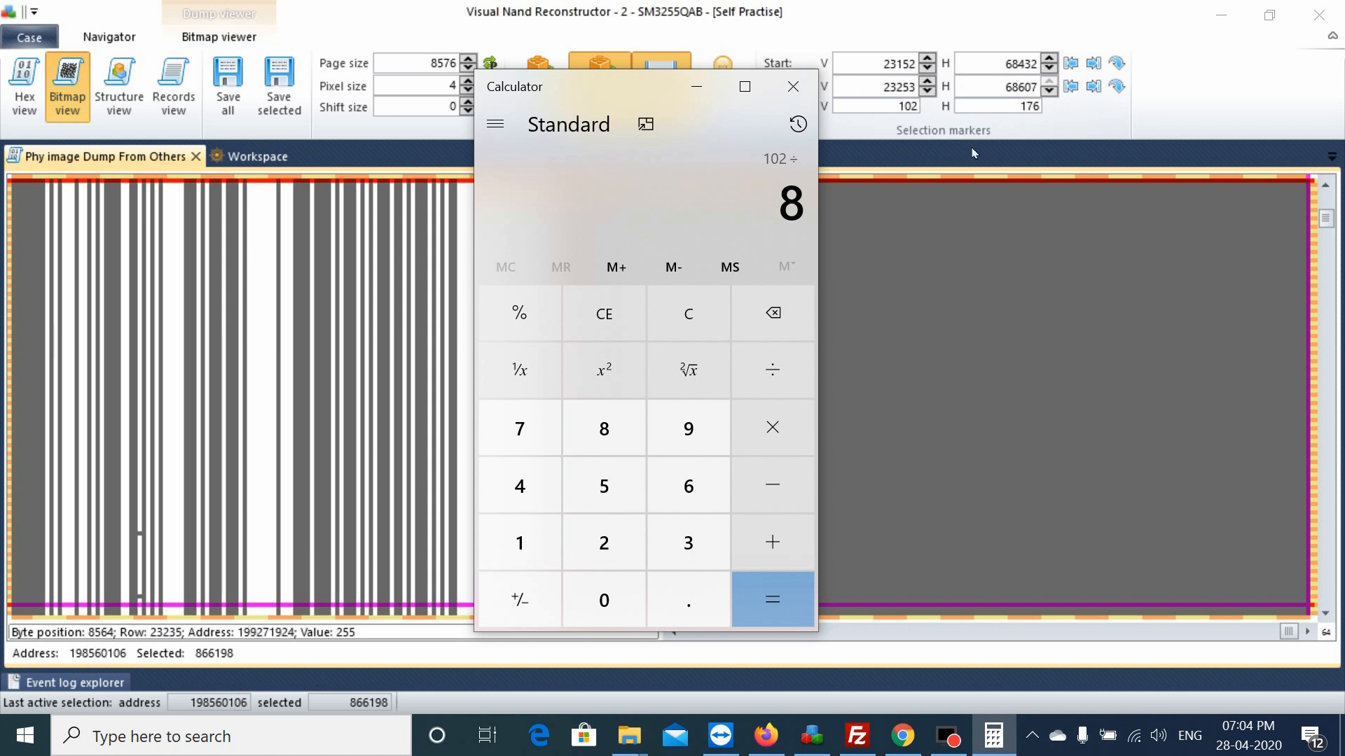
click(791, 596)
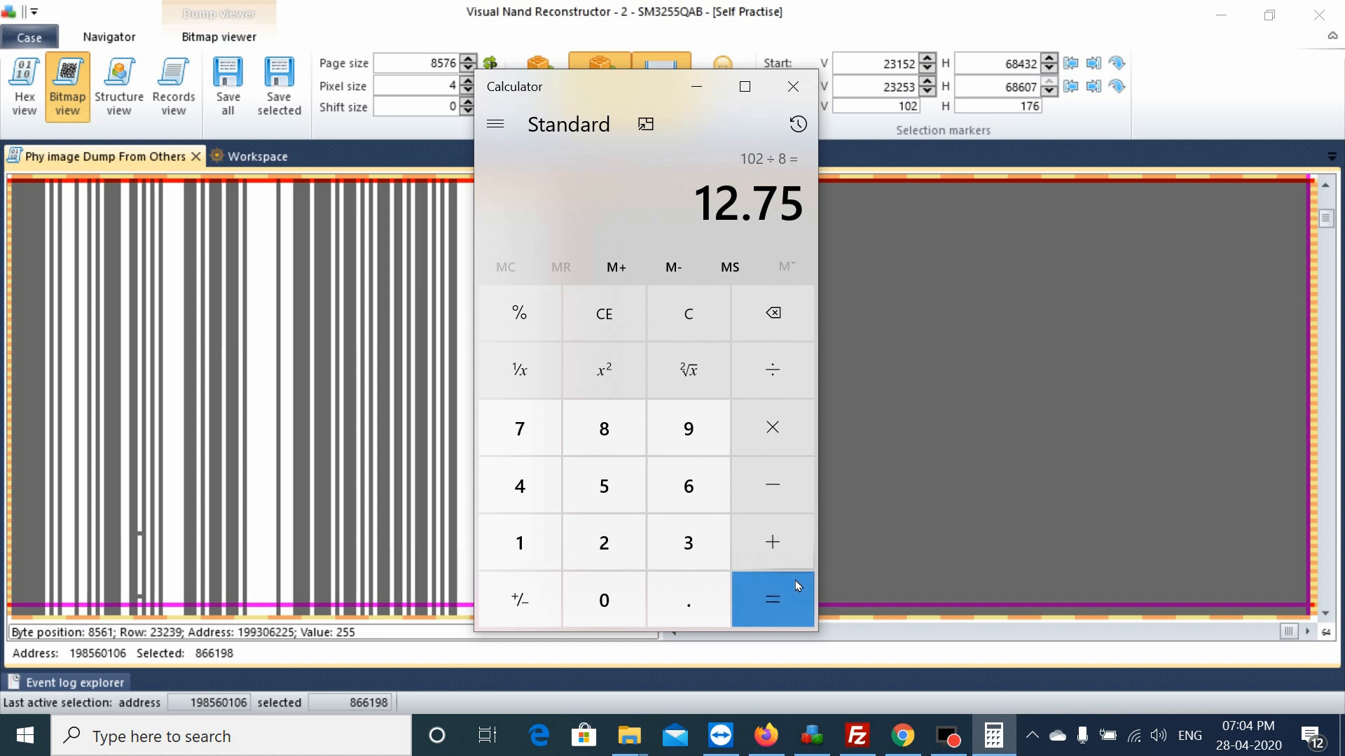
click(795, 94)
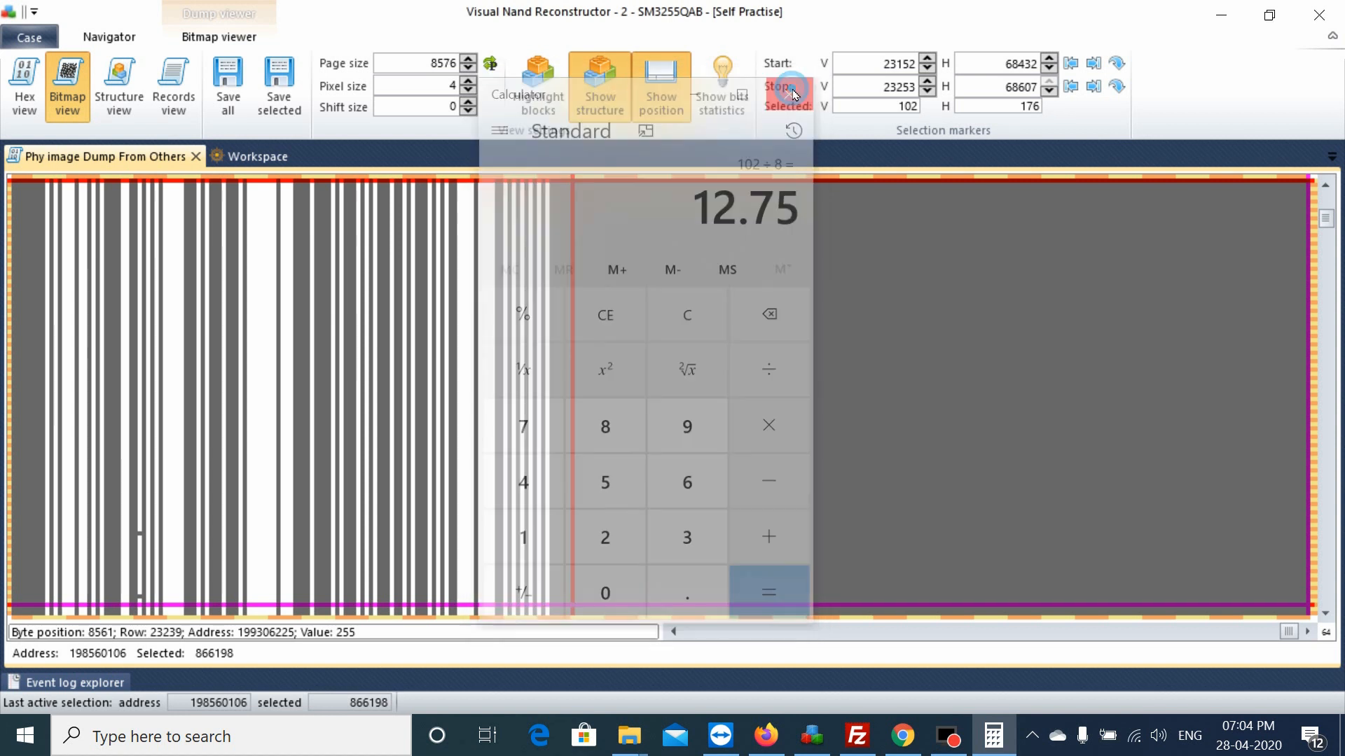